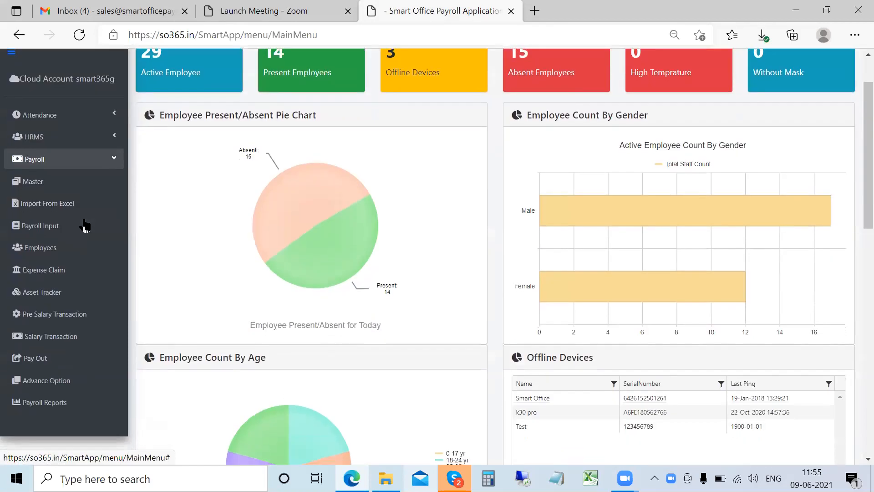
# Step: Examine the main dashboard's employee counts, gender and age charts, offline devices, and the top 10 early-going, absent and leave lists
pyautogui.scroll(1, 494, 191)
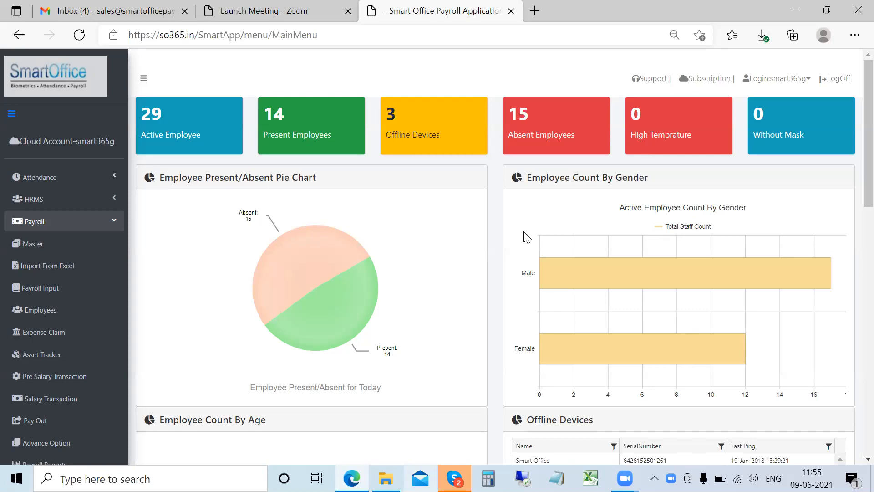
pyautogui.scroll(-2, 526, 236)
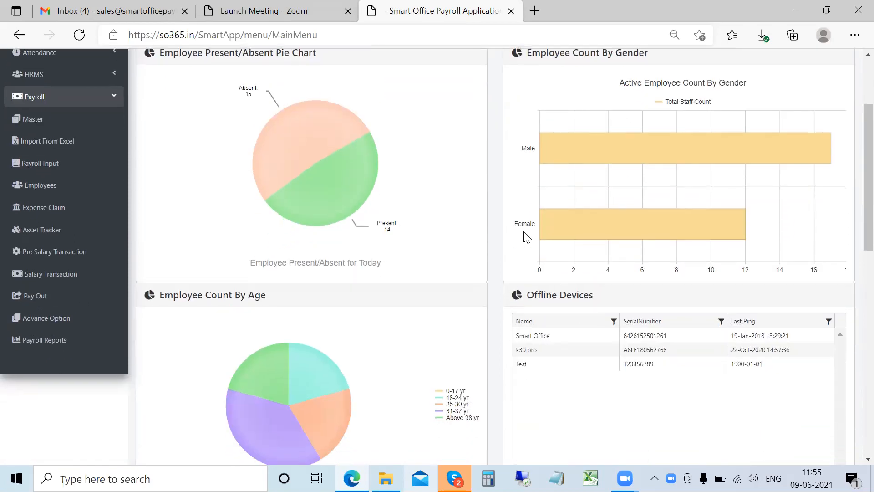
pyautogui.scroll(-1, 526, 236)
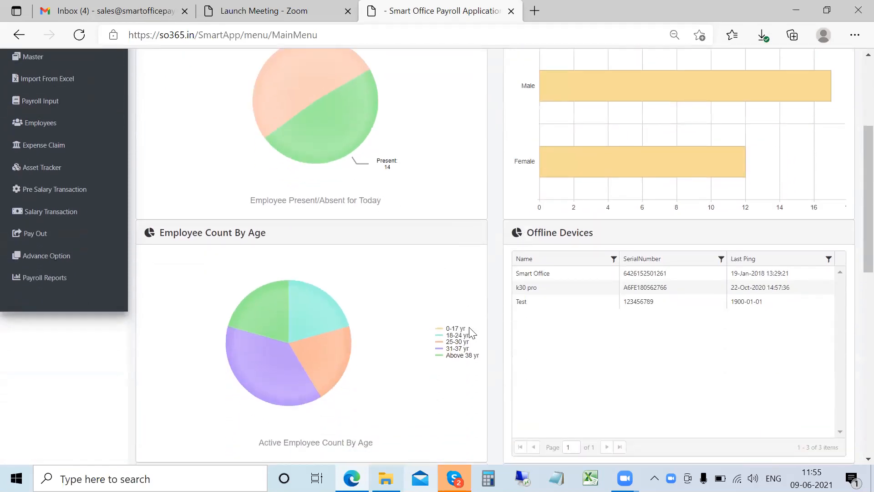
pyautogui.scroll(1, 636, 151)
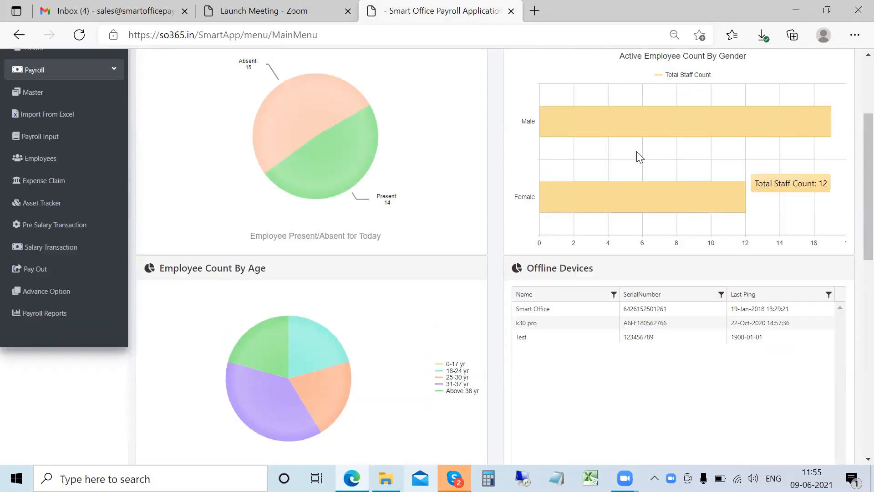
pyautogui.scroll(1, 637, 157)
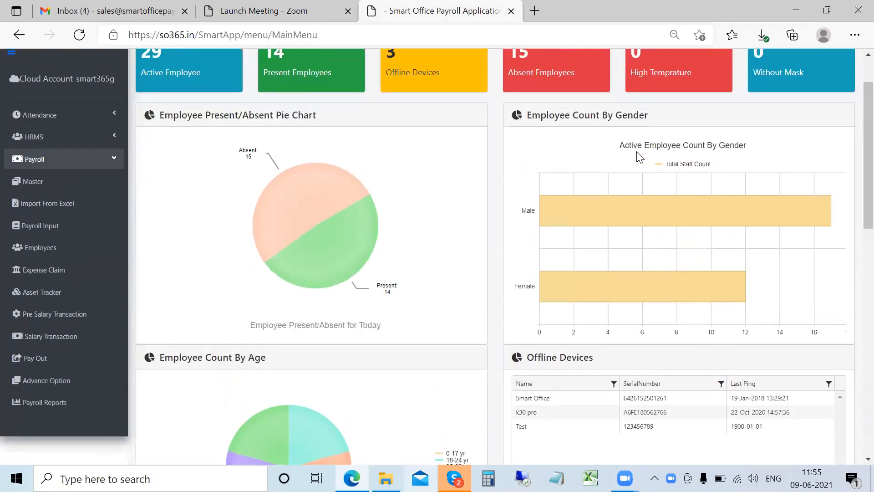
pyautogui.scroll(-2, 628, 219)
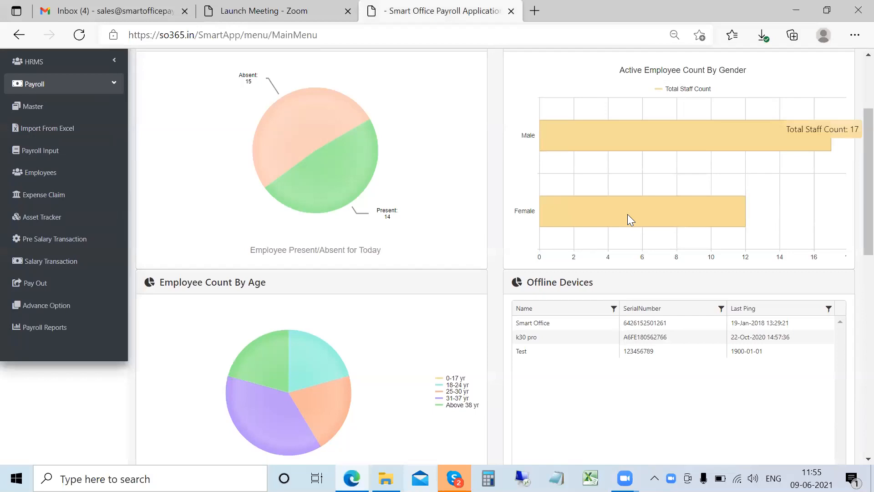
pyautogui.scroll(-5, 628, 218)
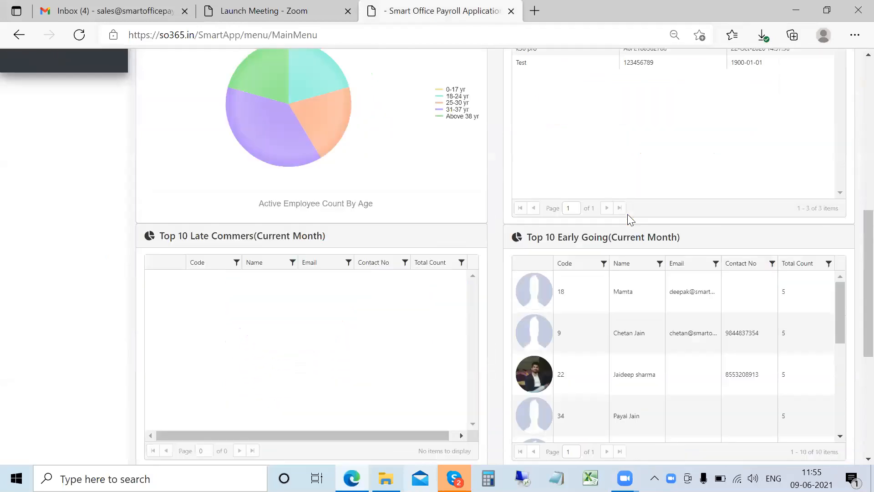
pyautogui.scroll(-1, 275, 226)
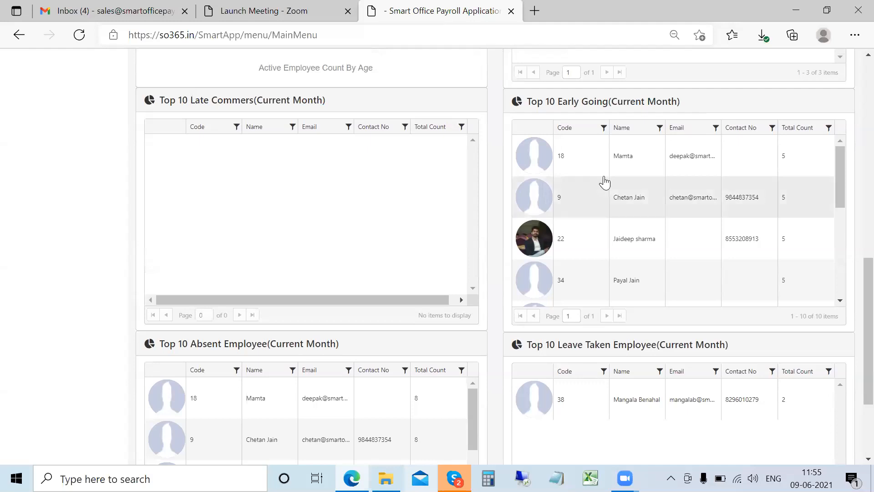
pyautogui.scroll(-2, 605, 182)
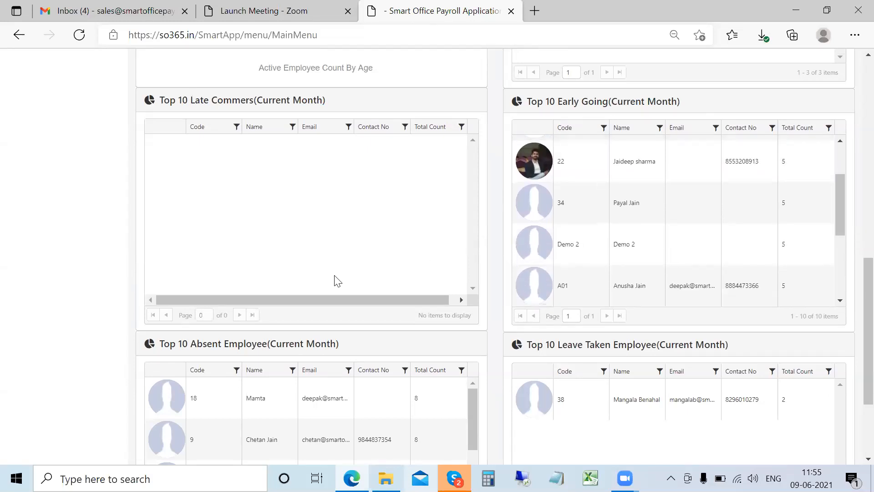
pyautogui.scroll(-2, 335, 279)
pyautogui.scroll(2, 702, 250)
pyautogui.scroll(10, 702, 250)
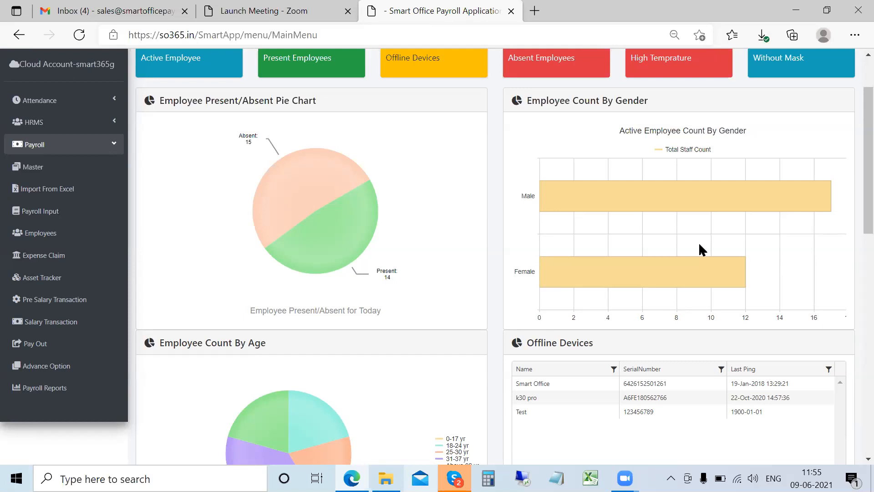
pyautogui.scroll(1, 699, 246)
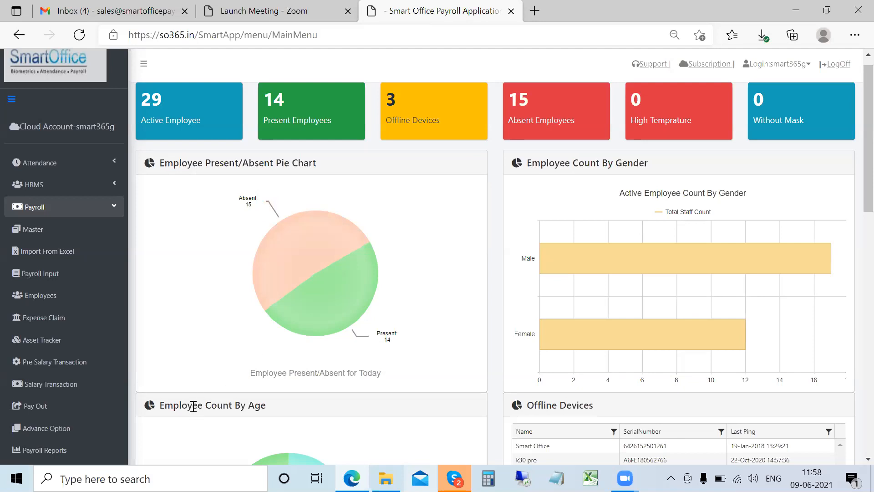
# Step: Open the payroll module's Advance Option settings and look over the available Form 24Q and statutory sections
pyautogui.click(86, 432)
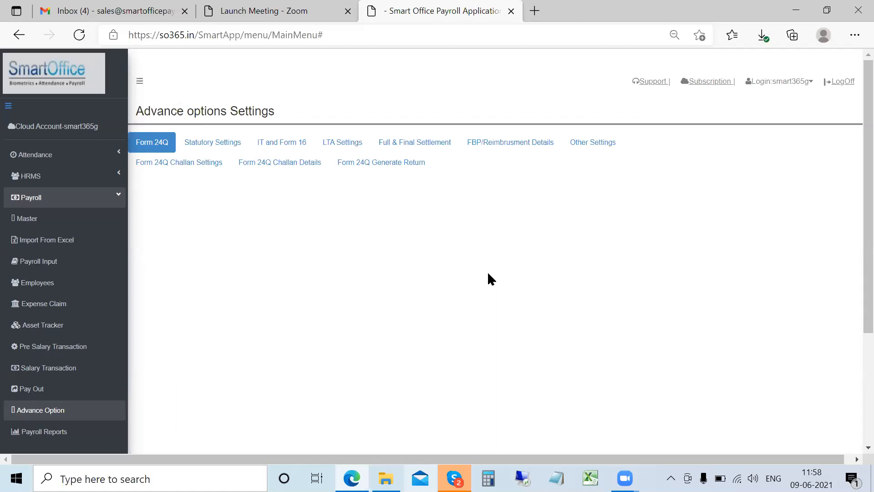
pyautogui.scroll(-1, 488, 273)
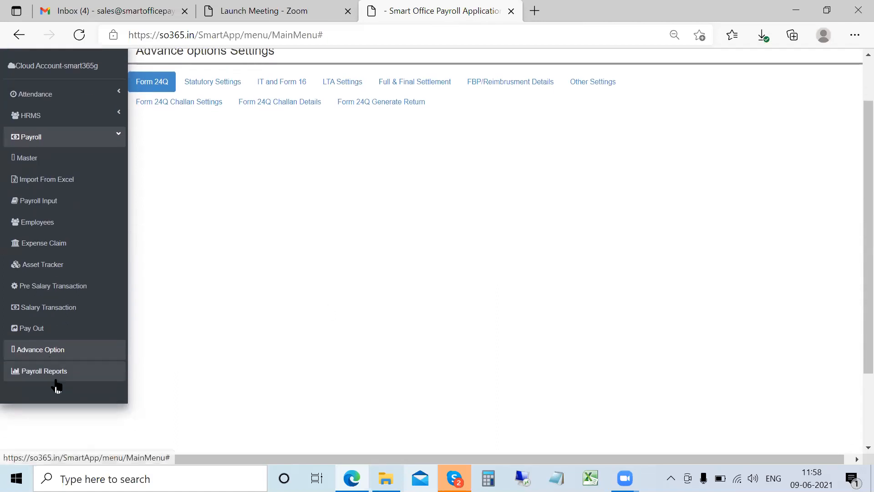
pyautogui.scroll(1, 58, 385)
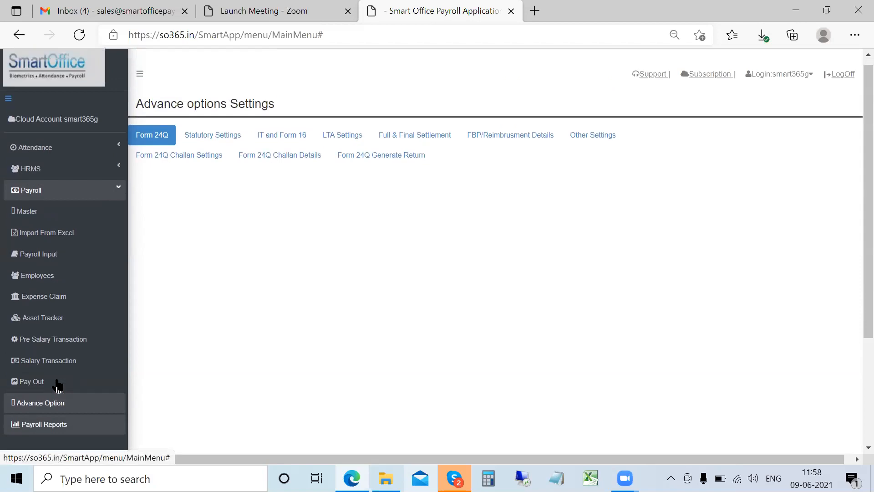
# Step: Open the payroll Master dashboard and review the May-2021 and Apr-2021 payroll summaries with the earning and deduction graphs
pyautogui.click(65, 223)
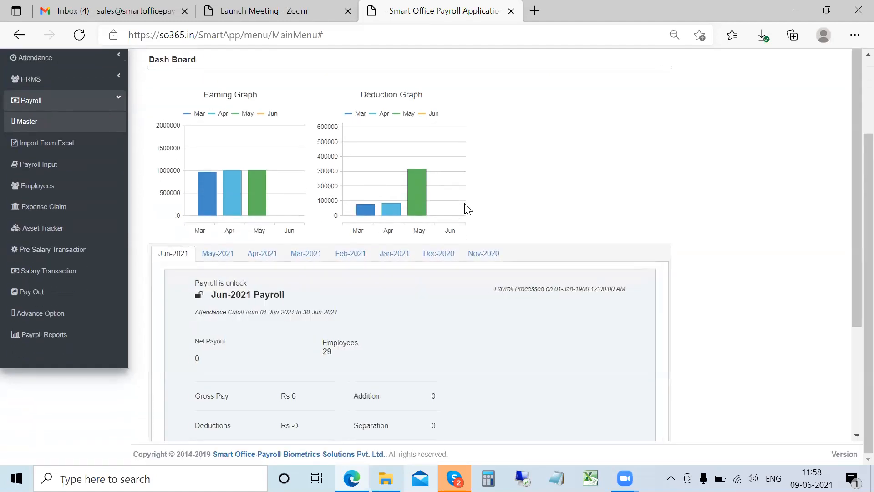
pyautogui.scroll(-5, 467, 209)
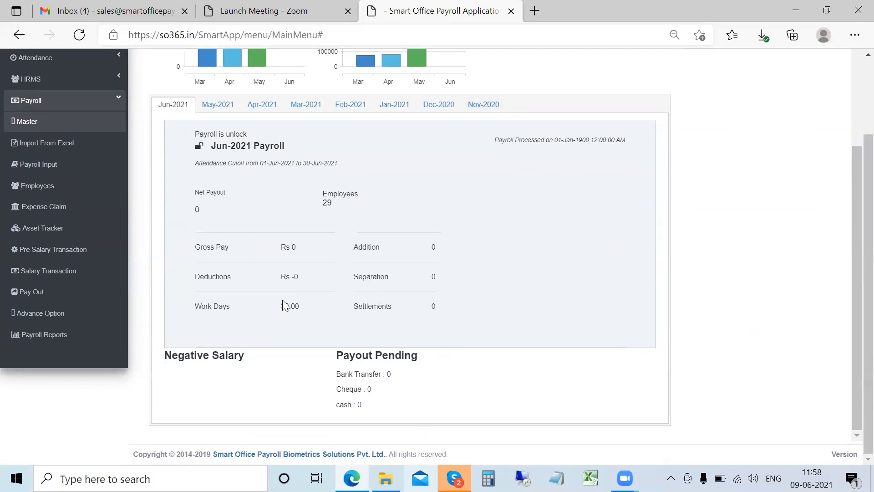
pyautogui.click(226, 106)
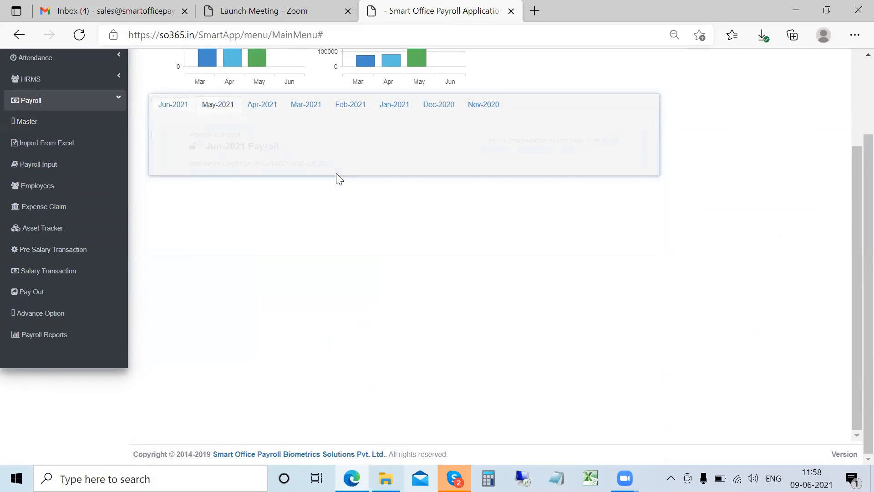
pyautogui.click(263, 107)
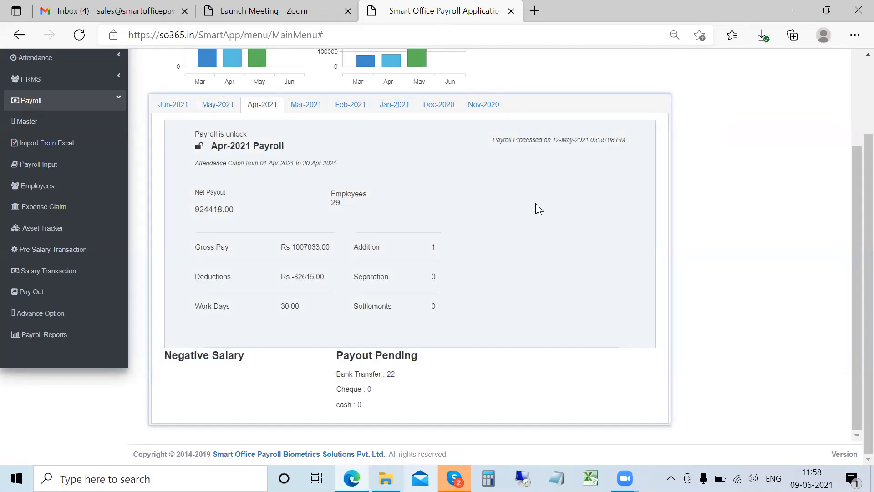
pyautogui.scroll(3, 535, 203)
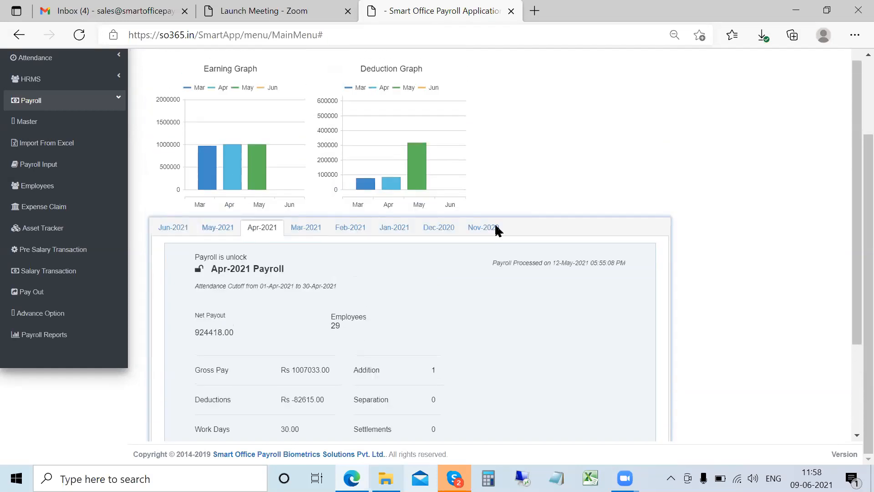
pyautogui.scroll(-3, 389, 319)
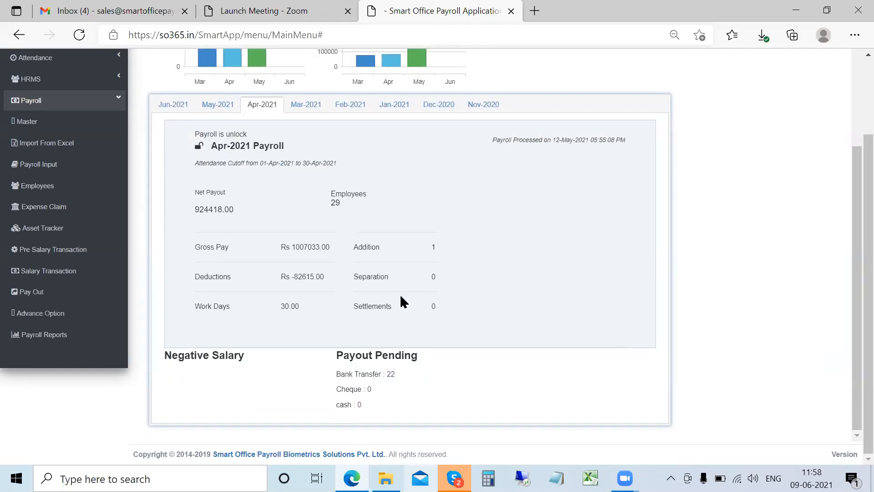
pyautogui.scroll(4, 290, 316)
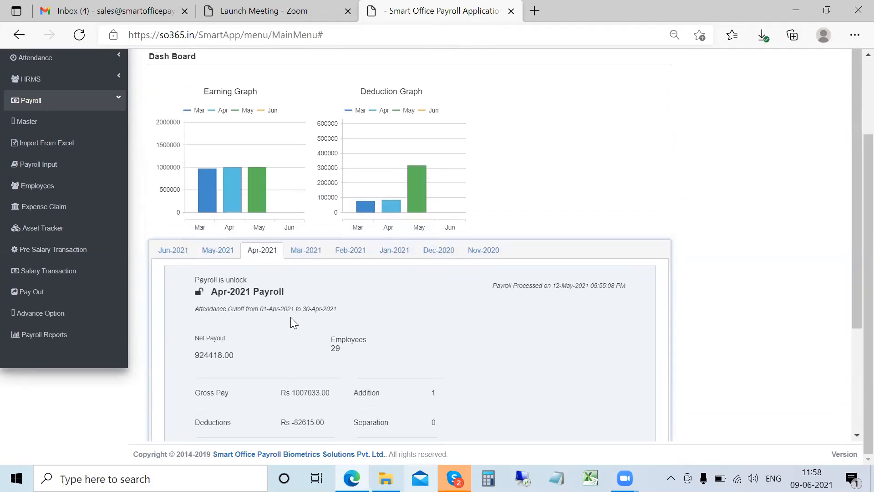
pyautogui.scroll(2, 290, 316)
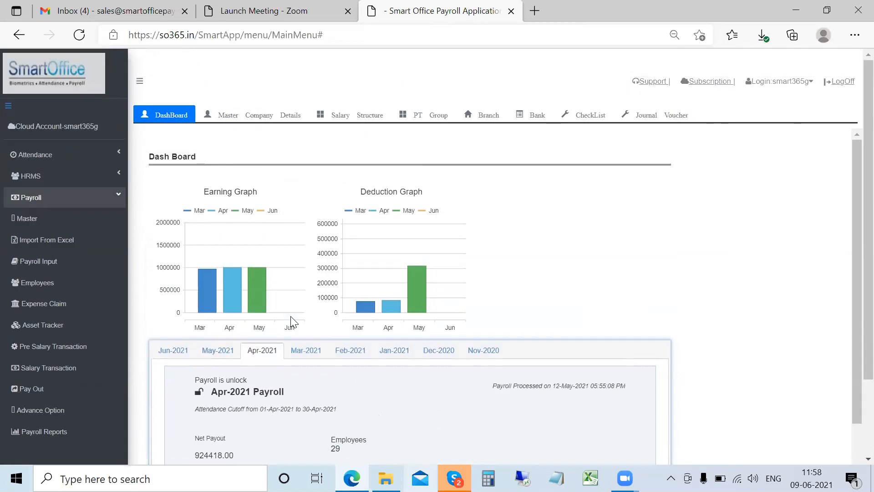
# Step: Open the Master Company Details and review the company's payroll options, tax fields and TDS months
pyautogui.click(265, 114)
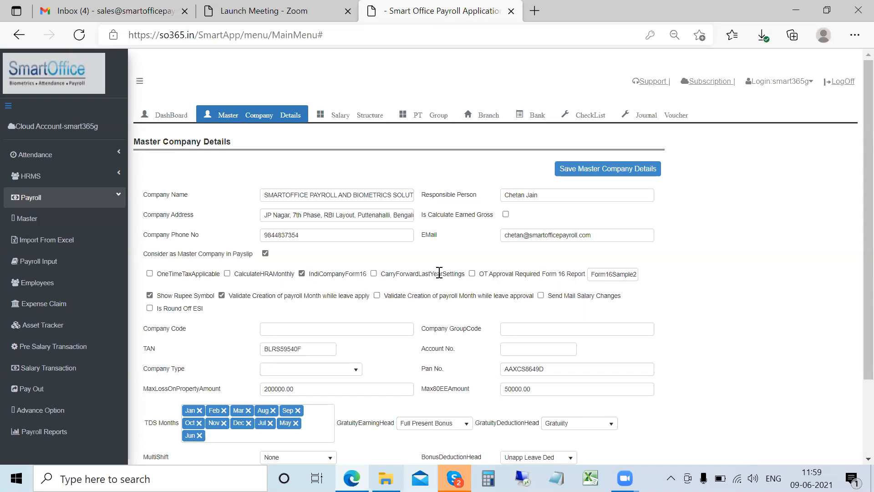
pyautogui.scroll(-2, 440, 273)
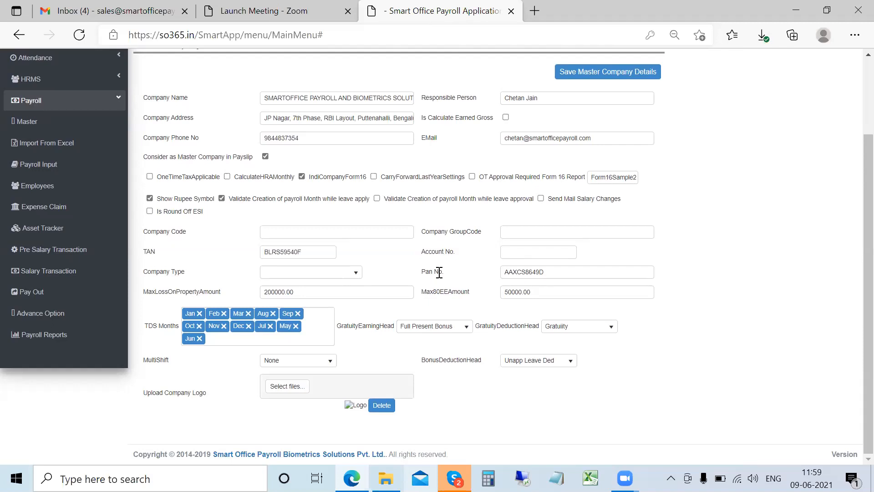
pyautogui.scroll(1, 439, 272)
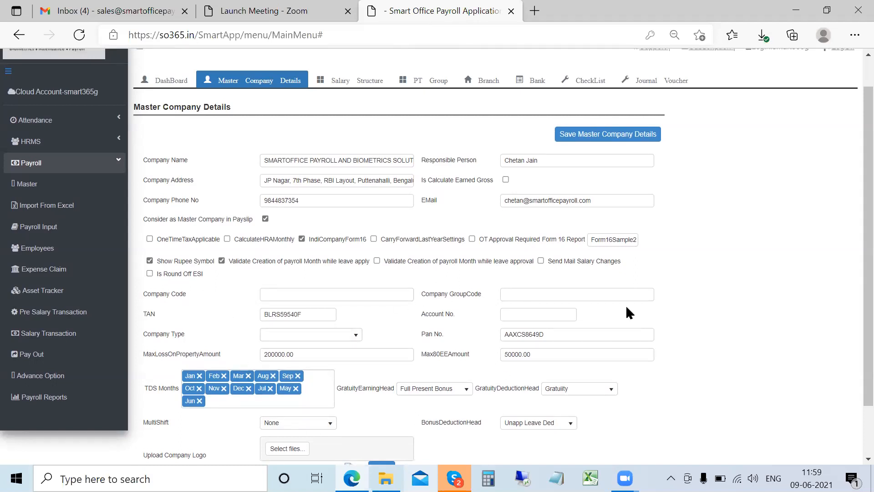
pyautogui.scroll(1, 629, 312)
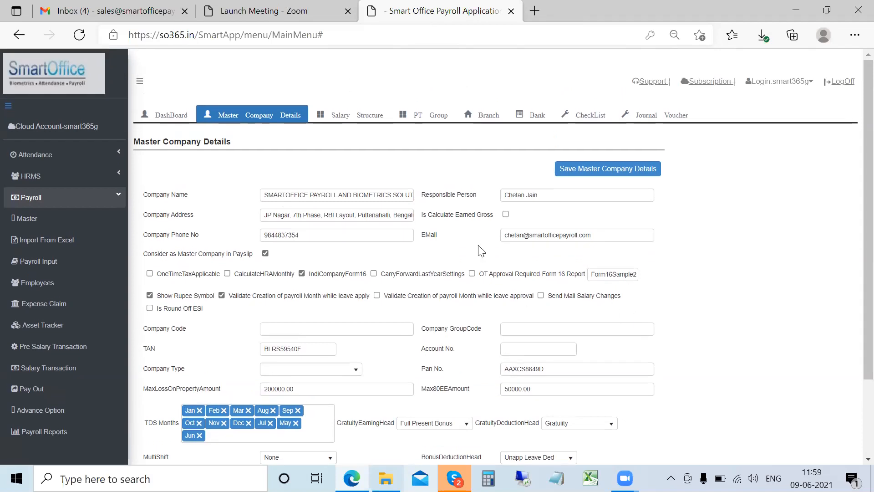
# Step: Inspect the Technical Support New salary structure's days-per-month options and close its details without updating
pyautogui.click(347, 120)
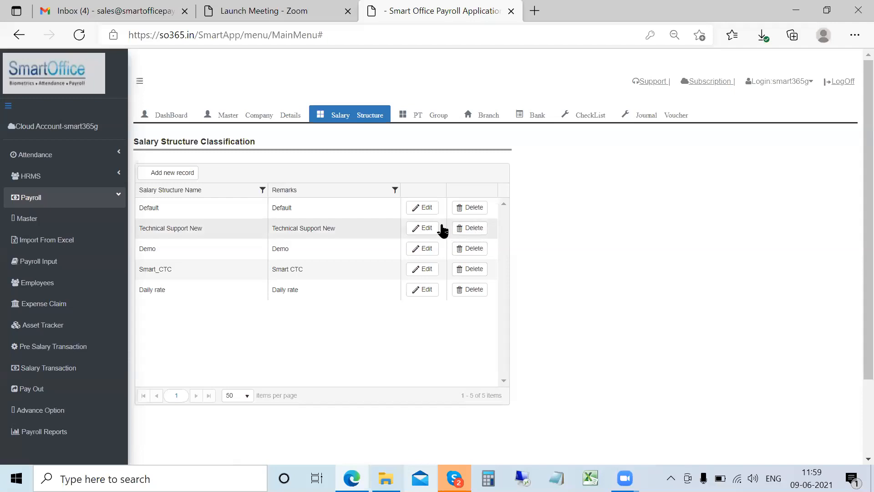
pyautogui.click(427, 228)
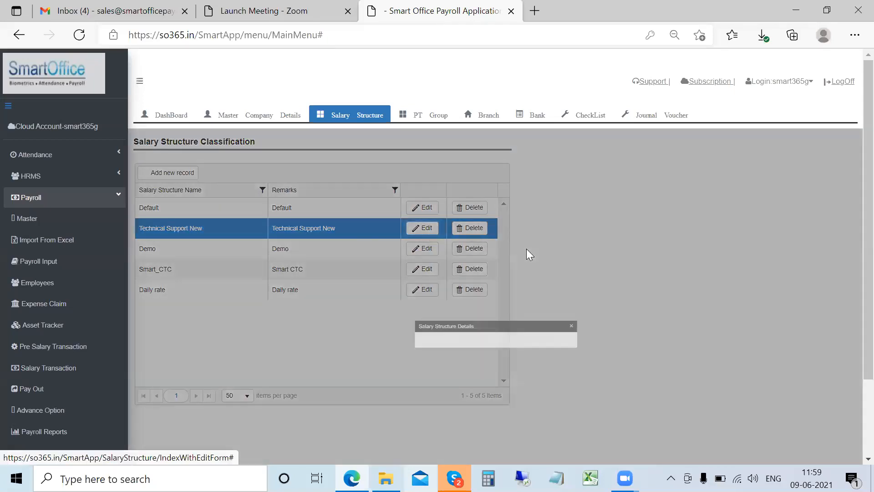
pyautogui.scroll(-1, 526, 248)
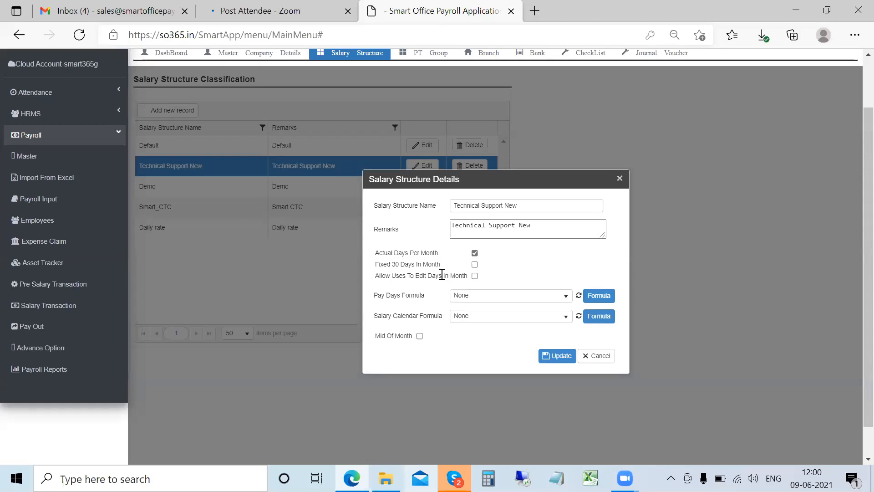
pyautogui.moveTo(442, 275); pyautogui.dragTo(464, 323)
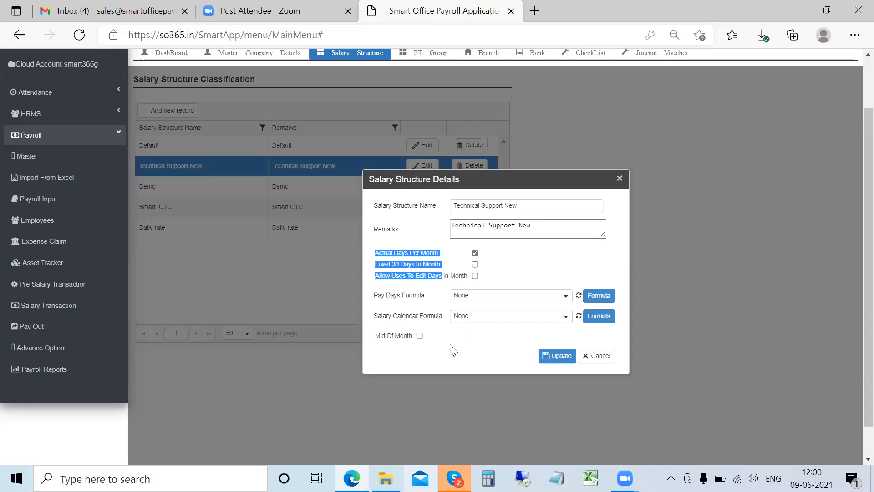
pyautogui.click(619, 178)
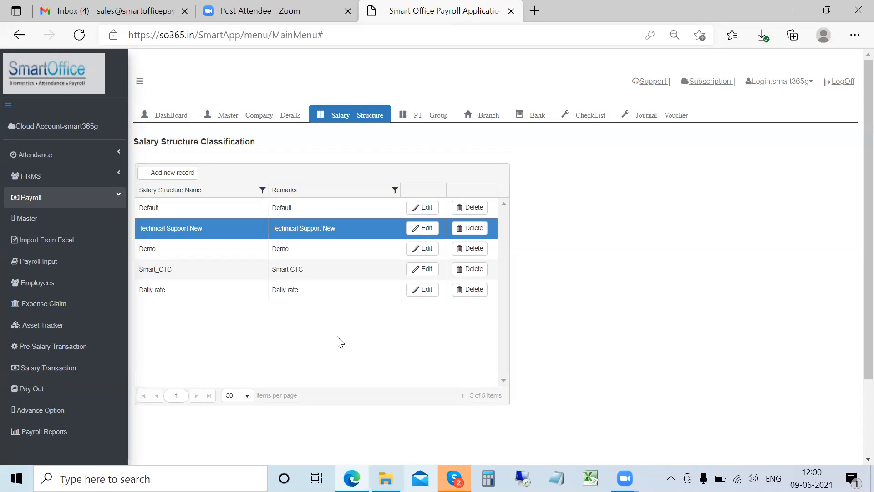
# Step: View the PT Group, CheckList and Journal Voucher lists in the payroll master
pyautogui.click(437, 120)
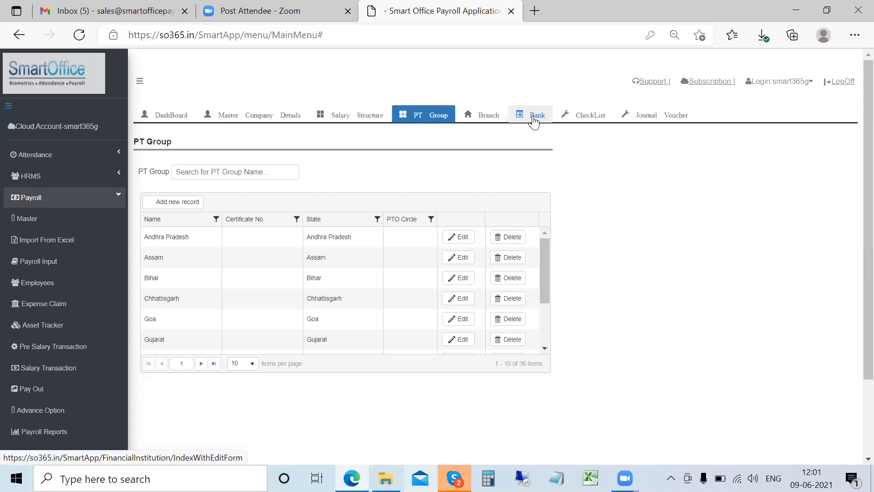
pyautogui.click(591, 116)
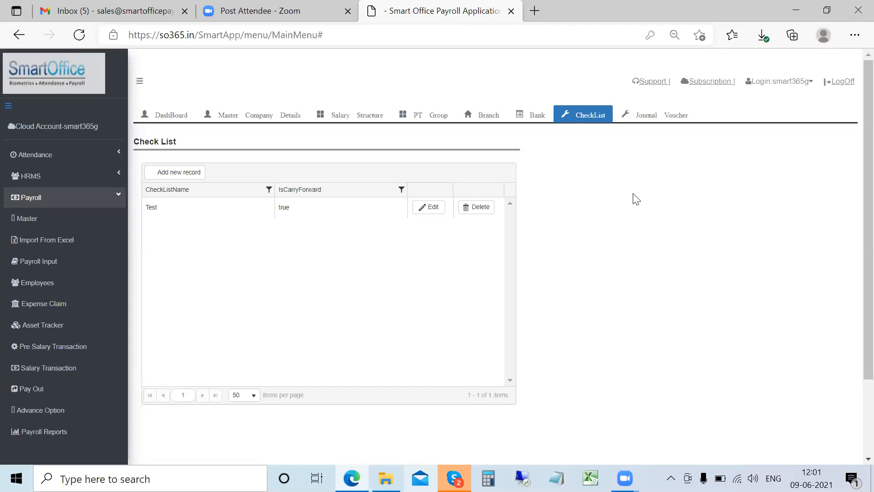
pyautogui.click(659, 116)
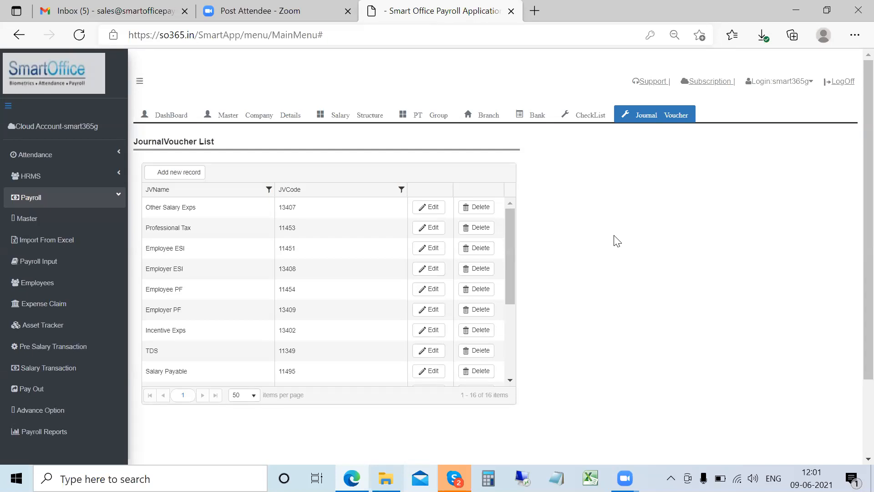
# Step: View the Excel import history, and browse the available import templates in the Excel import section
pyautogui.click(78, 243)
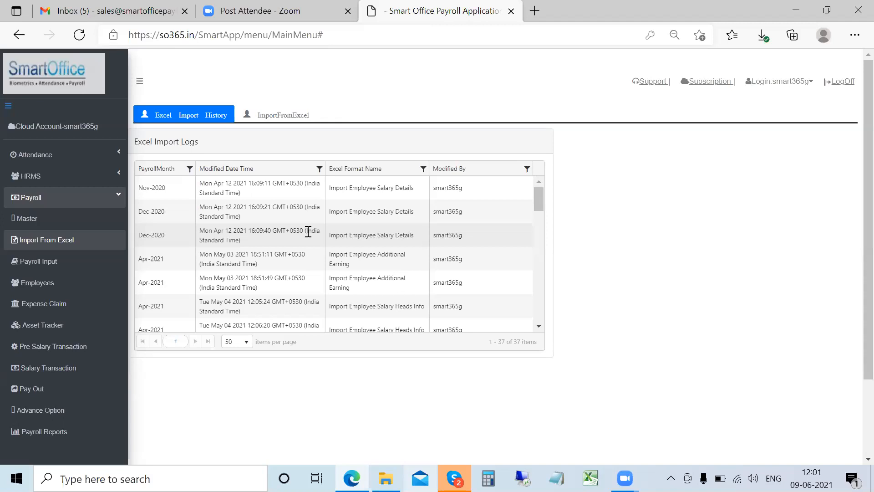
pyautogui.click(289, 117)
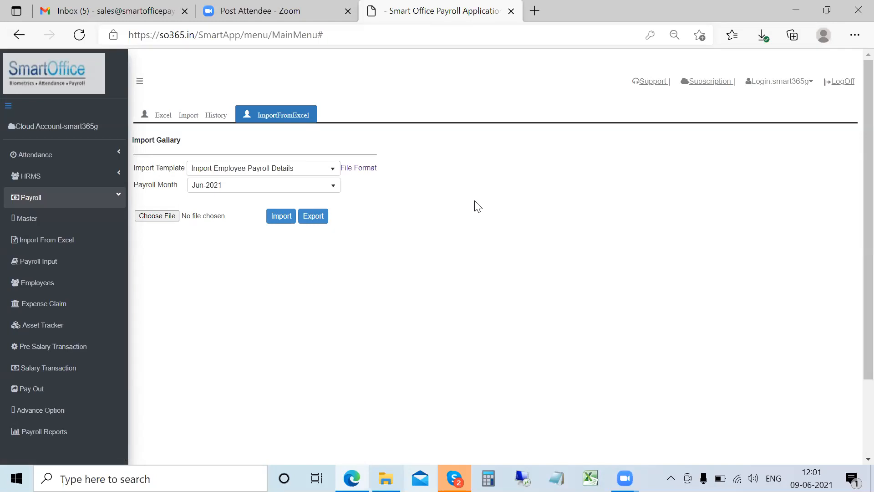
pyautogui.click(302, 172)
pyautogui.moveTo(330, 201); pyautogui.dragTo(335, 271)
pyautogui.click(423, 241)
# Step: Review the Payroll Input dashboard's gross salary and CTC distribution charts and the payroll lock/unlock logs
pyautogui.click(60, 269)
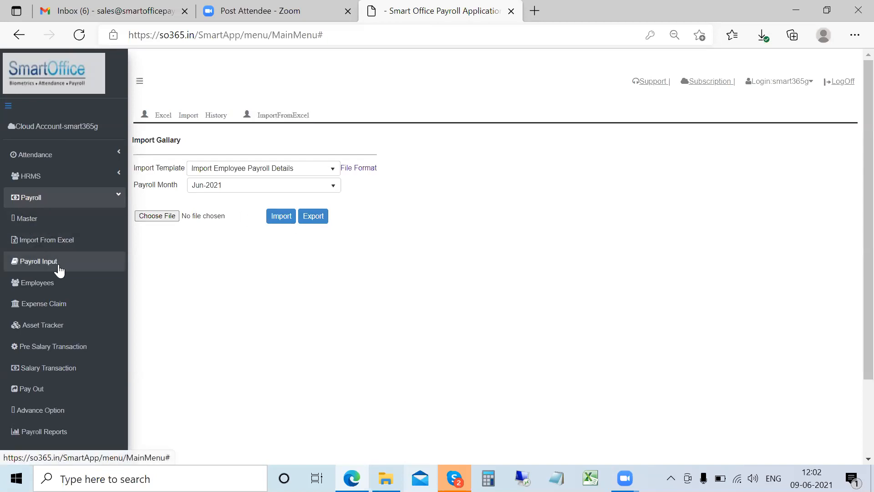
pyautogui.moveTo(303, 275)
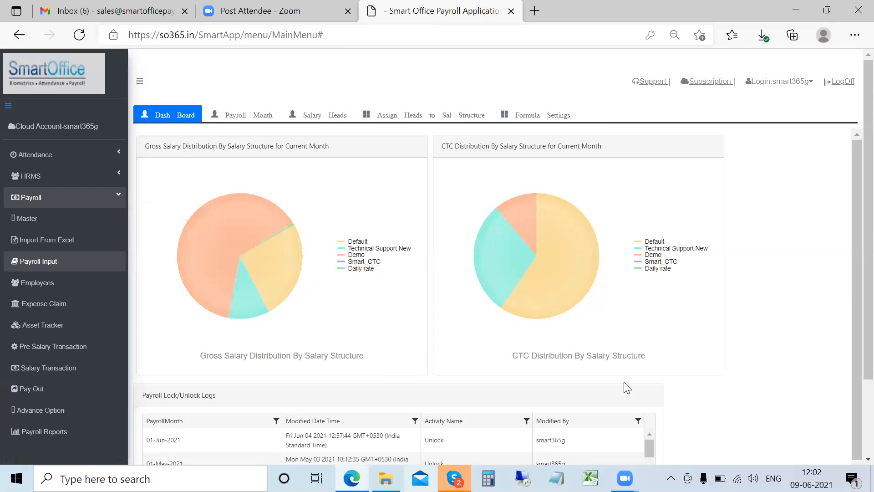
pyautogui.moveTo(240, 280)
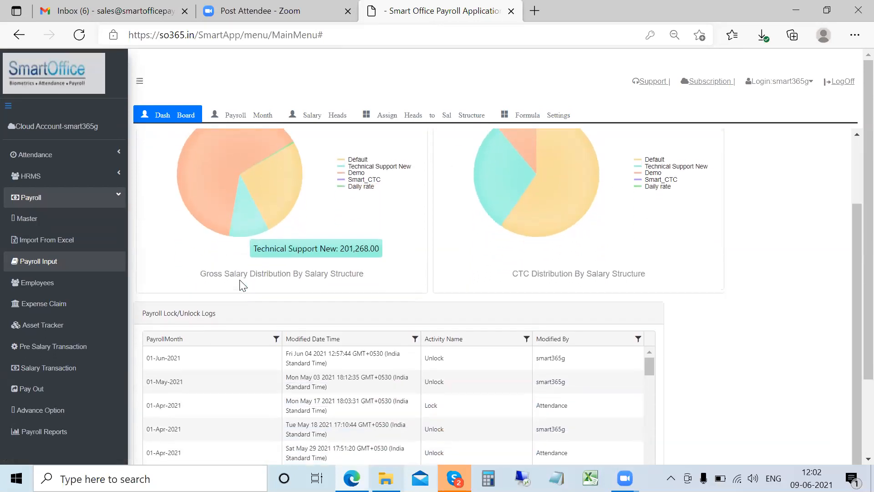
# Step: Inspect the Jun-2021 payroll month's dates, lock and payslip publishing options, and close its details without updating
pyautogui.click(240, 117)
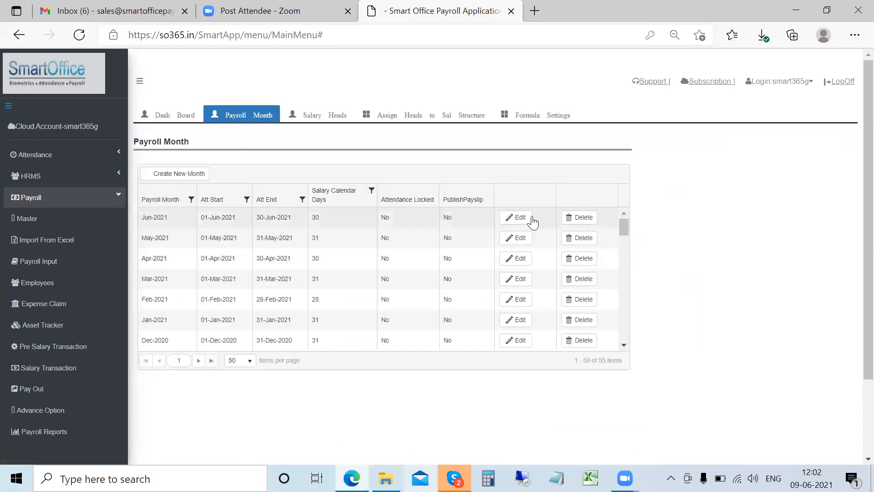
pyautogui.click(521, 218)
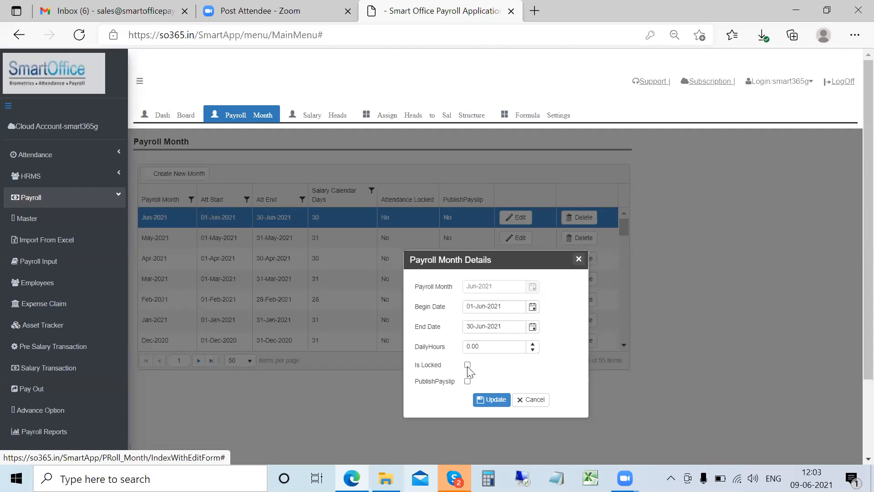
pyautogui.click(579, 262)
# Step: Review the salary heads classification and examine the Special Allowance earning head's name, print name and FBP proof option
pyautogui.click(321, 116)
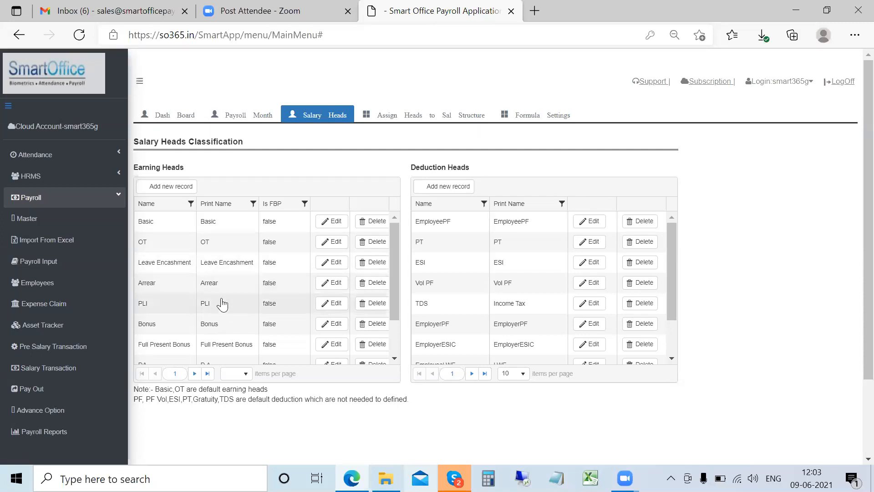
pyautogui.scroll(-2, 221, 302)
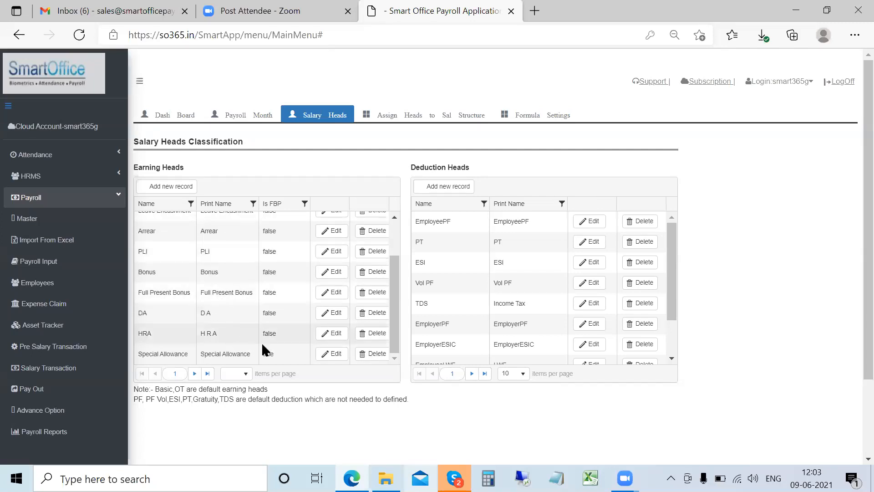
pyautogui.click(336, 355)
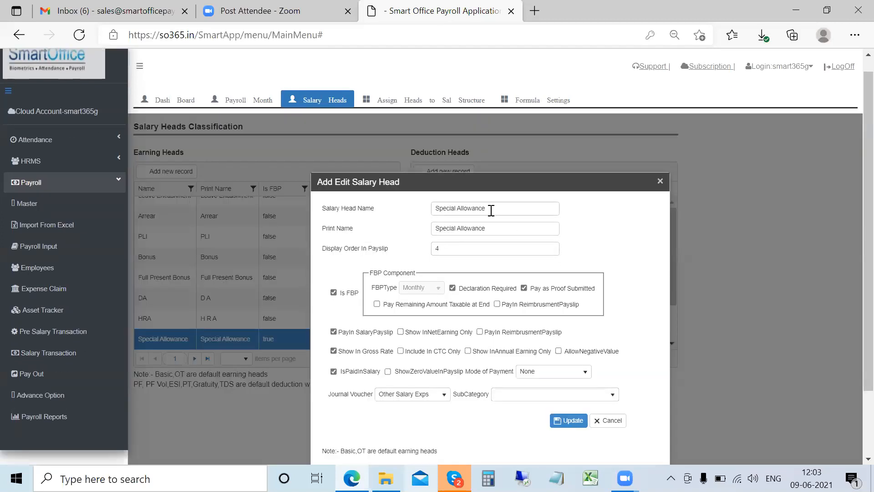
pyautogui.tripleClick(475, 209)
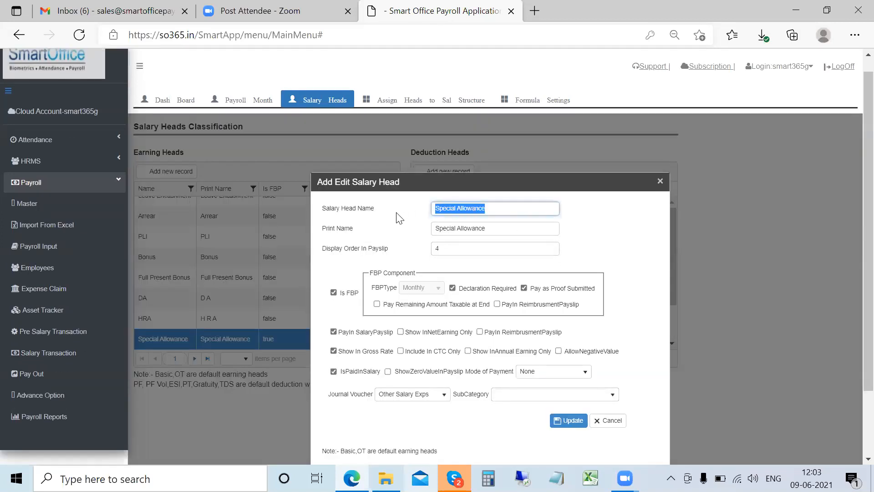
pyautogui.tripleClick(485, 230)
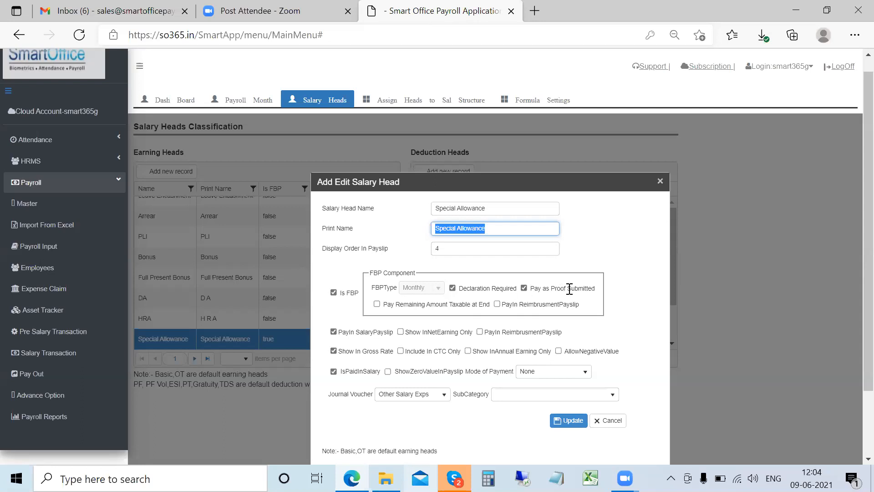
pyautogui.doubleClick(592, 288)
pyautogui.moveTo(538, 288); pyautogui.dragTo(526, 287)
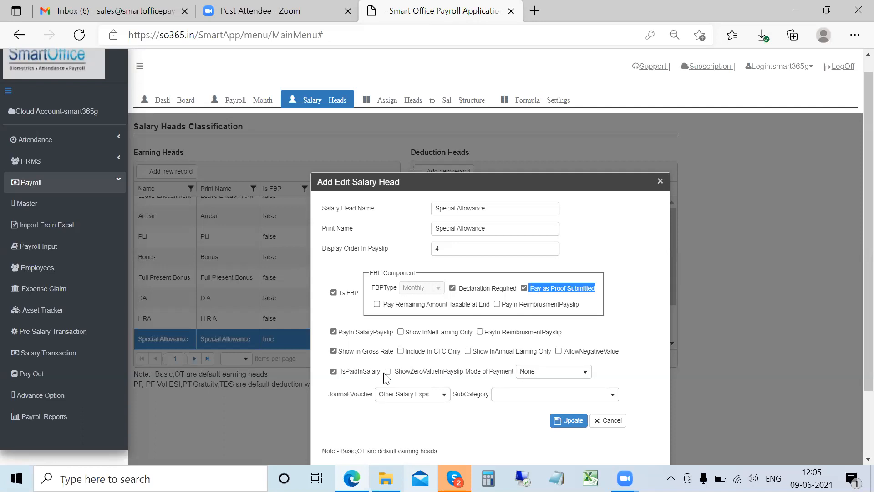
# Step: View the journal voucher choices for the Special Allowance head and close its details without updating
pyautogui.click(407, 396)
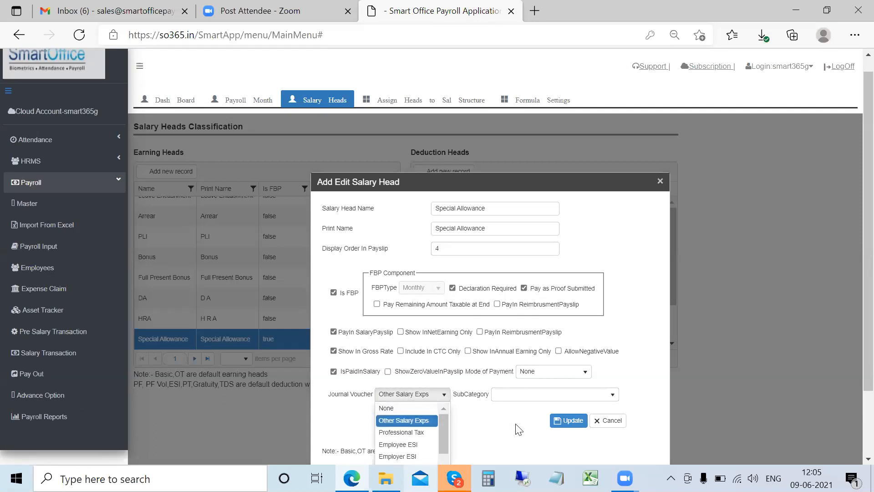
pyautogui.click(505, 427)
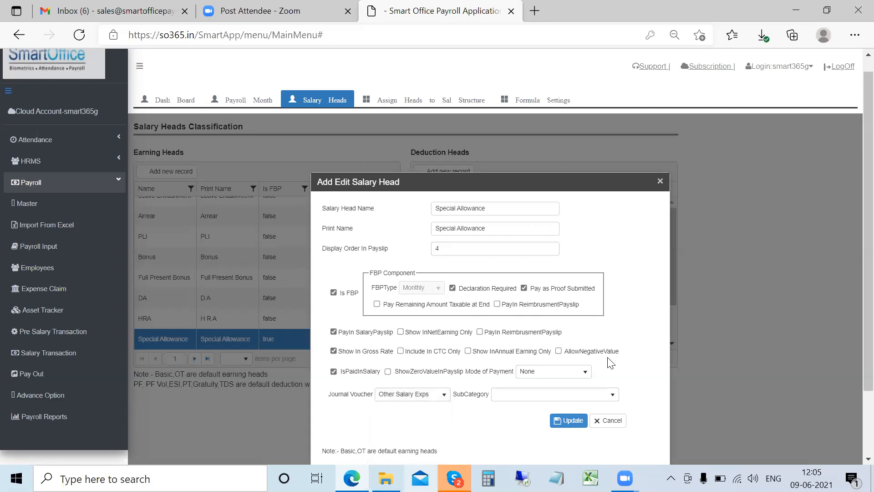
pyautogui.click(661, 182)
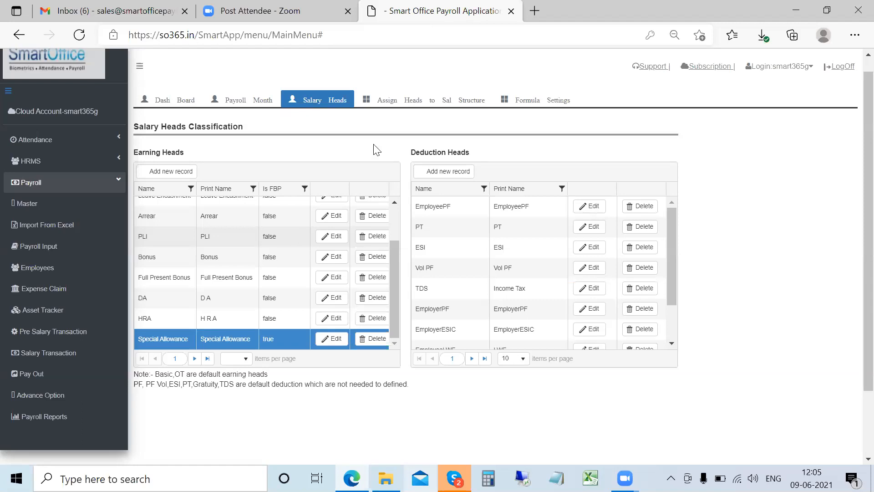
# Step: Open the HRA head assigned to the Default salary structure and view its calculation basis options
pyautogui.click(415, 101)
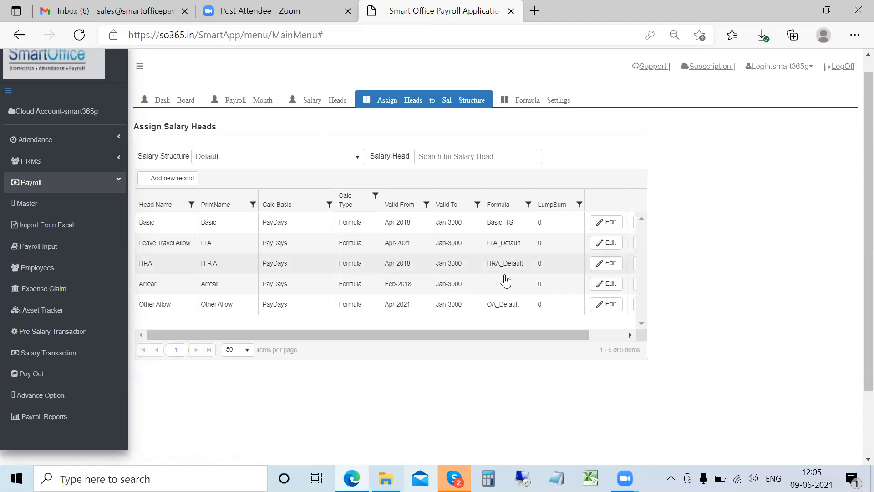
pyautogui.click(598, 265)
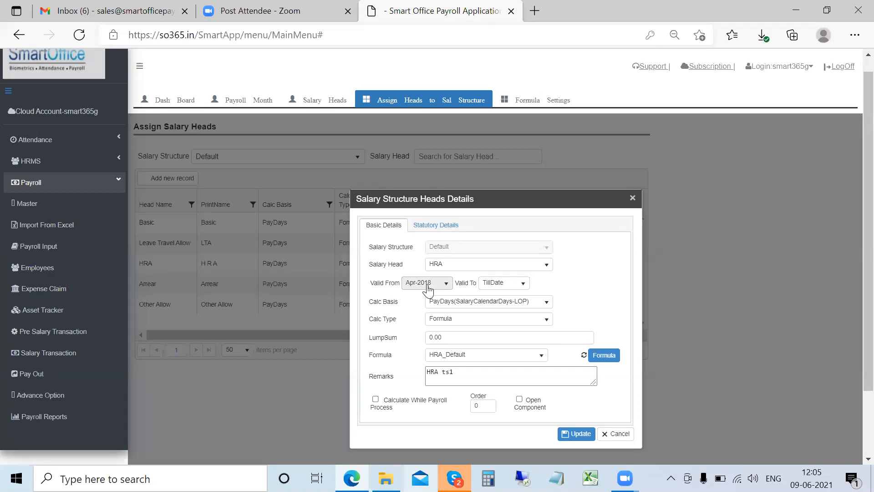
pyautogui.click(463, 303)
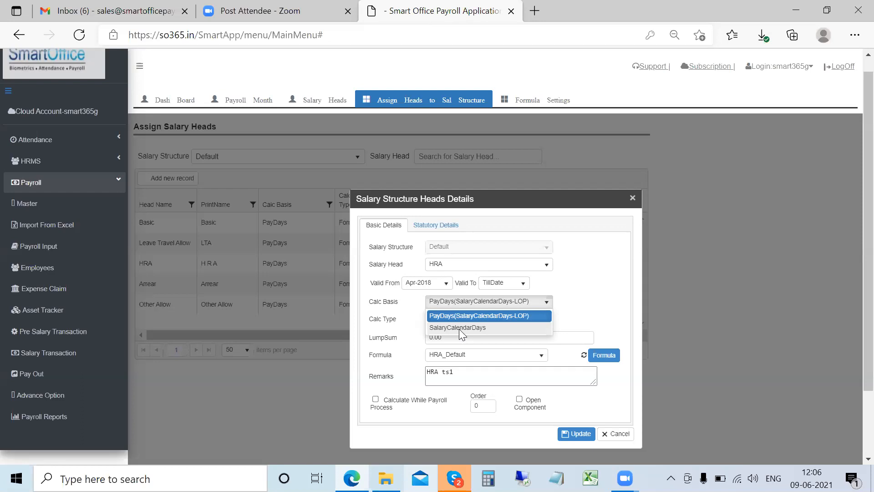
pyautogui.click(594, 315)
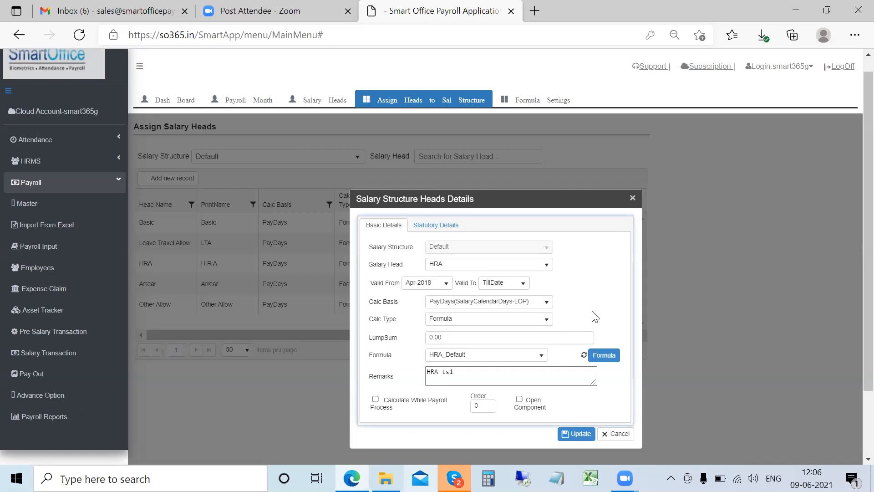
# Step: Try the Manual and LumpSum calculation types on the HRA head and return it to Formula
pyautogui.click(490, 321)
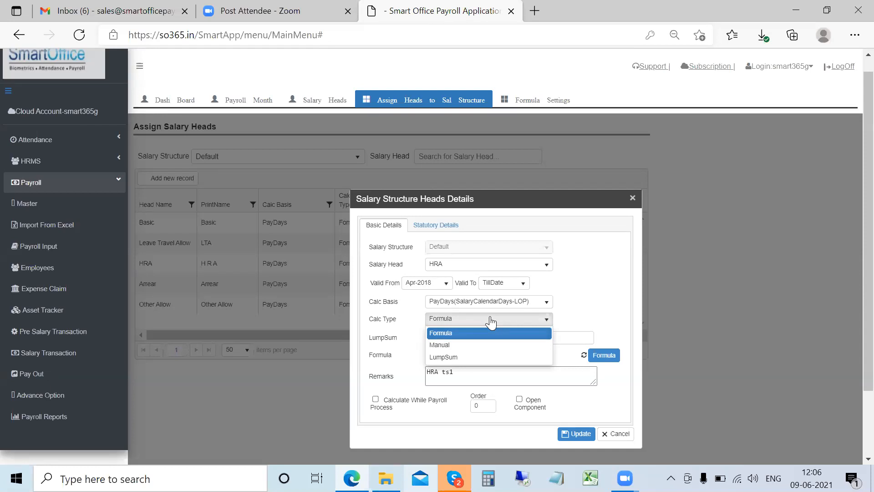
pyautogui.click(459, 344)
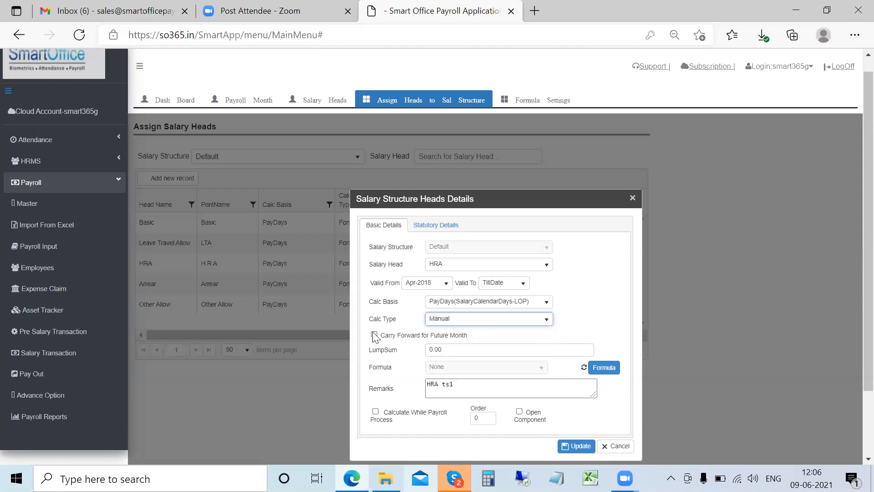
pyautogui.click(499, 322)
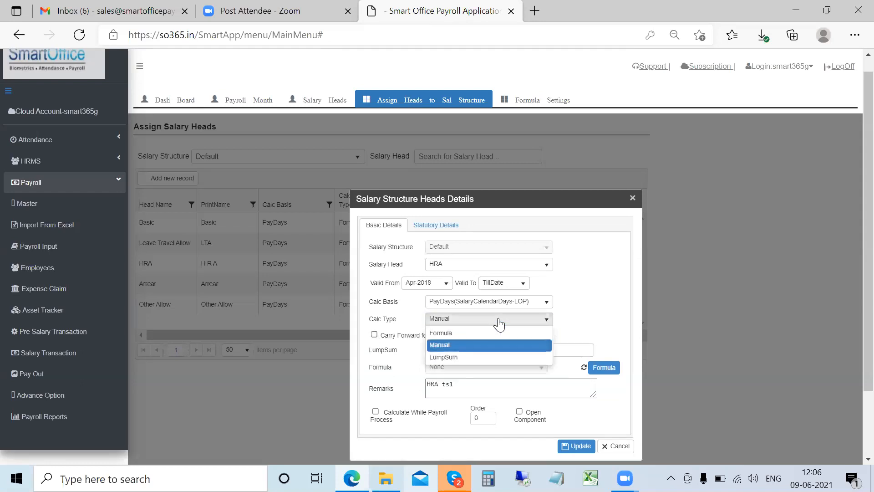
pyautogui.click(469, 356)
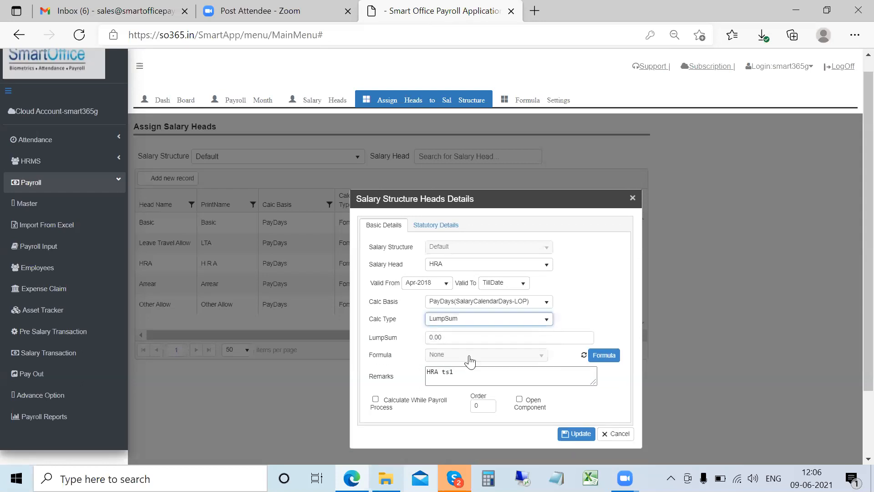
pyautogui.click(465, 322)
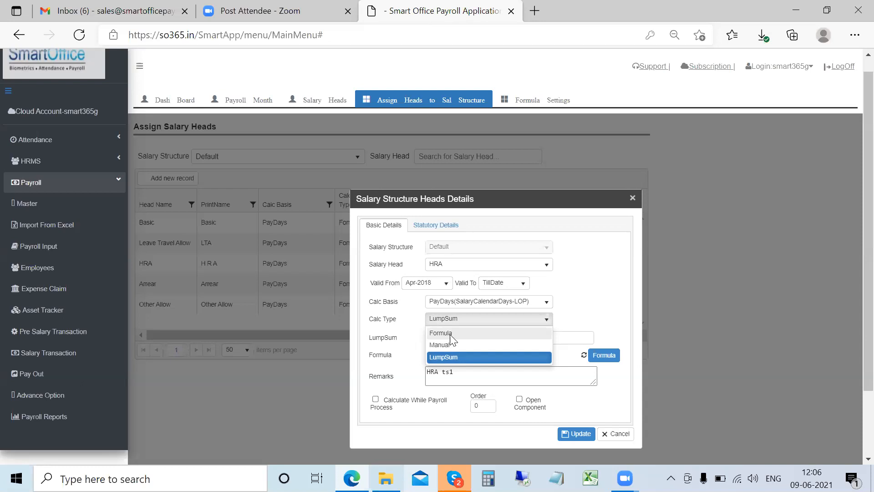
pyautogui.click(449, 334)
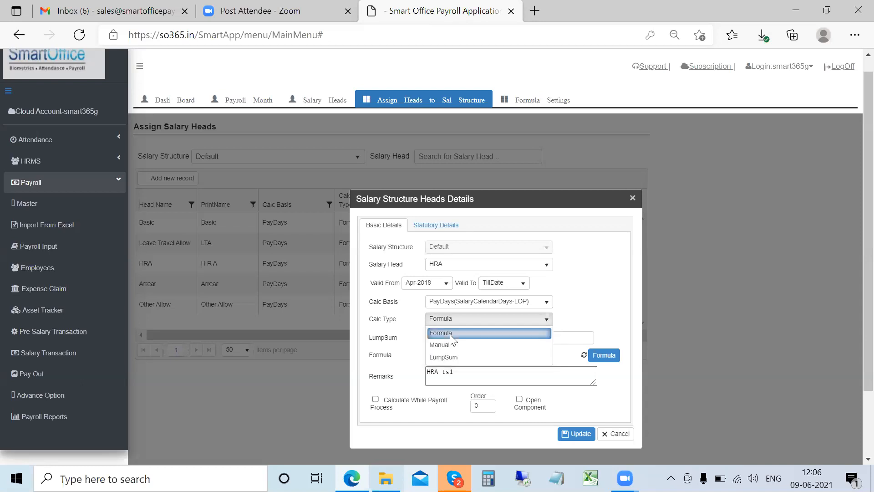
# Step: Open the HRA Formula in the expression editor from the HRA head's formula settings and look through its component variables
pyautogui.click(603, 355)
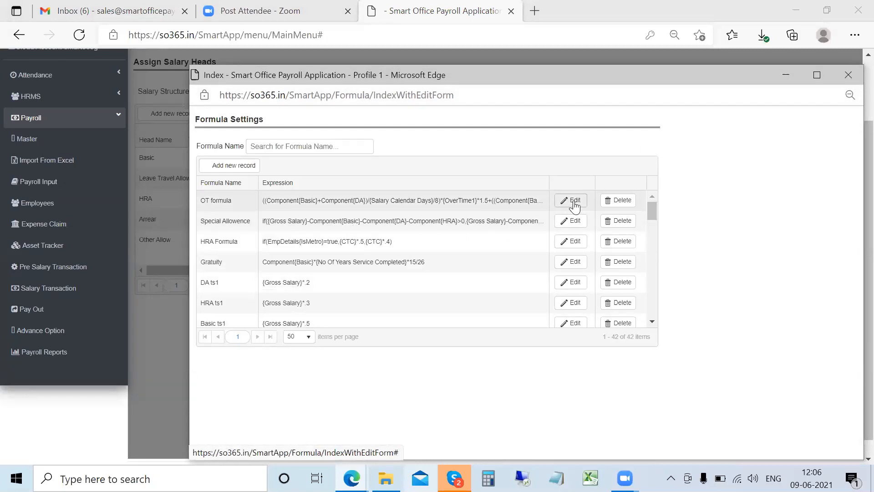
pyautogui.click(576, 241)
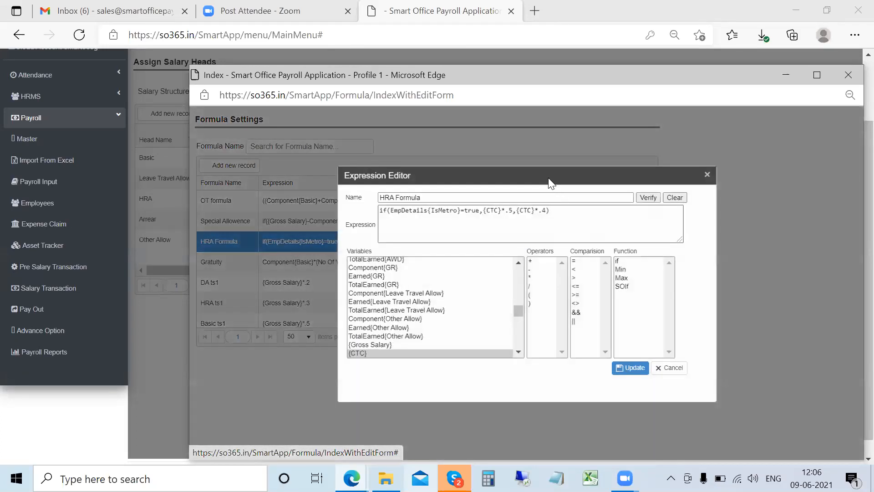
pyautogui.moveTo(520, 310)
pyautogui.mouseDown()
pyautogui.moveTo(520, 271)
pyautogui.moveTo(521, 297)
pyautogui.mouseUp()
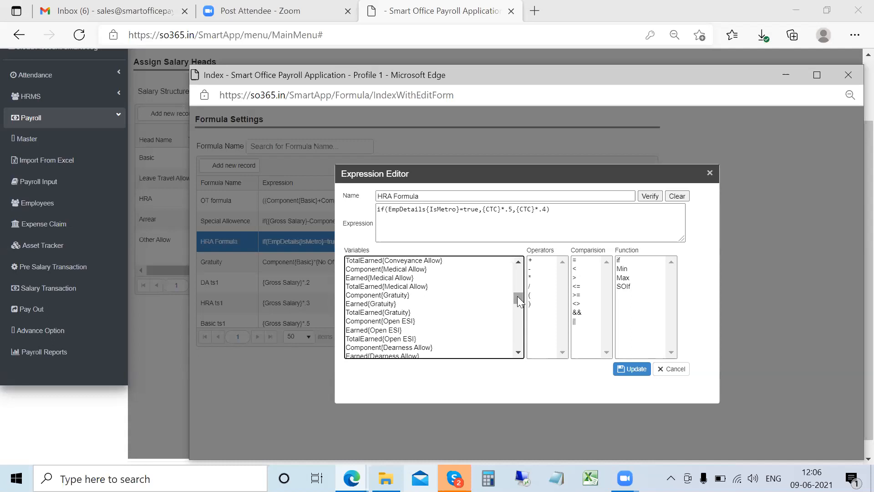
pyautogui.moveTo(517, 296)
pyautogui.mouseDown()
pyautogui.moveTo(519, 267)
pyautogui.moveTo(518, 305)
pyautogui.mouseUp()
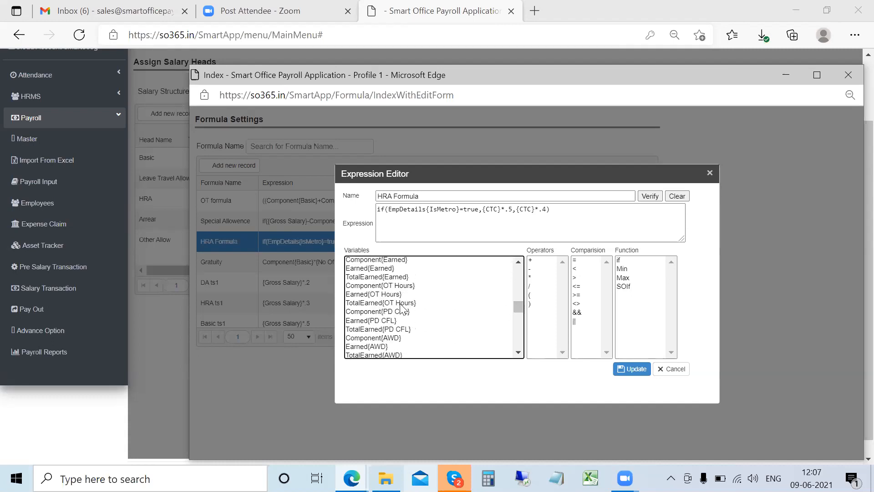
# Step: Examine the expression editor's variables for gross salary, CTC, employee details, calendar days, years of service and overtime
pyautogui.press('Down')
pyautogui.press('Down')
pyautogui.press('Down')
pyautogui.press('Down')
pyautogui.press('Down')
pyautogui.press('Down')
pyautogui.press('Down')
pyautogui.press('Down')
pyautogui.press('Down')
pyautogui.press('Down')
pyautogui.press('Down')
pyautogui.press('Down')
pyautogui.press('Down')
pyautogui.press('Down')
pyautogui.press('Down')
pyautogui.press('Down')
pyautogui.press('Down')
pyautogui.press('Down')
pyautogui.press('Down')
pyautogui.press('Down')
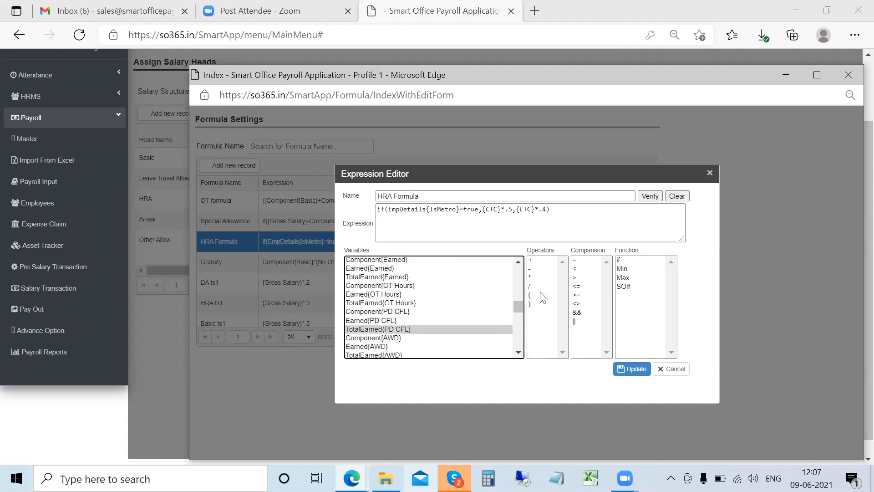
pyautogui.press('Up')
pyautogui.press('Up')
pyautogui.press('Up')
pyautogui.press('Up')
pyautogui.press('Up')
pyautogui.press('Up')
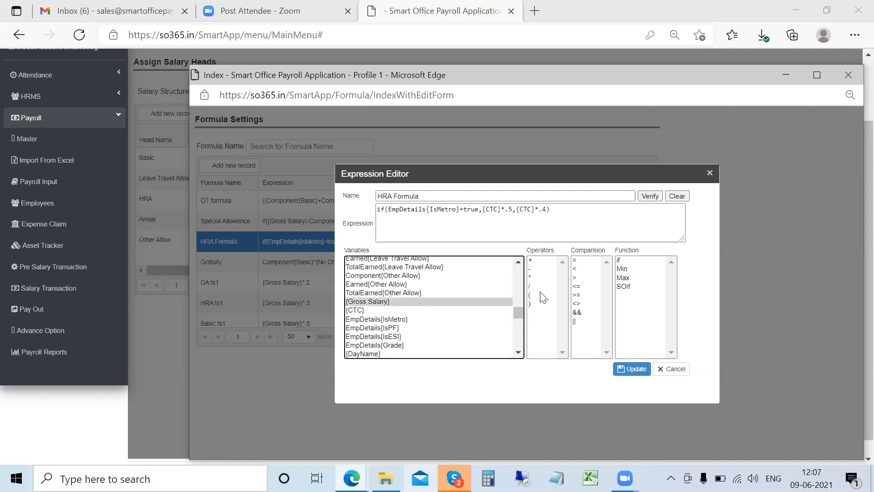
pyautogui.press('Down')
pyautogui.press('Down')
pyautogui.press('Down')
pyautogui.press('Down')
pyautogui.press('Down')
pyautogui.press('Down')
pyautogui.press('Down')
pyautogui.press('Down')
pyautogui.press('Down')
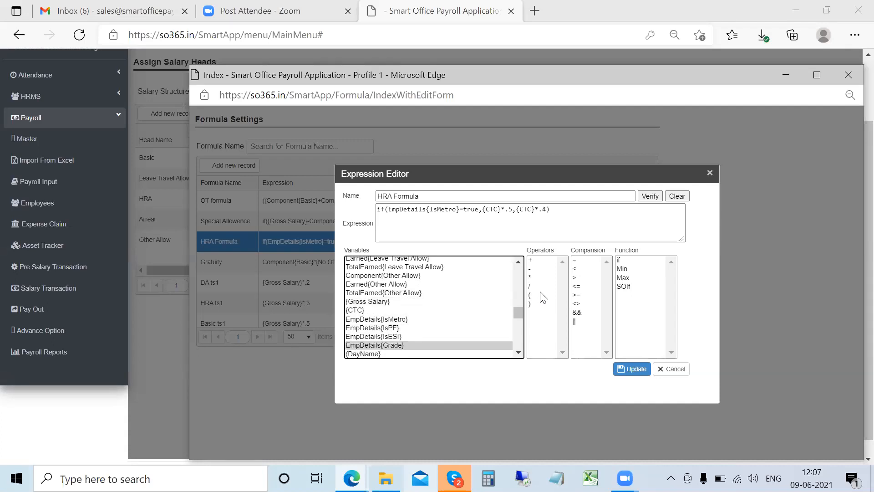
pyautogui.press('Up')
pyautogui.press('Up')
pyautogui.press('Up')
pyautogui.press('Down')
pyautogui.press('Down')
pyautogui.press('Down')
pyautogui.press('Down')
pyautogui.press('Down')
pyautogui.press('Down')
pyautogui.press('Down')
pyautogui.press('Down')
pyautogui.press('Down')
pyautogui.press('Down')
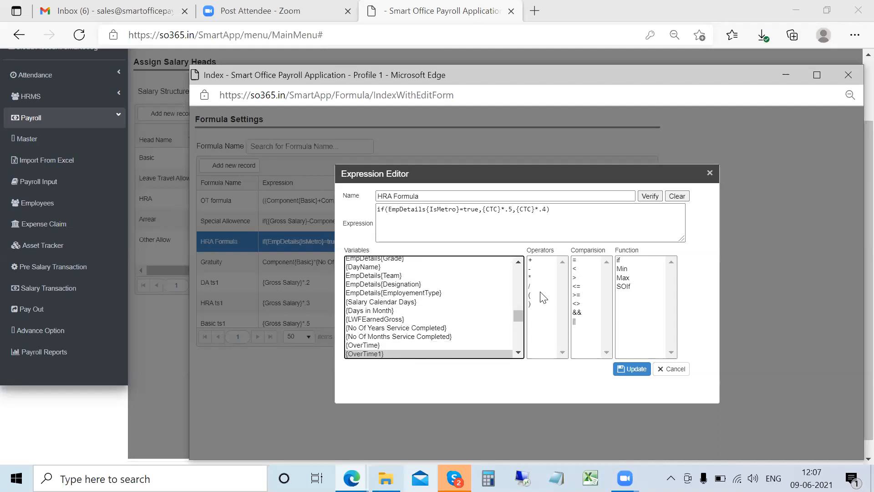
pyautogui.press('Up')
pyautogui.press('Up')
pyautogui.press('Up')
pyautogui.press('Up')
pyautogui.press('Up')
pyautogui.press('Down')
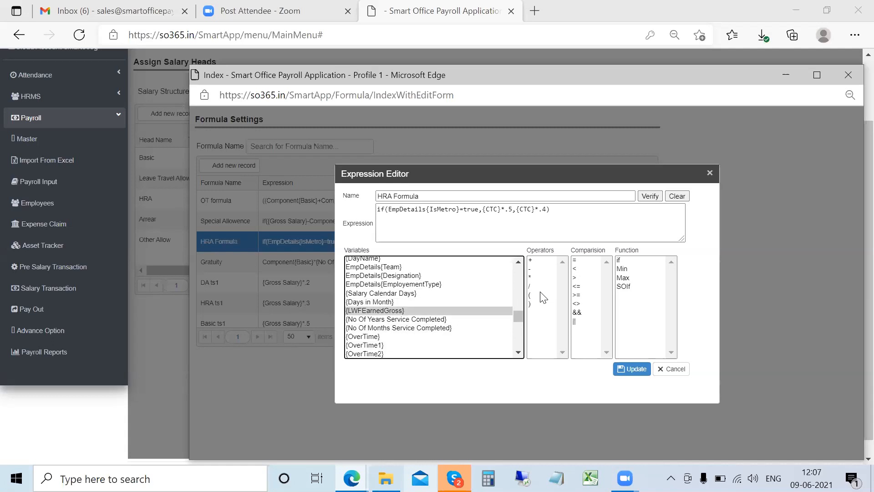
# Step: Examine the expression editor's variables for LWF earned gross, completed years and months of service, and overtime up to OverTime1
pyautogui.press('Up')
pyautogui.press('Up')
pyautogui.press('Down')
pyautogui.press('Down')
pyautogui.press('Down')
pyautogui.press('Down')
pyautogui.press('Down')
pyautogui.press('Down')
pyautogui.press('Down')
pyautogui.press('Down')
pyautogui.press('Down')
pyautogui.press('Down')
pyautogui.press('Up')
pyautogui.press('Up')
pyautogui.press('Up')
pyautogui.press('Up')
pyautogui.press('Up')
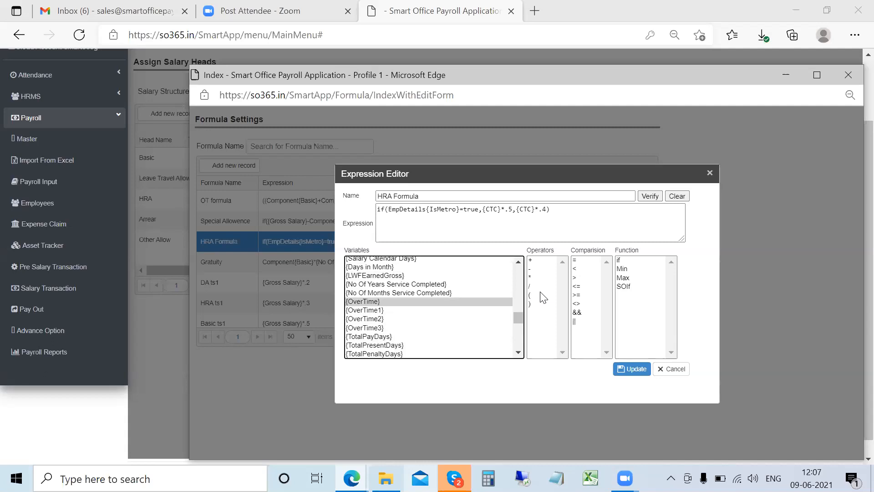
pyautogui.press('Down')
pyautogui.press('Down')
pyautogui.press('Down')
pyautogui.press('Down')
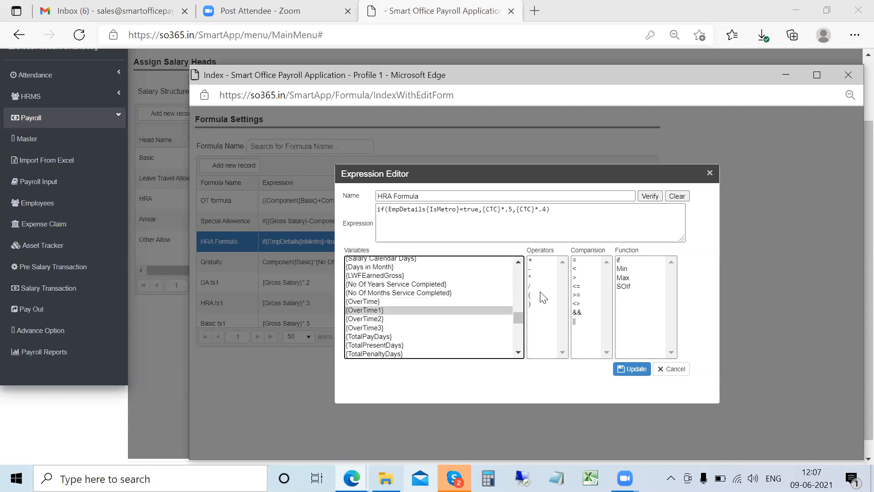
# Step: Look through the day-count variables, comparing TotalPresentDays with TotalPenaltyDays
pyautogui.press('Down')
pyautogui.press('Down')
pyautogui.press('Down')
pyautogui.press('Down')
pyautogui.press('Down')
pyautogui.press('Down')
pyautogui.press('Down')
pyautogui.press('Down')
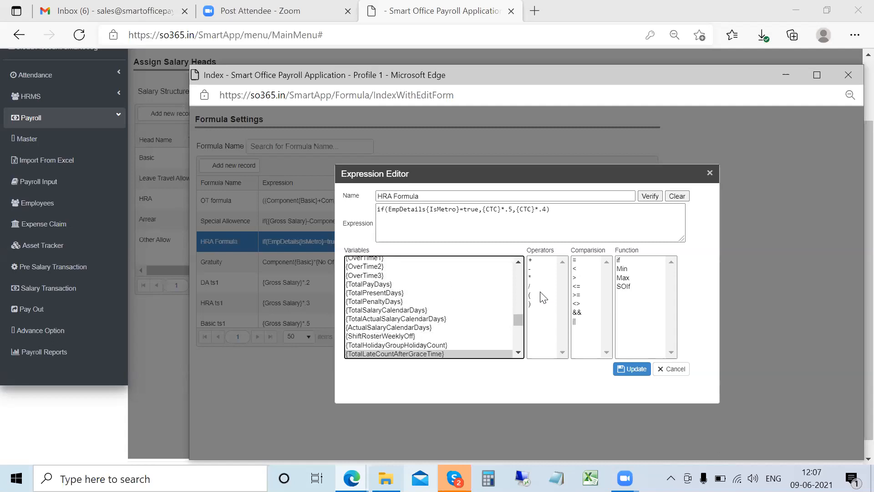
pyautogui.press('Up')
pyautogui.press('Up')
pyautogui.press('Up')
pyautogui.press('Up')
pyautogui.press('Up')
pyautogui.press('Up')
pyautogui.press('Up')
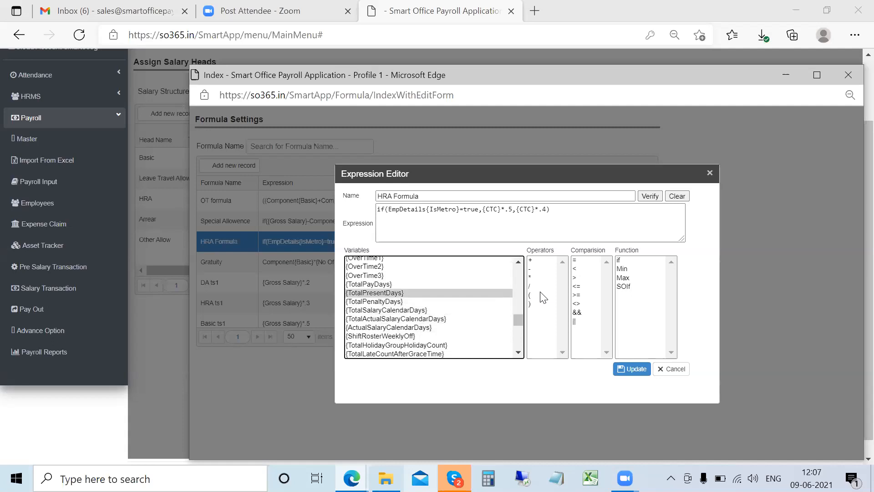
pyautogui.press('Down')
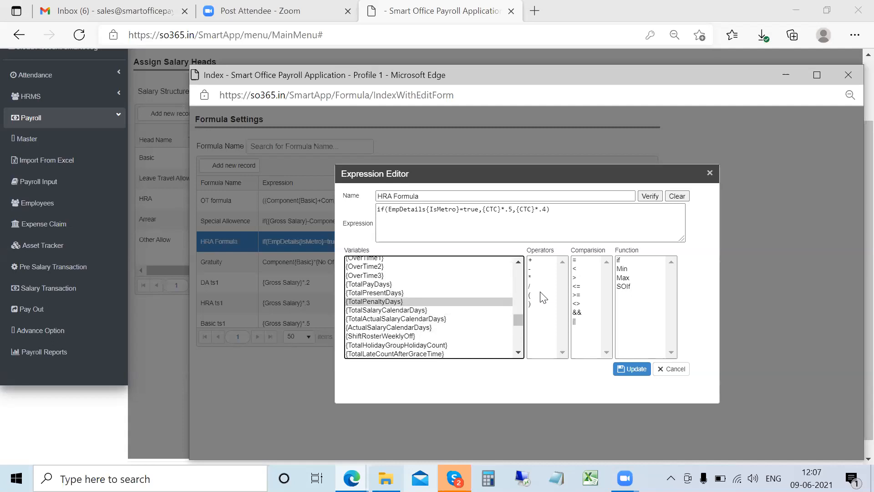
pyautogui.press('Up')
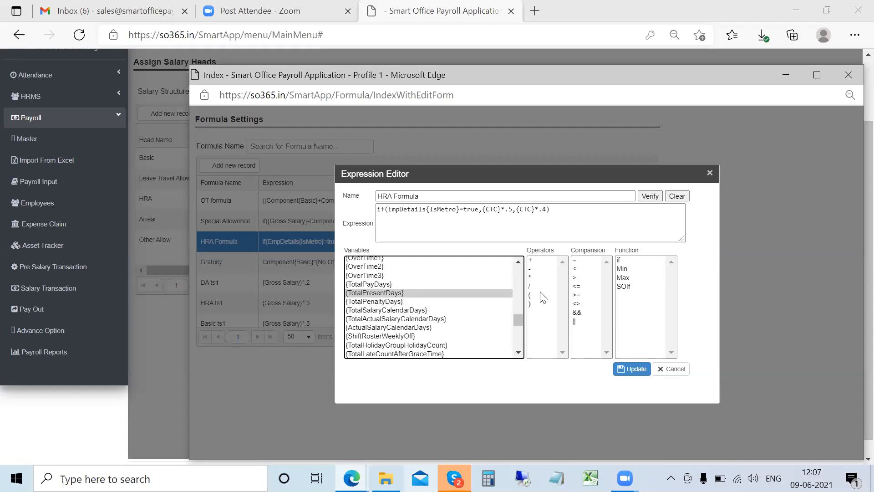
# Step: Examine the attendance variables from salary calendar days through missed punches, leave taken and absences to the week-off counts
pyautogui.press('Down')
pyautogui.press('Down')
pyautogui.press('Down')
pyautogui.press('Down')
pyautogui.press('Down')
pyautogui.press('Down')
pyautogui.press('Down')
pyautogui.press('Down')
pyautogui.press('Down')
pyautogui.press('Down')
pyautogui.press('Down')
pyautogui.press('Down')
pyautogui.press('Down')
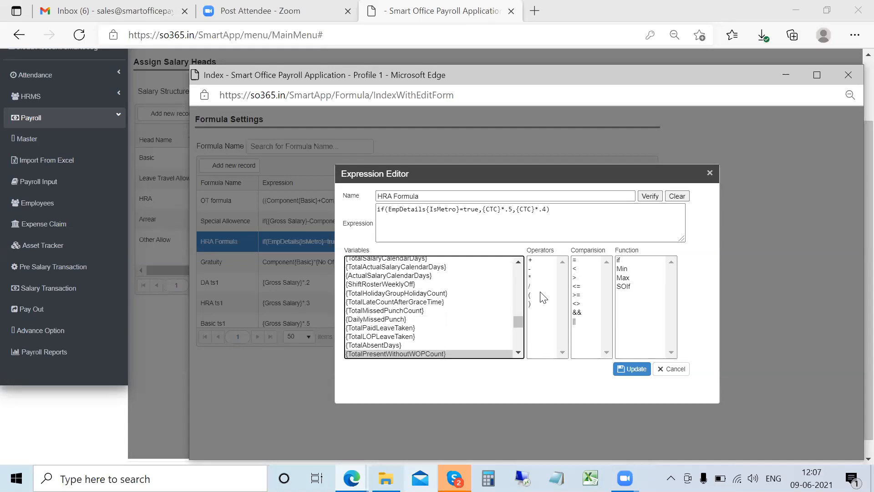
pyautogui.press('Down')
pyautogui.press('Down')
pyautogui.press('Down')
pyautogui.press('Down')
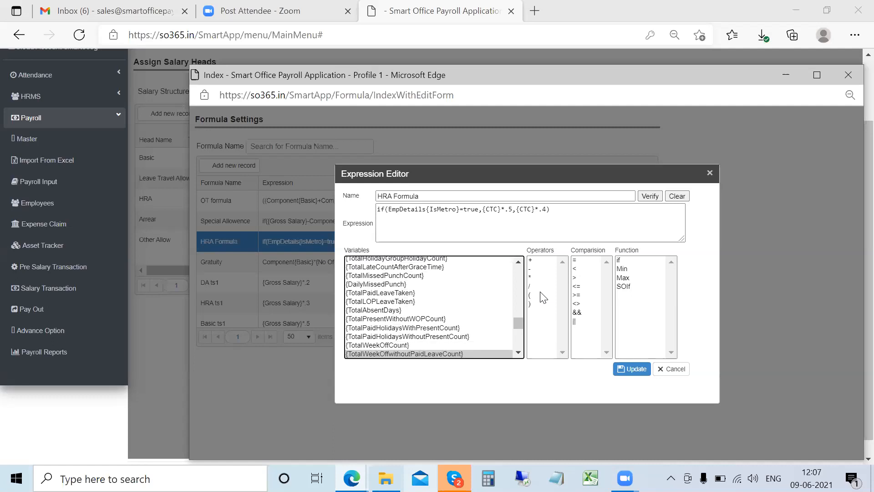
# Step: Go back through the attendance variables to the overtime entries and review TotalPayDays and TotalPresentDays again
pyautogui.press('Up')
pyautogui.press('Up')
pyautogui.press('Up')
pyautogui.press('Up')
pyautogui.press('Up')
pyautogui.press('Up')
pyautogui.press('Up')
pyautogui.press('Up')
pyautogui.press('Up')
pyautogui.press('Up')
pyautogui.press('Up')
pyautogui.press('Up')
pyautogui.press('Up')
pyautogui.press('Up')
pyautogui.press('Up')
pyautogui.press('Up')
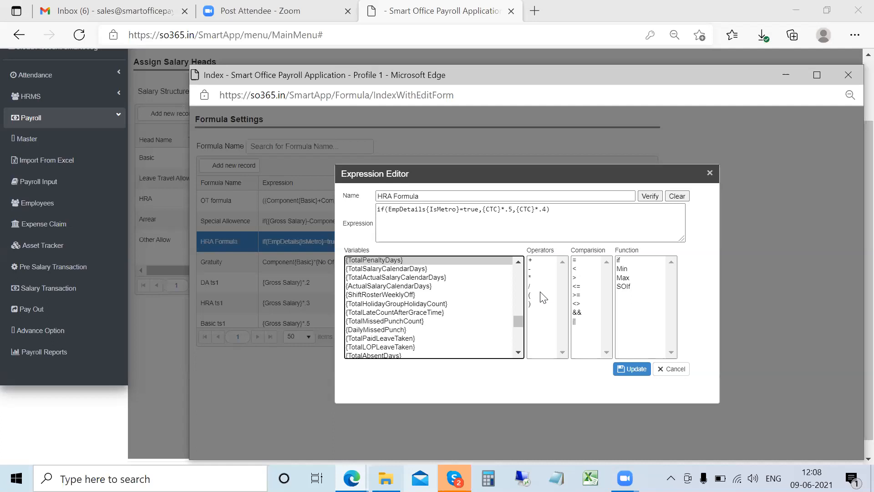
pyautogui.press('Up')
pyautogui.press('Up')
pyautogui.press('Up')
pyautogui.press('Up')
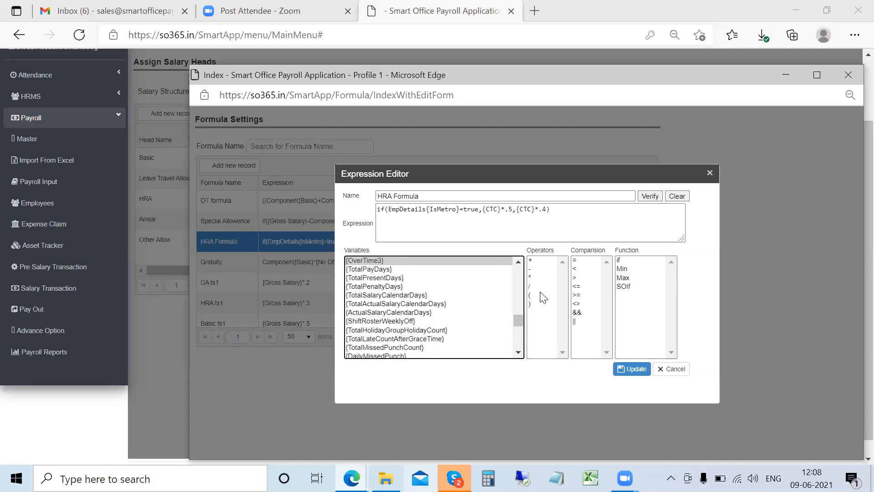
pyautogui.press('Down')
pyautogui.press('Down')
pyautogui.press('Down')
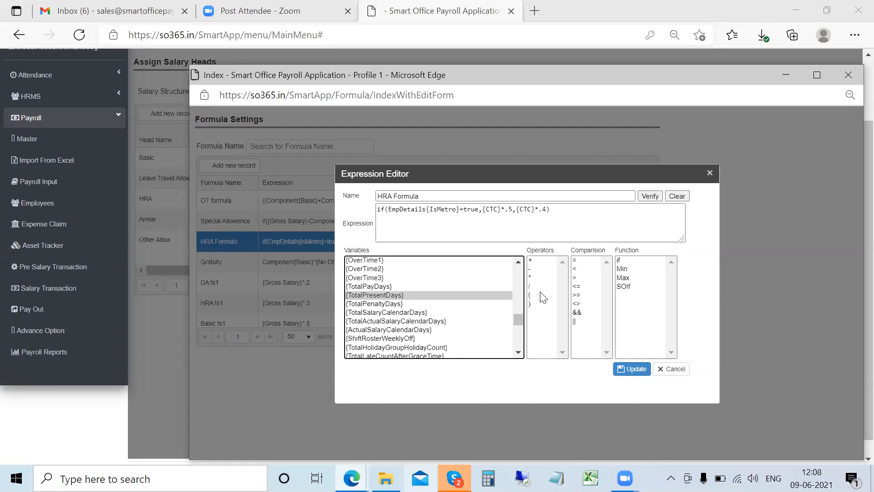
# Step: Review the variables for late count after grace time, missed punches, paid leave, LOP leave and absent days
pyautogui.press('Down')
pyautogui.press('Down')
pyautogui.press('Down')
pyautogui.press('Down')
pyautogui.press('Down')
pyautogui.press('Down')
pyautogui.press('Down')
pyautogui.press('Down')
pyautogui.press('Down')
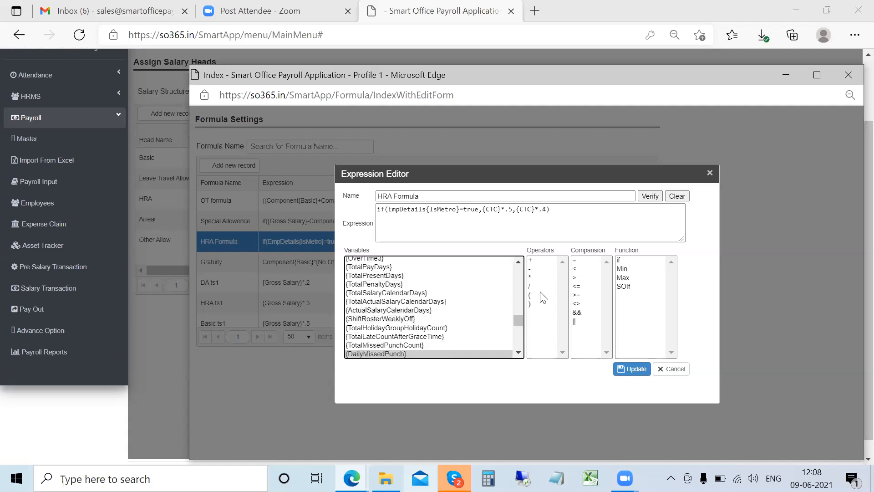
pyautogui.press('Down')
pyautogui.press('Down')
pyautogui.press('Down')
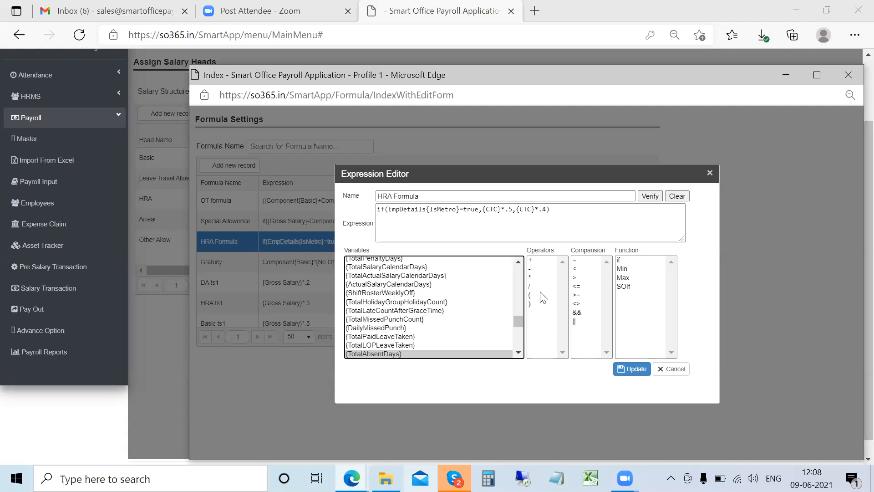
pyautogui.press('Up')
pyautogui.press('Up')
pyautogui.press('Up')
pyautogui.press('Up')
pyautogui.press('Up')
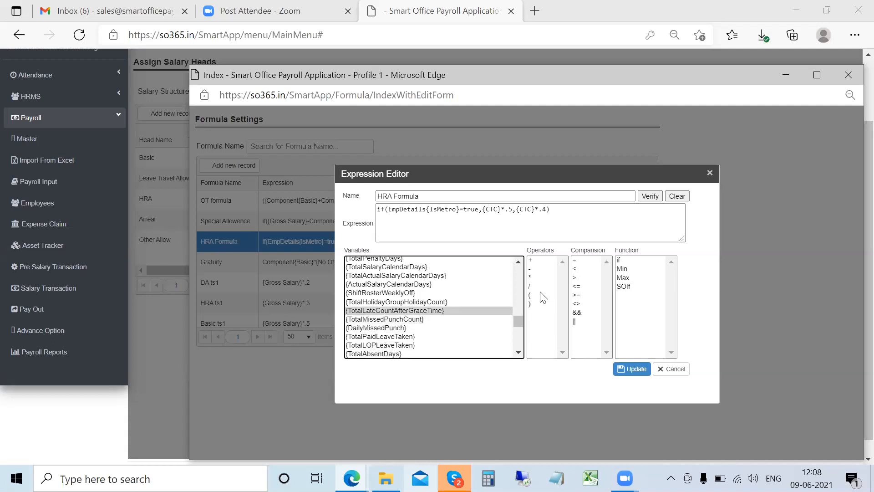
pyautogui.press('Up')
pyautogui.press('Down')
pyautogui.press('Down')
pyautogui.press('Down')
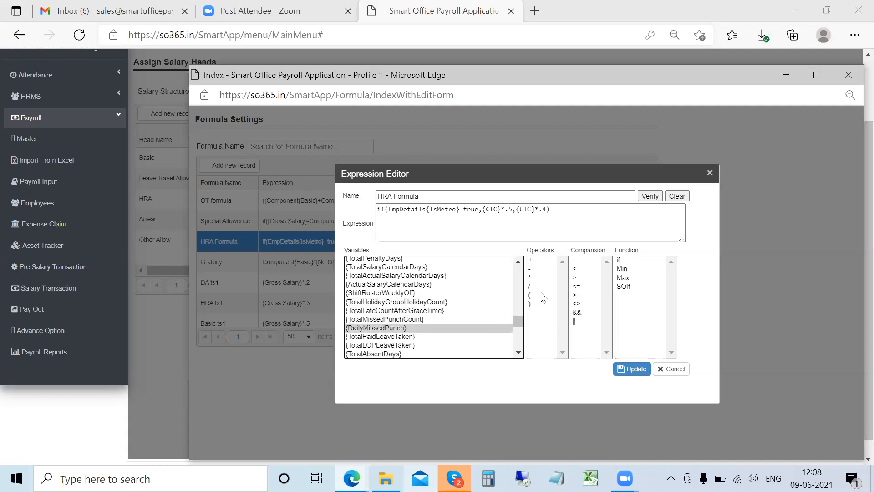
pyautogui.press('Down')
pyautogui.press('Down')
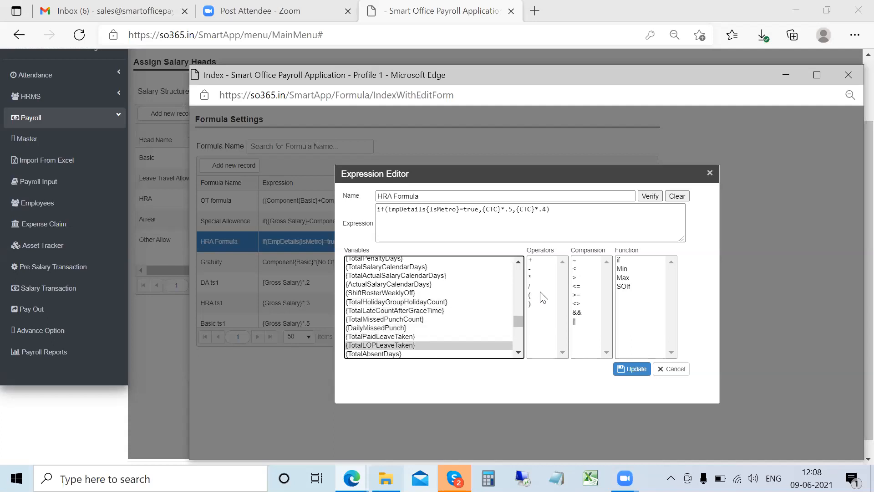
# Step: Look through the paid holiday, late and early minutes, fixed wage and daily wage variables
pyautogui.press('Down')
pyautogui.press('Down')
pyautogui.press('Down')
pyautogui.press('Down')
pyautogui.press('Down')
pyautogui.press('Down')
pyautogui.press('Down')
pyautogui.press('Down')
pyautogui.press('Down')
pyautogui.press('Down')
pyautogui.press('Down')
pyautogui.press('Down')
pyautogui.press('Down')
pyautogui.press('Down')
pyautogui.press('Down')
pyautogui.press('Down')
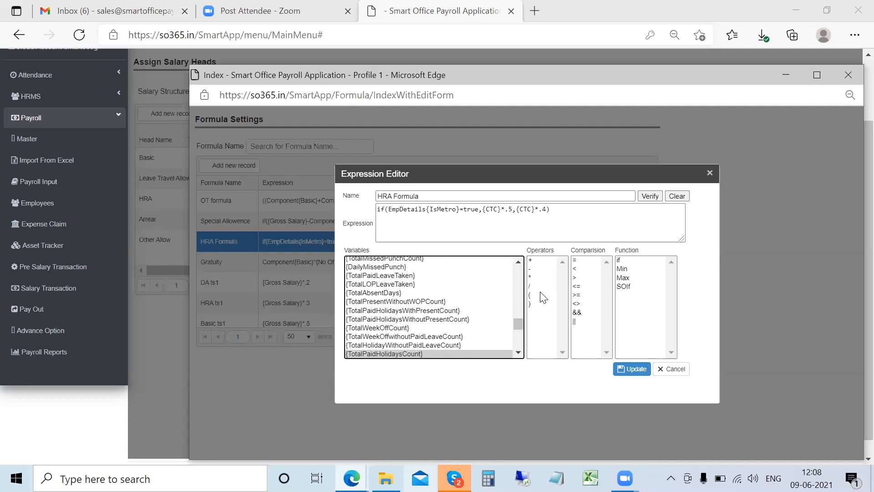
pyautogui.press('Down')
pyautogui.press('Down')
pyautogui.press('Down')
pyautogui.press('Down')
pyautogui.press('Down')
pyautogui.press('Down')
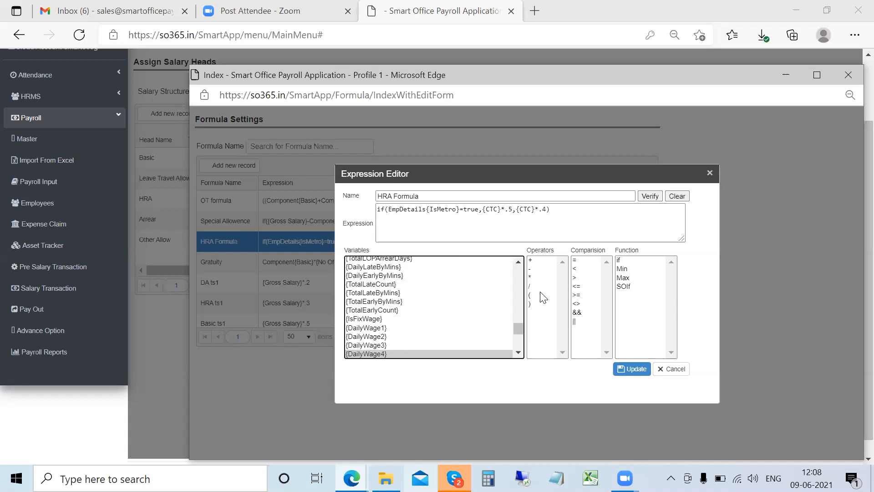
# Step: Examine the daily production, presence, absence, overtime and duration variables, continuing to the shift variables
pyautogui.press('Down')
pyautogui.press('Down')
pyautogui.press('Down')
pyautogui.press('Down')
pyautogui.press('Down')
pyautogui.press('Down')
pyautogui.press('Down')
pyautogui.press('Down')
pyautogui.press('Down')
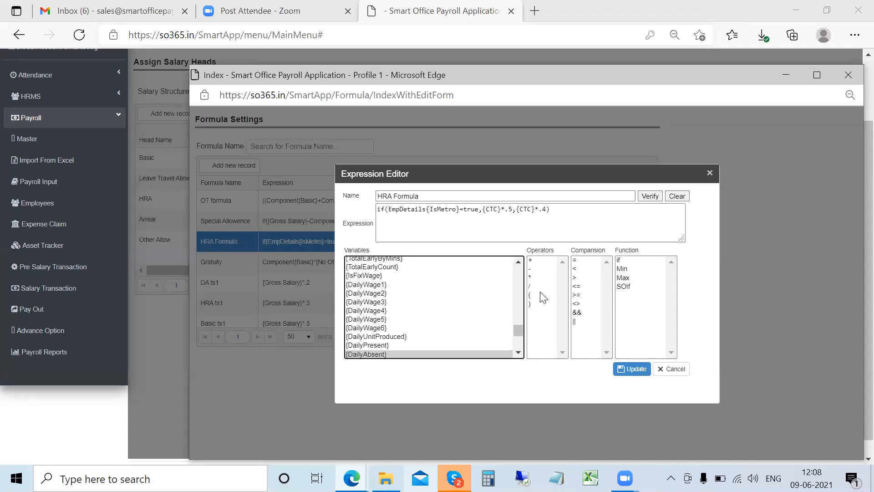
pyautogui.press('Down')
pyautogui.press('Down')
pyautogui.press('Down')
pyautogui.press('Down')
pyautogui.press('Down')
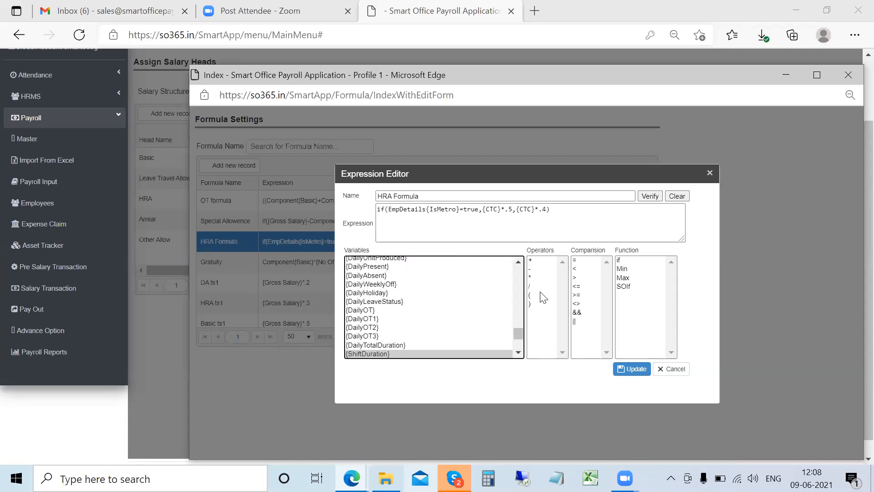
pyautogui.press('Down')
pyautogui.press('Down')
pyautogui.press('Down')
pyautogui.press('Down')
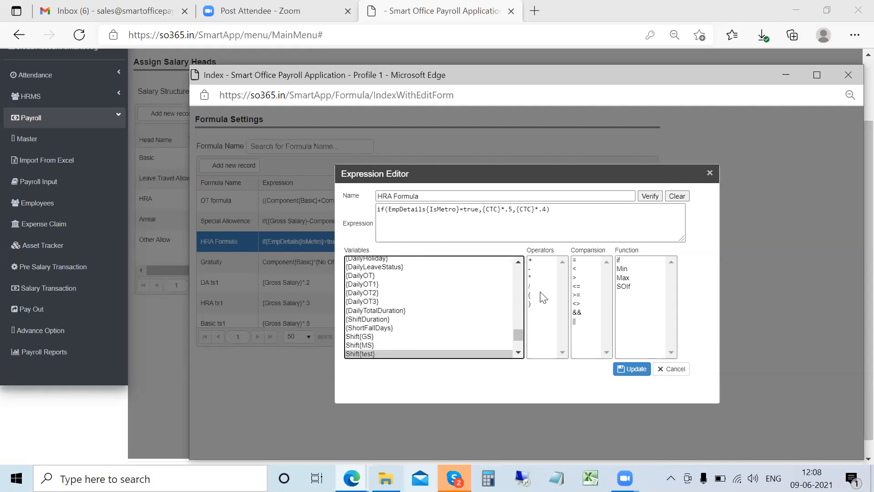
# Step: Review the leave type, daily leave and company department salary head variables, and close the HRA Formula's expression editor
pyautogui.press('Down')
pyautogui.press('Down')
pyautogui.press('Down')
pyautogui.press('Down')
pyautogui.press('Down')
pyautogui.press('Down')
pyautogui.press('Down')
pyautogui.press('Down')
pyautogui.press('Down')
pyautogui.press('Down')
pyautogui.press('Down')
pyautogui.press('Down')
pyautogui.press('Down')
pyautogui.press('Down')
pyautogui.press('Down')
pyautogui.press('Down')
pyautogui.press('Down')
pyautogui.press('Down')
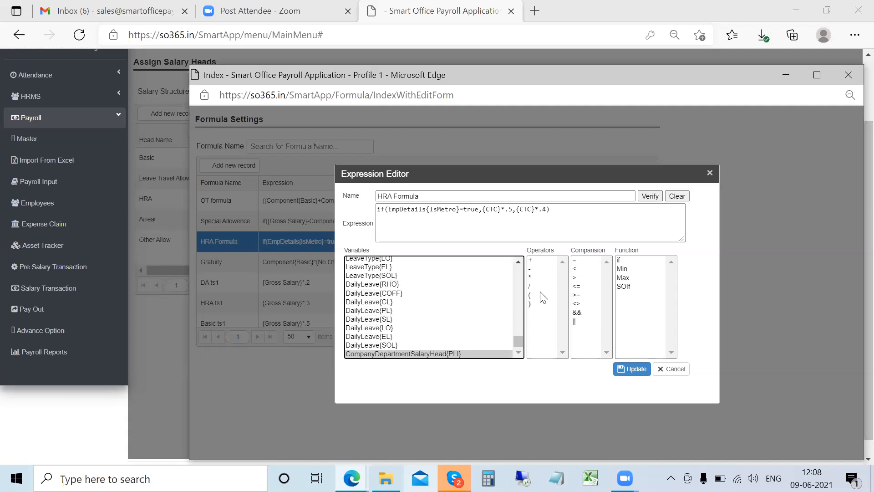
pyautogui.click(709, 174)
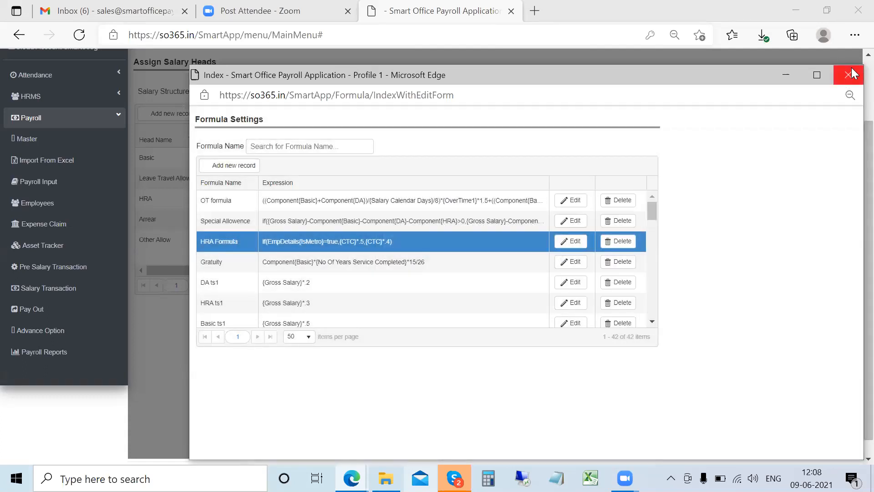
# Step: Close the Formula Settings window and the HRA salary structure head details without updating them
pyautogui.click(849, 74)
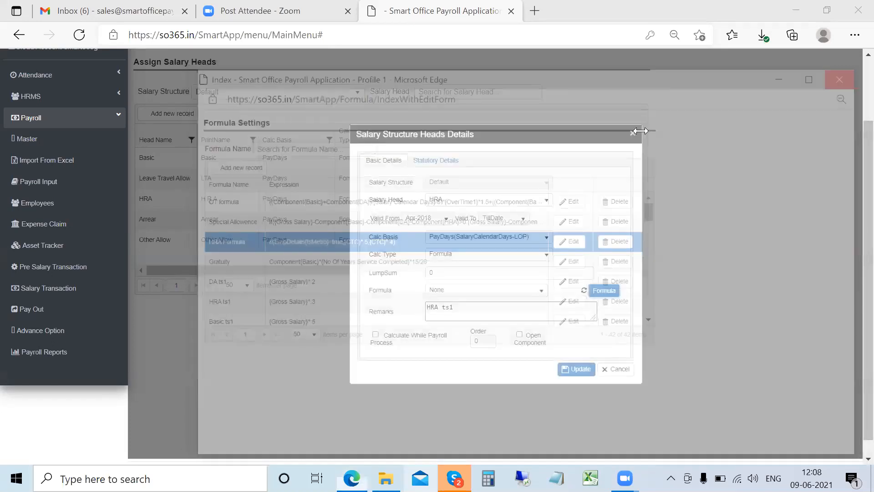
pyautogui.click(632, 134)
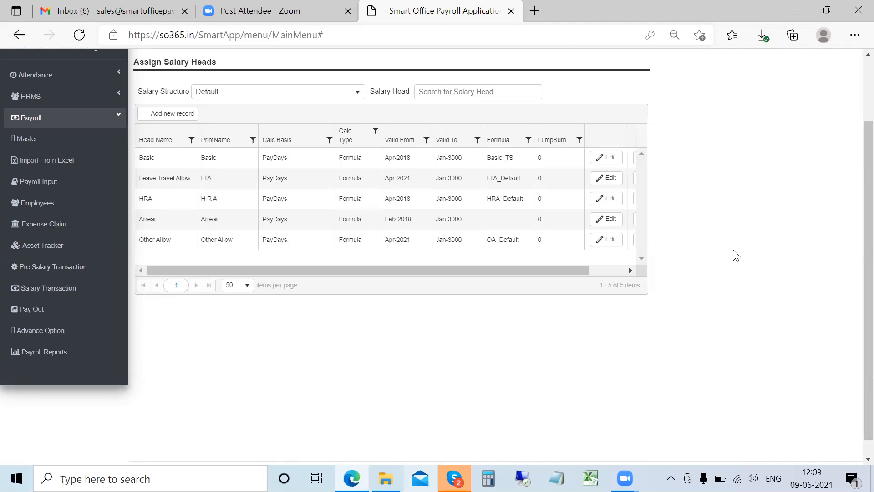
pyautogui.scroll(3, 732, 249)
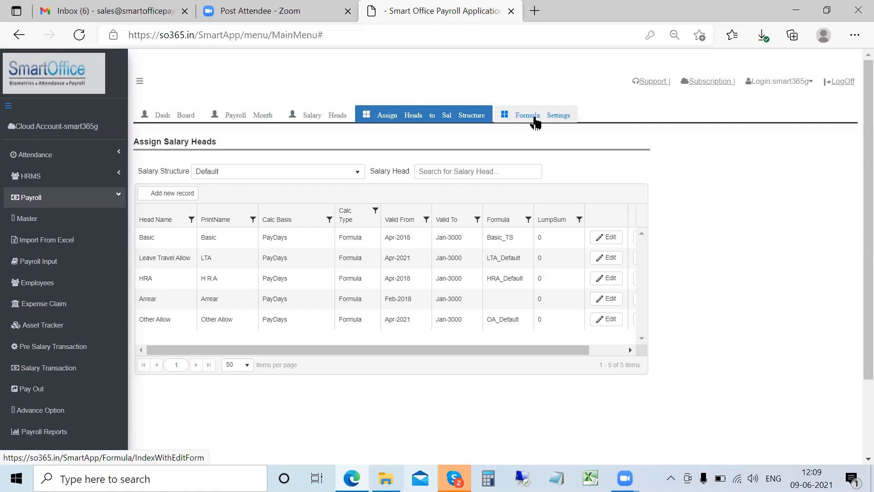
# Step: Review the statutory details of the HRA head in the Default structure, including its TDS Ref options, and close them without updating
pyautogui.click(609, 277)
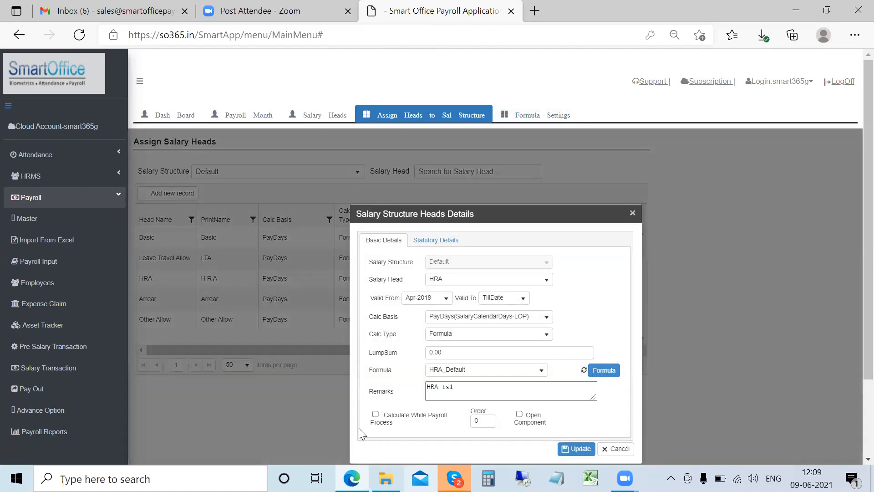
pyautogui.click(433, 240)
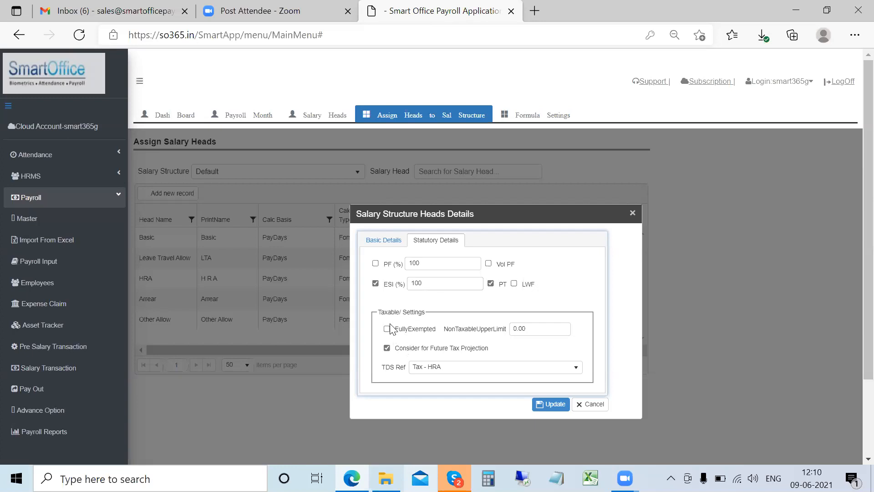
pyautogui.click(447, 373)
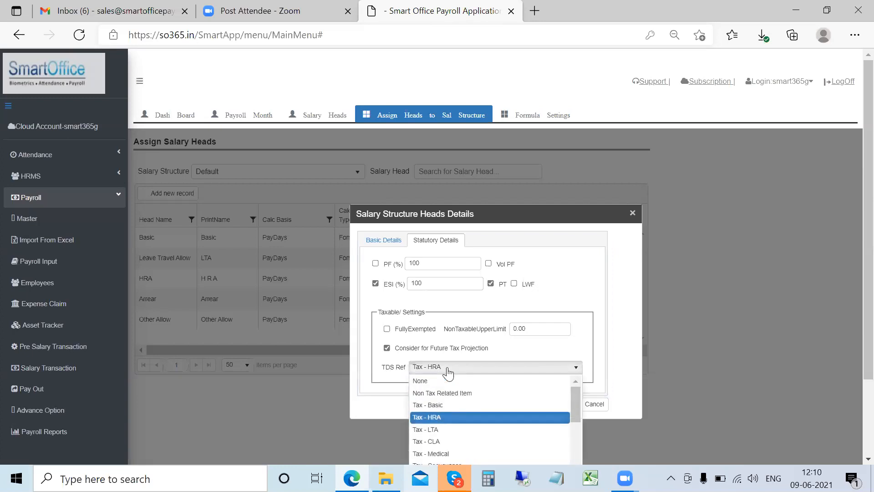
pyautogui.scroll(-2, 448, 373)
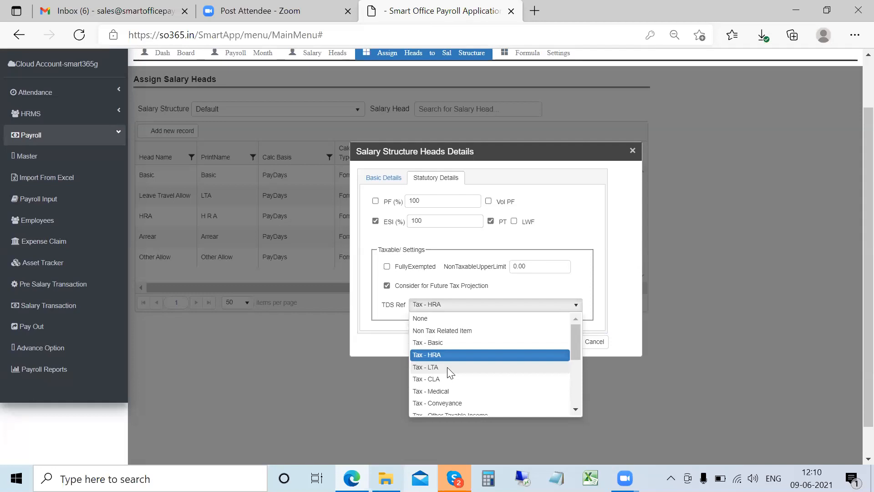
pyautogui.click(604, 271)
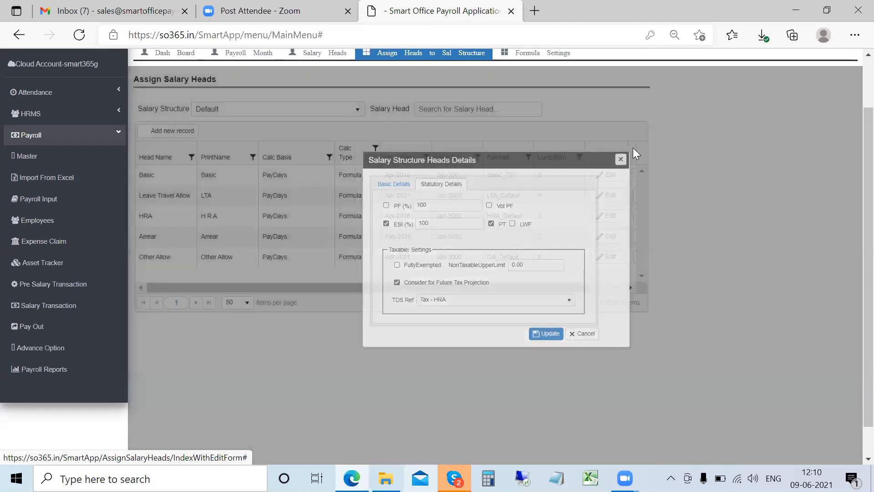
pyautogui.click(632, 151)
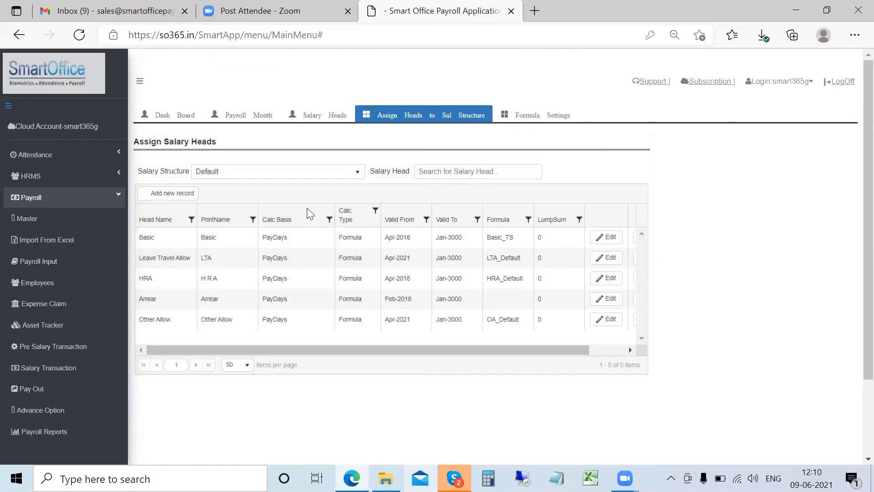
# Step: Open the payroll employee list and view the personal and other details of the second listed employee
pyautogui.click(48, 282)
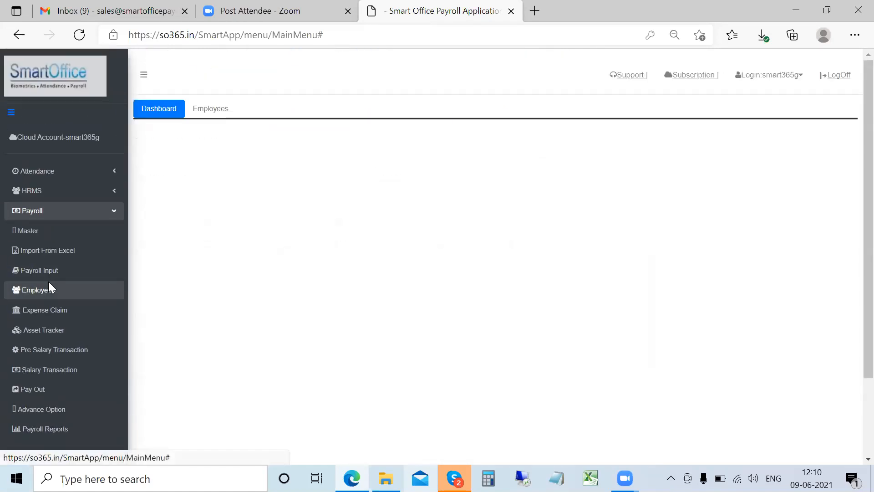
pyautogui.click(239, 117)
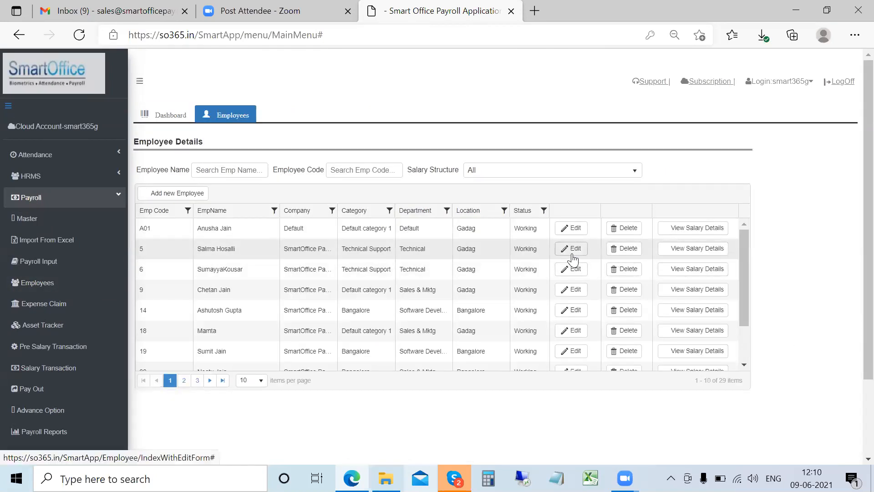
pyautogui.click(572, 251)
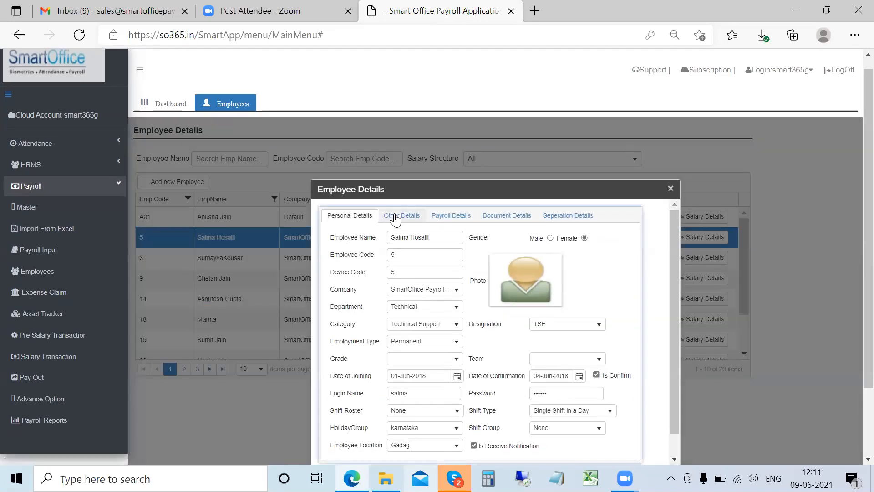
pyautogui.click(401, 216)
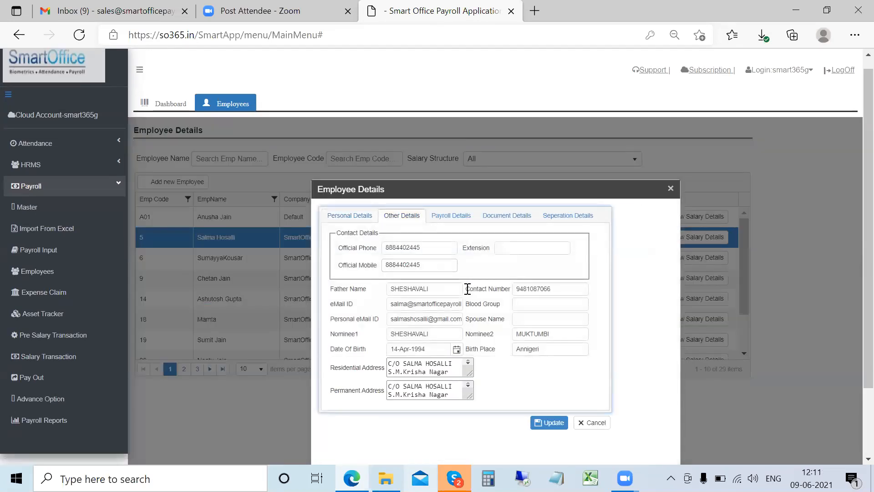
# Step: Review the employee's payroll, document and separation details, including PF/ESI and new tax regime settings, and close the record
pyautogui.click(457, 220)
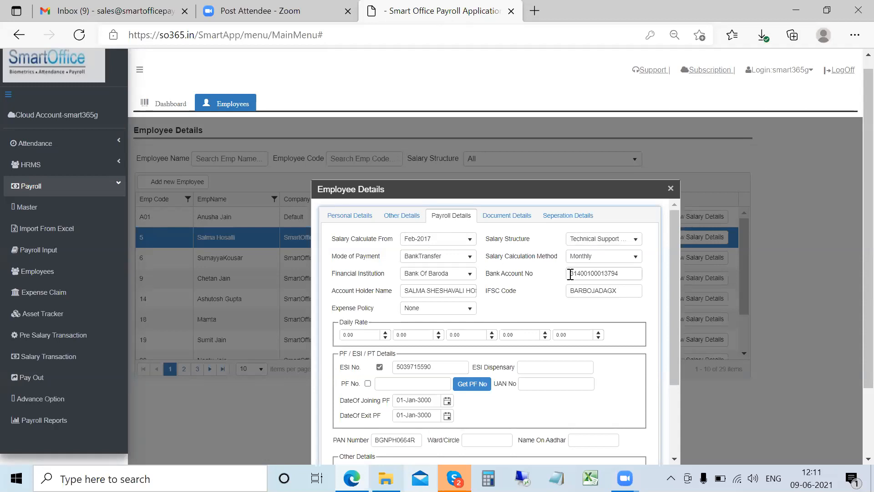
pyautogui.scroll(-2, 475, 302)
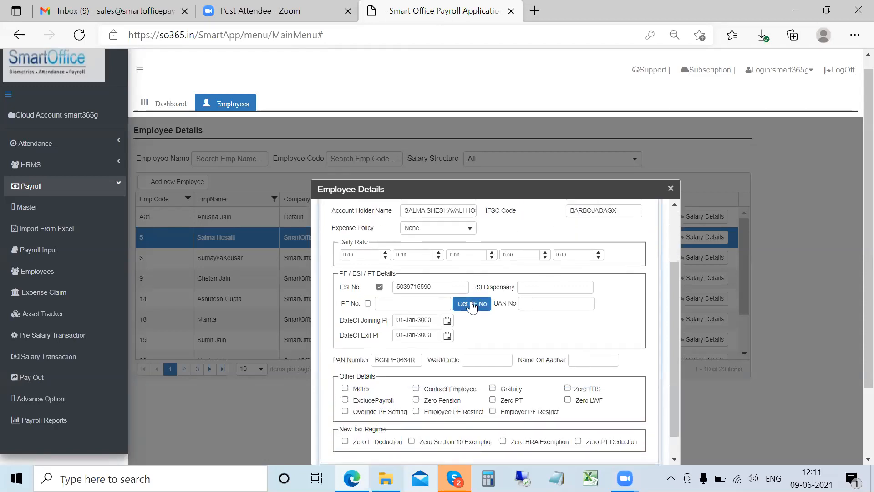
pyautogui.scroll(-1, 414, 334)
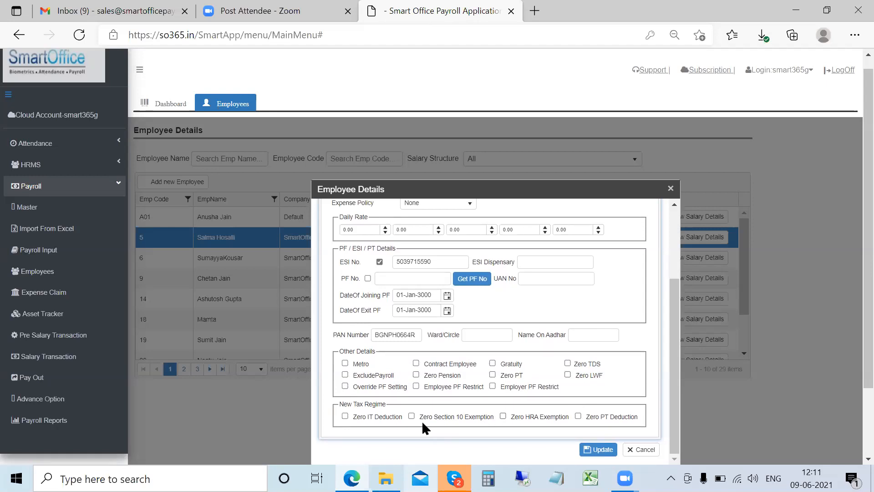
pyautogui.scroll(1, 454, 290)
pyautogui.scroll(2, 454, 290)
pyautogui.click(514, 216)
pyautogui.click(569, 220)
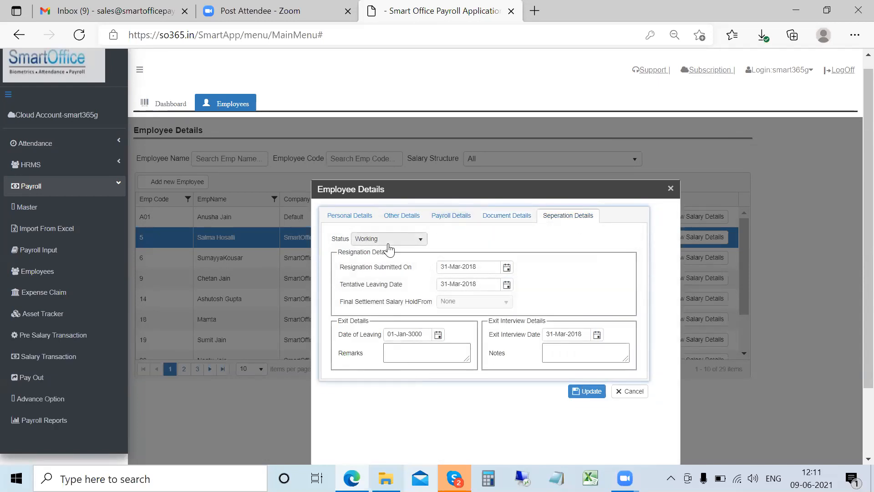
pyautogui.click(669, 190)
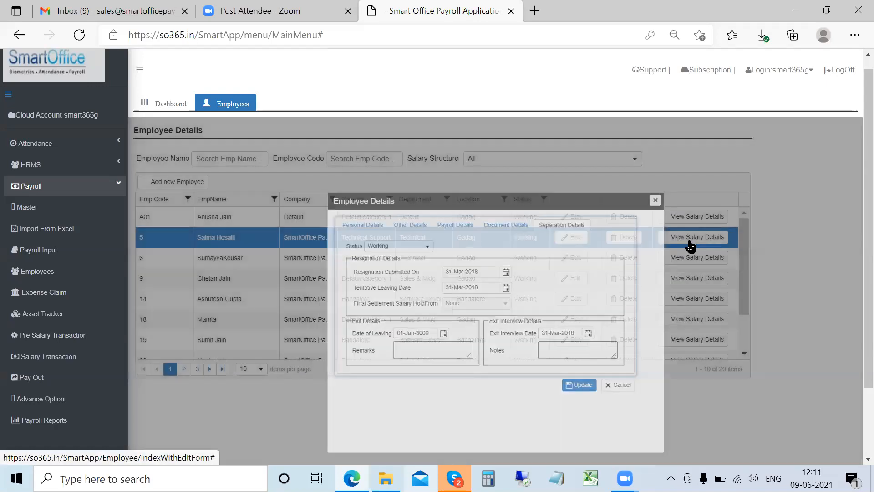
# Step: View the same employee's salary details, looking through the earning and deduction sections
pyautogui.click(690, 246)
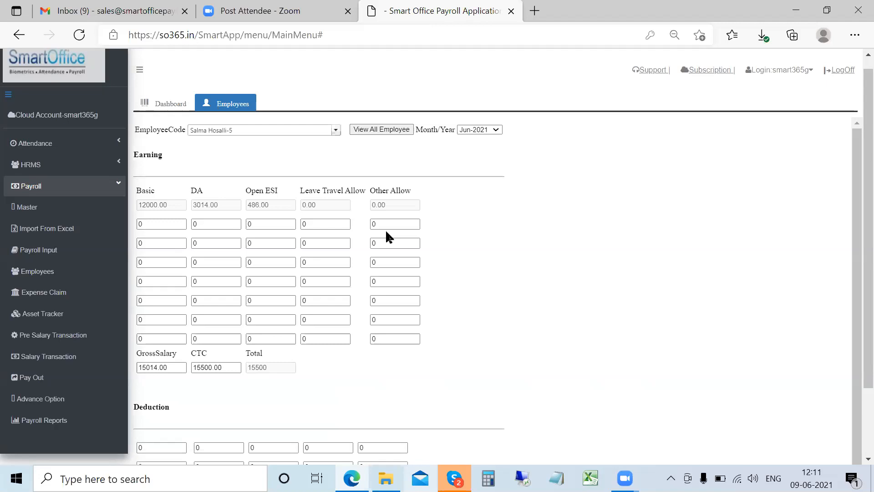
pyautogui.scroll(-1, 385, 229)
pyautogui.scroll(-2, 388, 232)
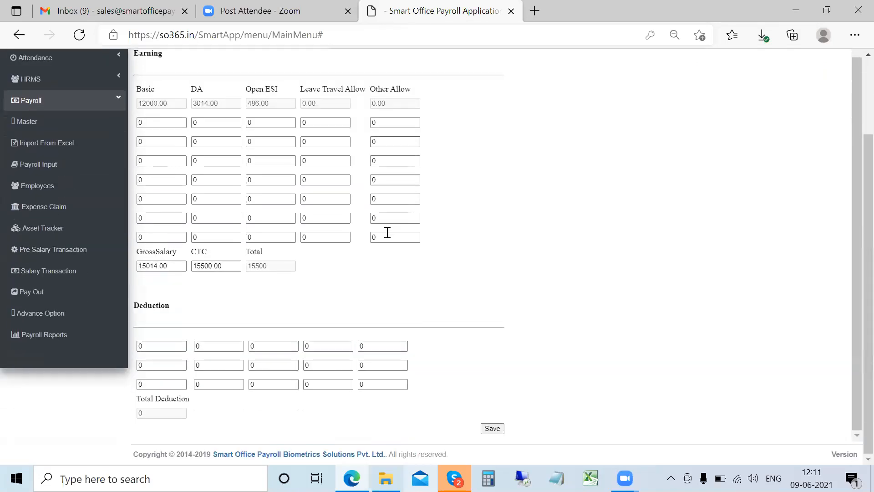
pyautogui.scroll(2, 388, 232)
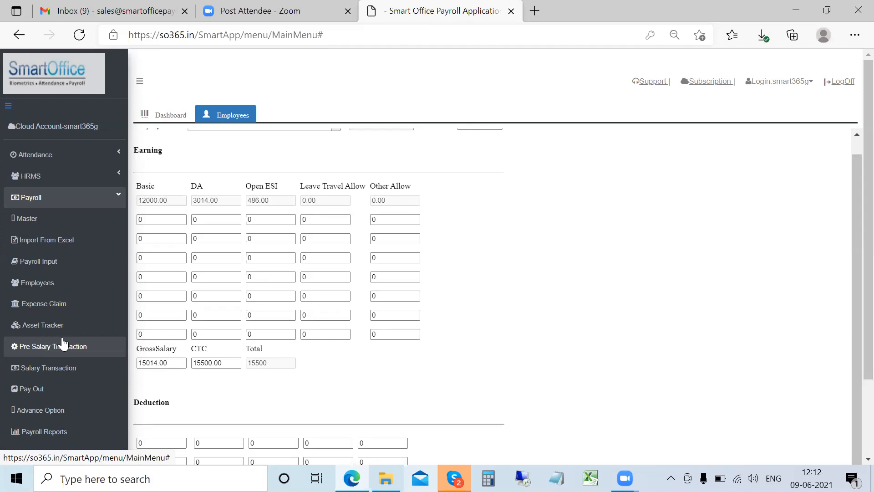
# Step: Look over the Hold Employee Salary page of Salary Transaction and its form for selecting employees and entering hold remarks
pyautogui.click(55, 370)
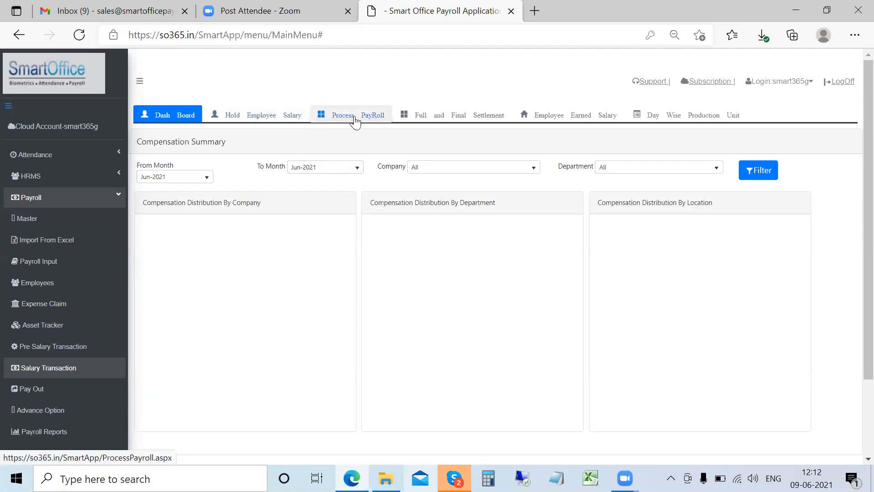
pyautogui.click(259, 119)
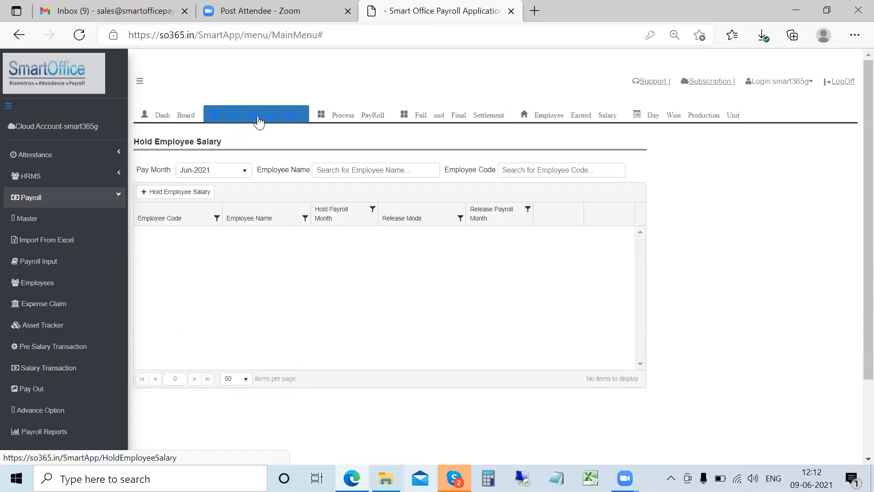
pyautogui.click(193, 192)
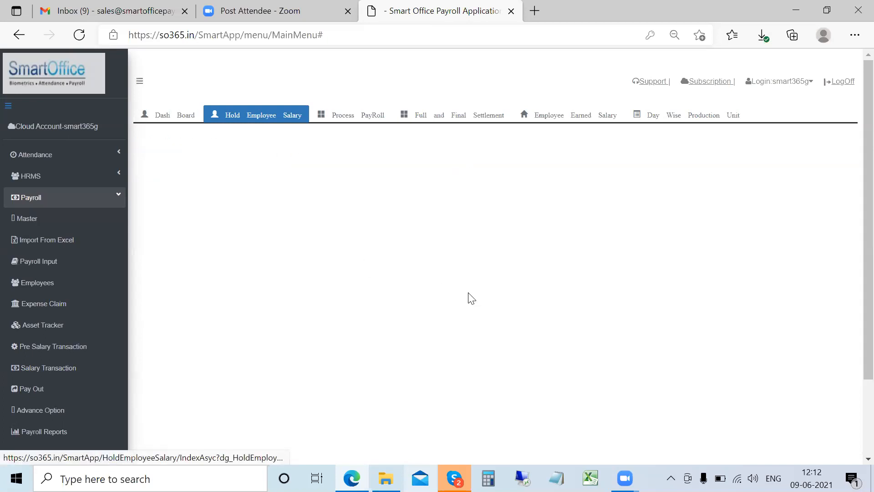
pyautogui.click(378, 170)
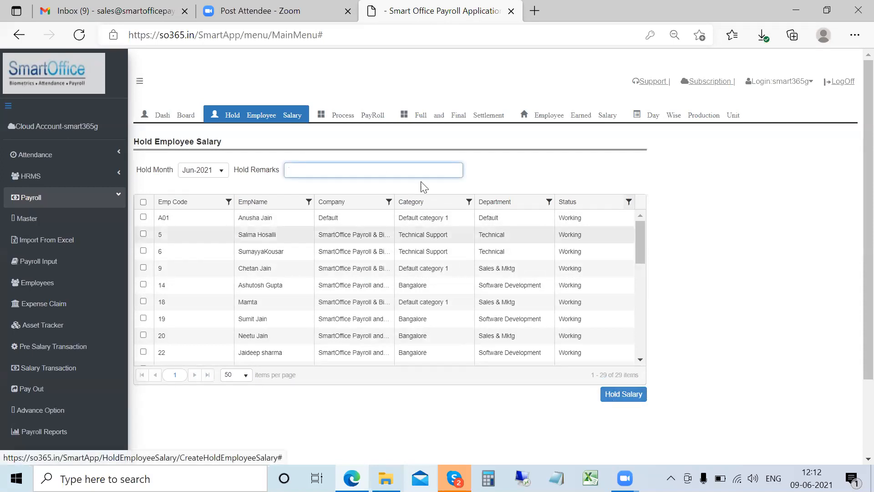
pyautogui.click(294, 116)
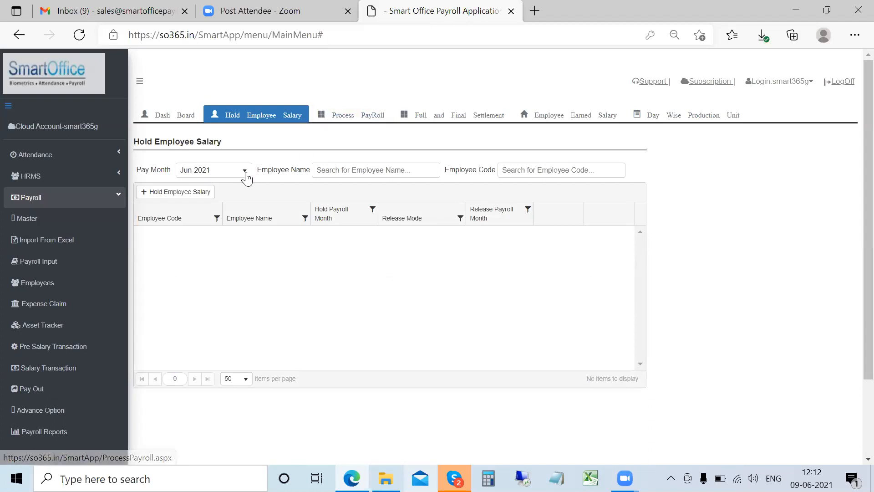
# Step: Set the Process Payroll period from Apr-2021 to Apr-2021 and check the employee warnings listed below the form
pyautogui.click(357, 114)
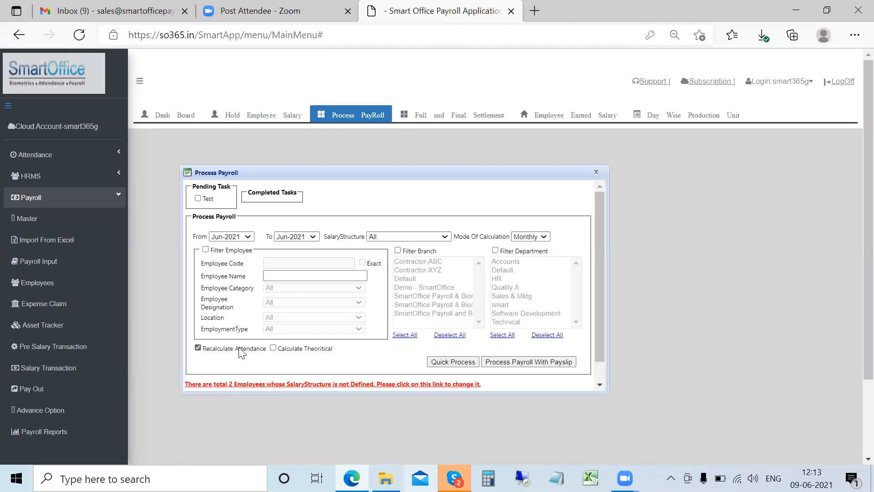
pyautogui.scroll(-1, 239, 353)
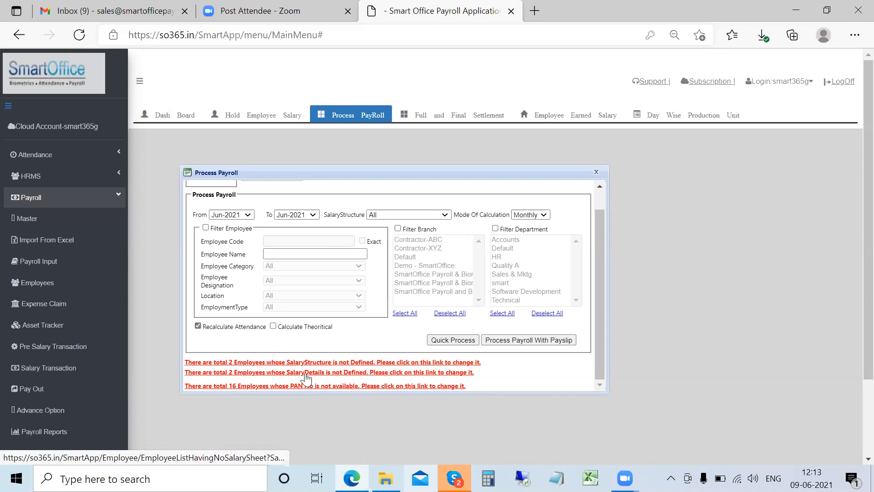
pyautogui.click(233, 214)
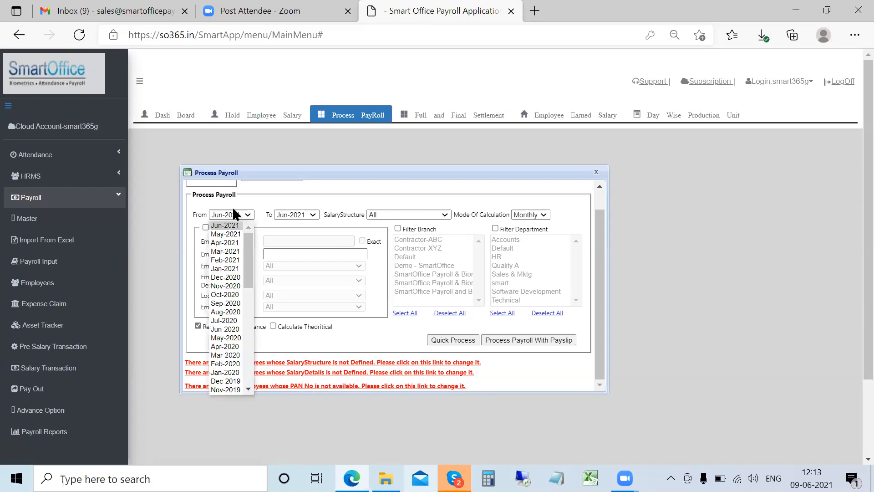
pyautogui.click(228, 243)
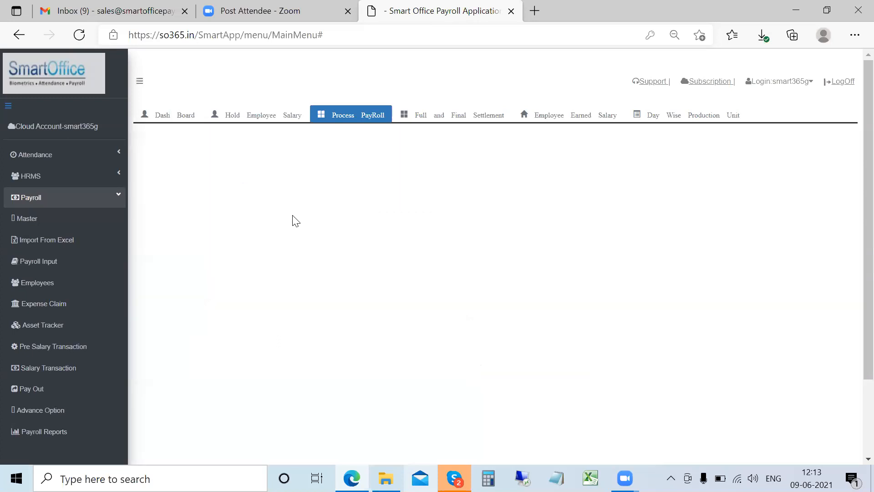
pyautogui.click(297, 247)
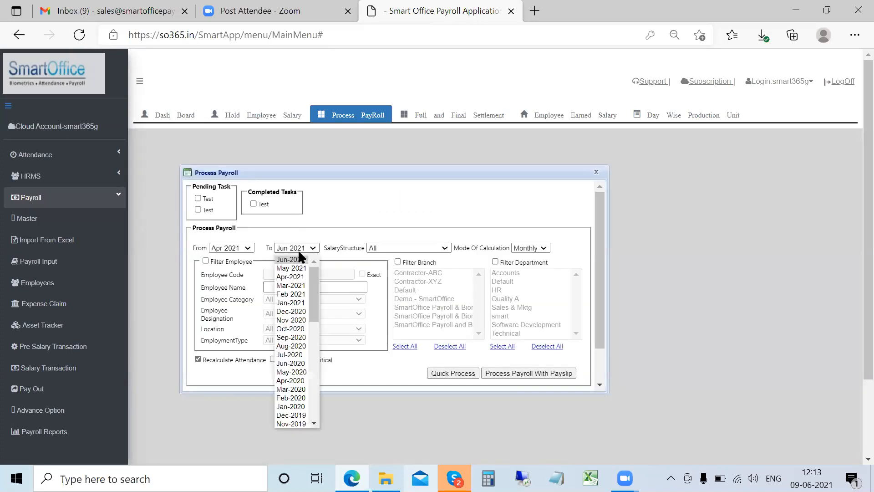
pyautogui.click(295, 279)
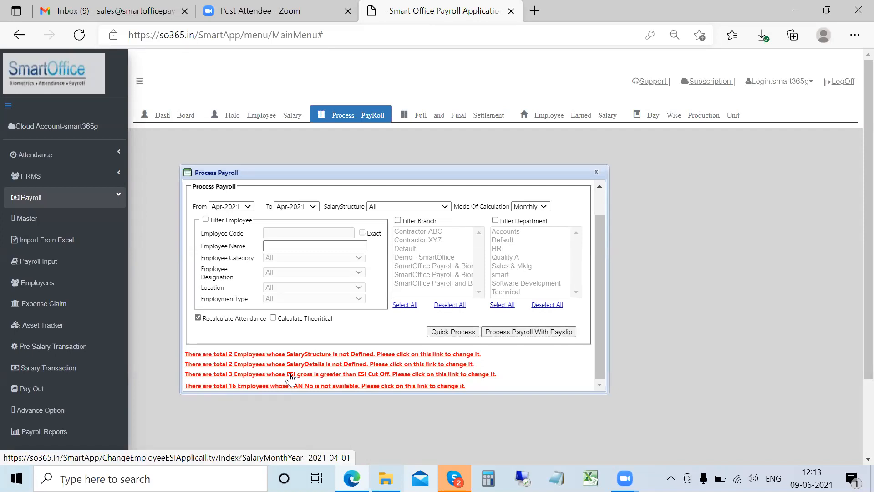
pyautogui.scroll(-2, 289, 378)
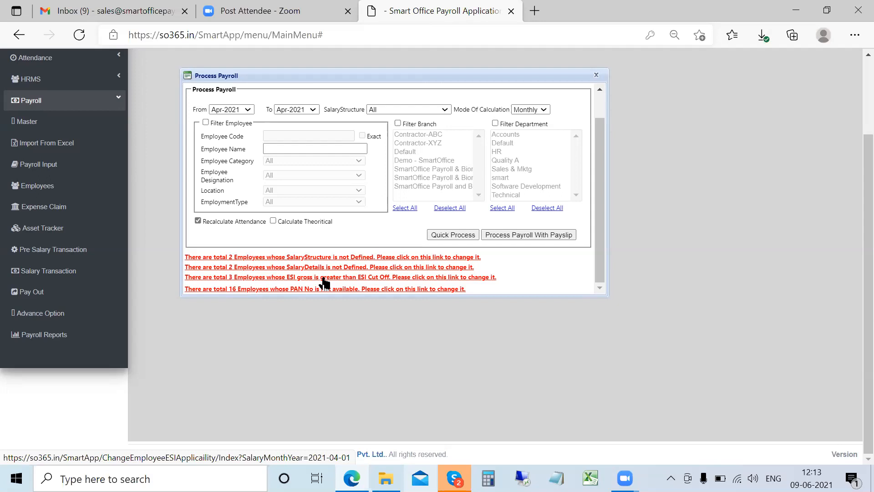
pyautogui.scroll(1, 324, 282)
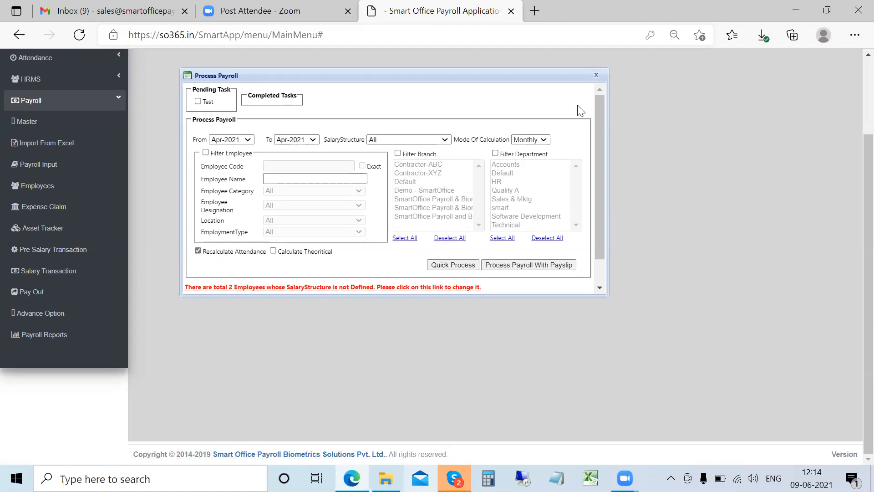
pyautogui.scroll(2, 559, 190)
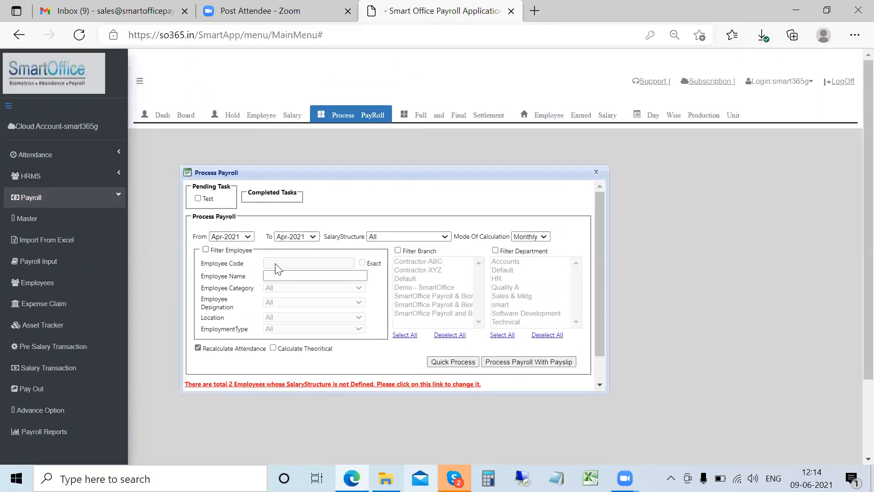
# Step: Check the mode of calculation options and employee warnings in the Process Payroll form, and close the form
pyautogui.scroll(-1, 279, 269)
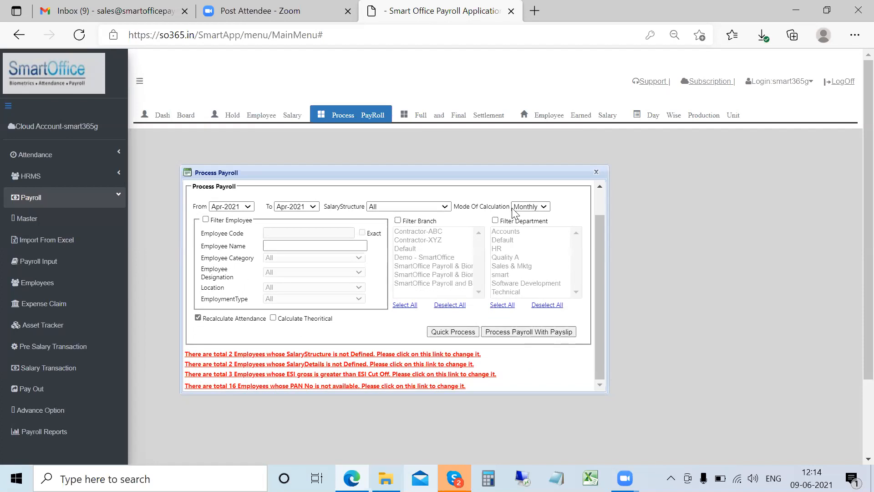
pyautogui.click(545, 207)
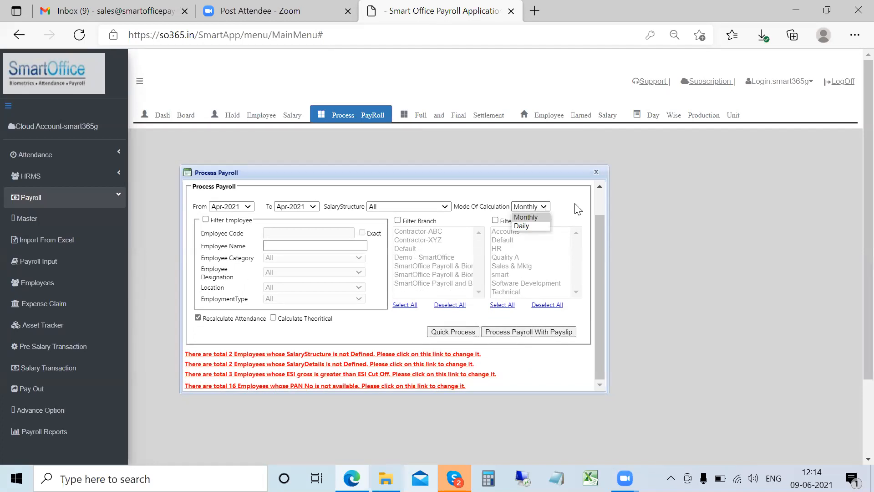
pyautogui.click(586, 204)
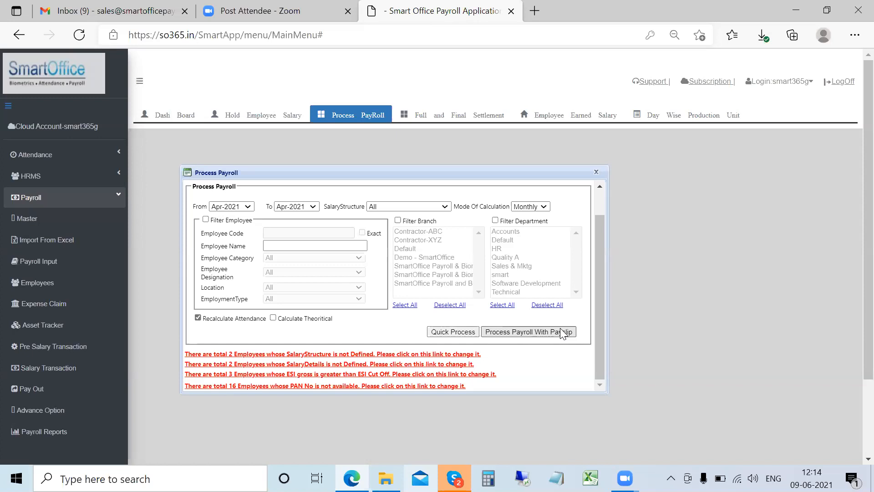
pyautogui.click(597, 171)
# Step: Show the Employee Earned Salary details for May-2021, check the salary structure choices and go through the employee list
pyautogui.click(580, 118)
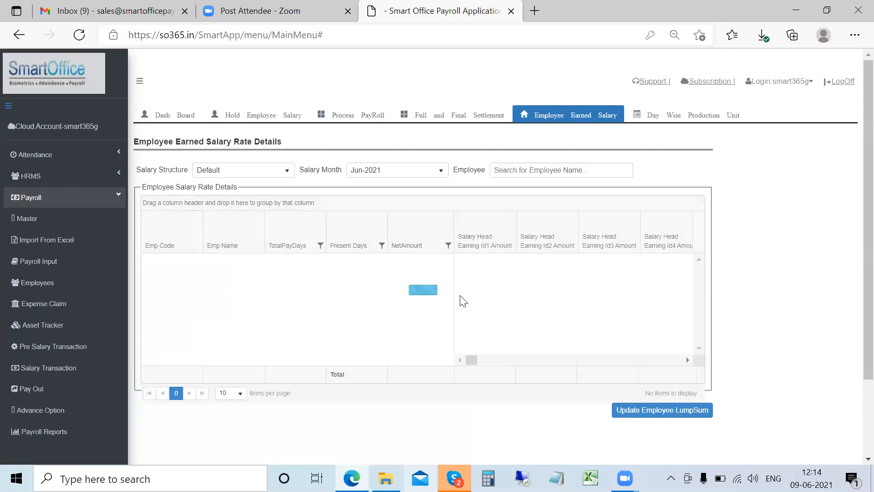
pyautogui.click(377, 170)
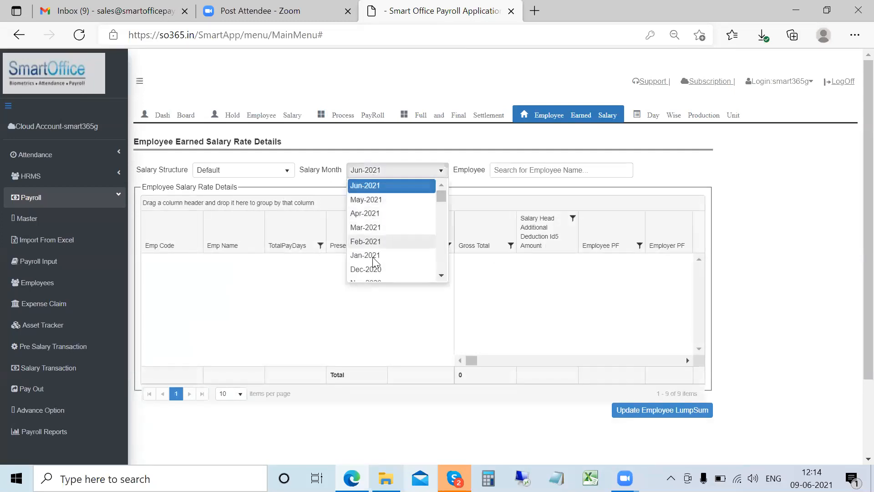
pyautogui.click(246, 175)
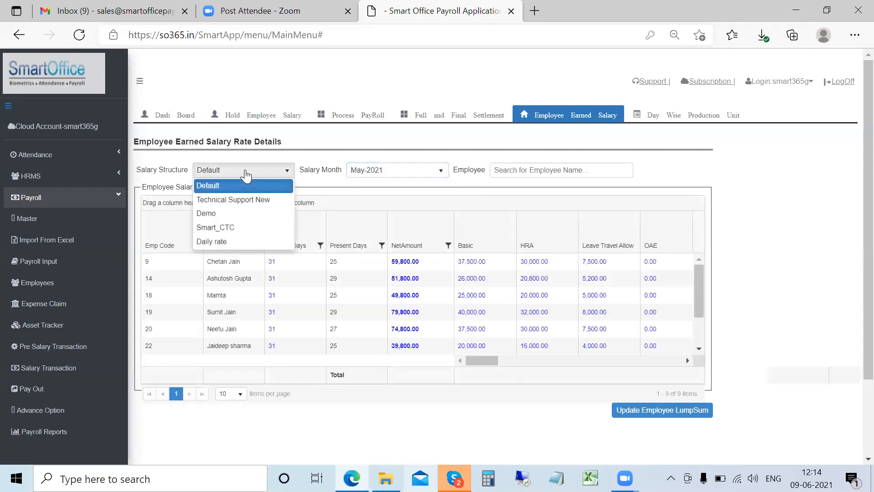
pyautogui.click(358, 137)
pyautogui.scroll(-2, 363, 297)
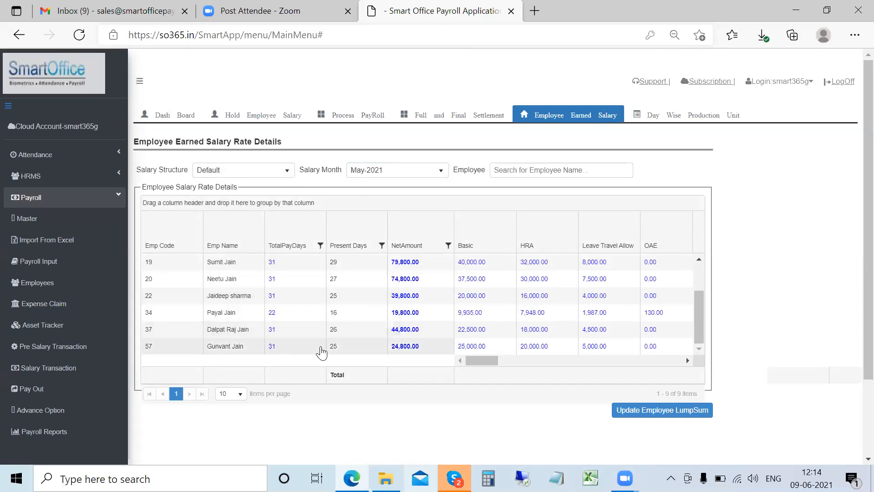
# Step: View the earned salary details of the last listed employee, reviewing the earnings, gross total and deductions
pyautogui.doubleClick(362, 351)
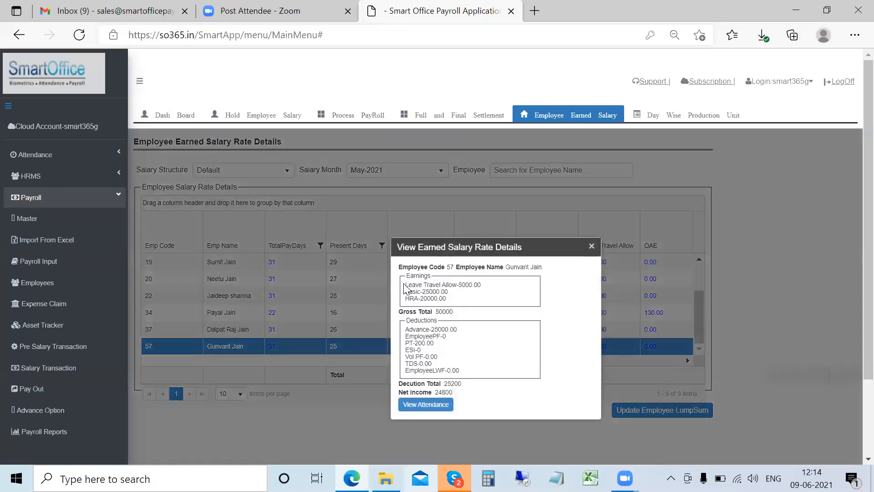
pyautogui.moveTo(404, 284); pyautogui.dragTo(447, 300)
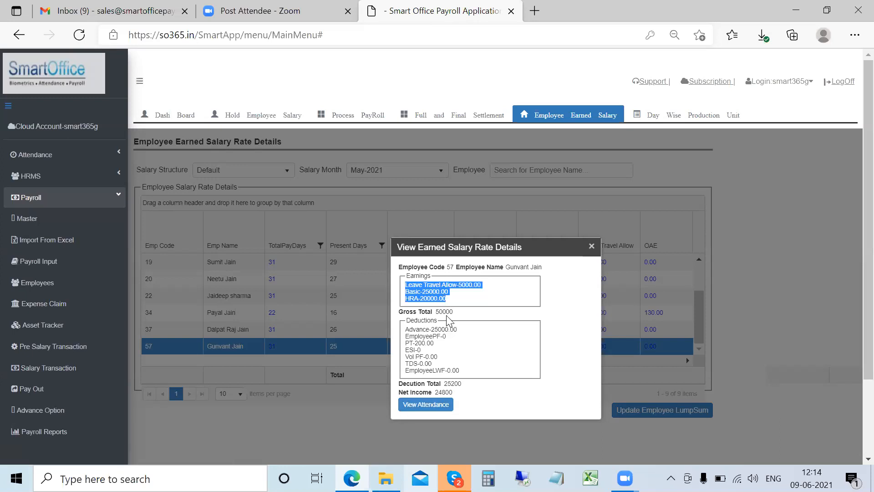
pyautogui.click(445, 310)
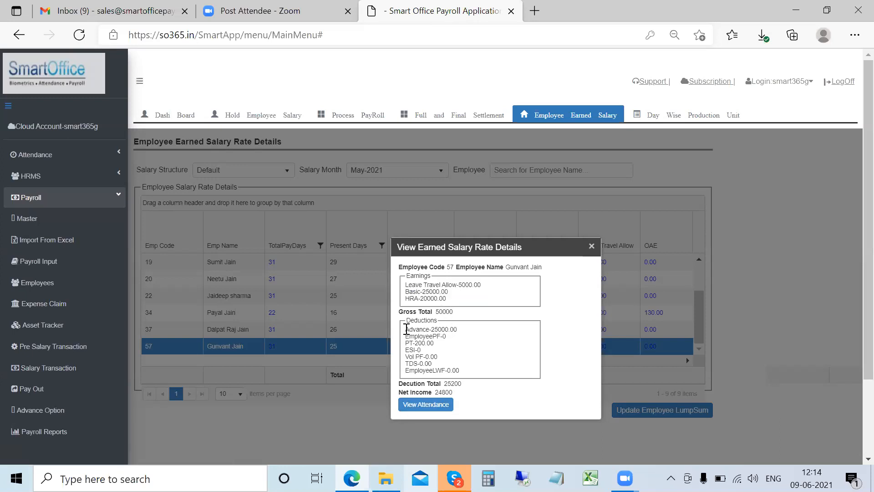
pyautogui.moveTo(404, 327); pyautogui.dragTo(466, 372)
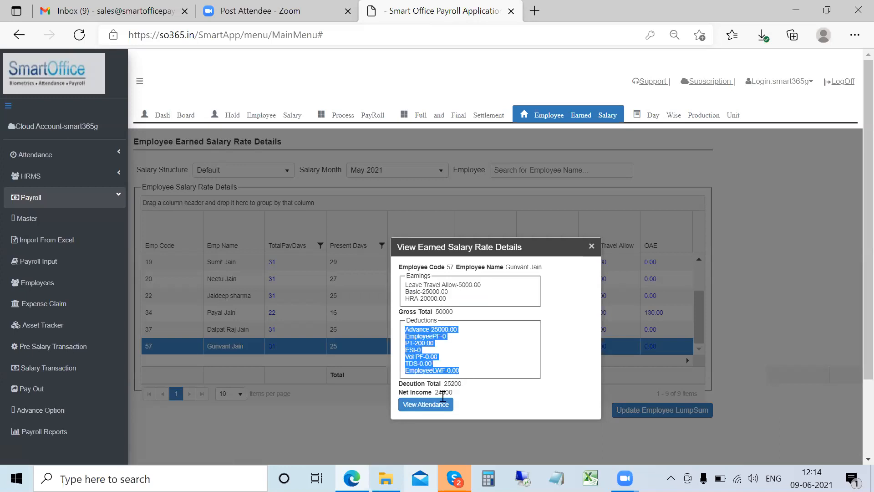
# Step: View the same employee's May-2021 attendance details full-screen, go through the first three pages and close the attendance window
pyautogui.click(425, 404)
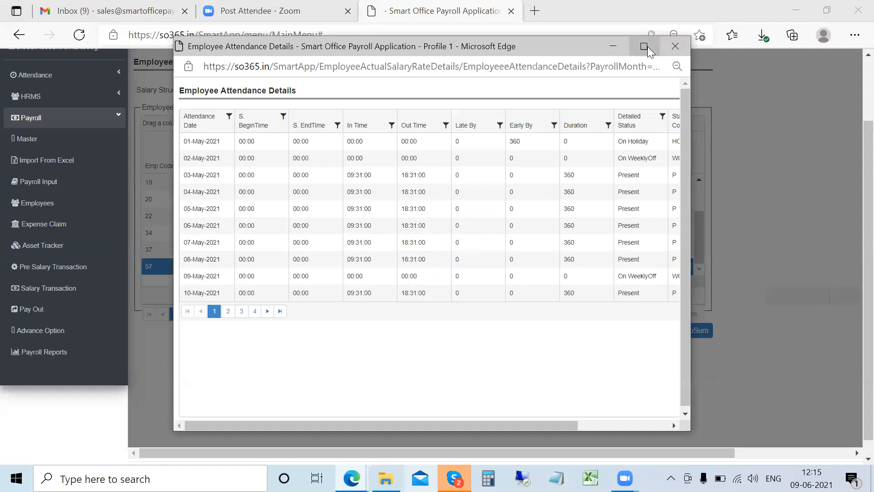
pyautogui.click(646, 46)
pyautogui.click(852, 13)
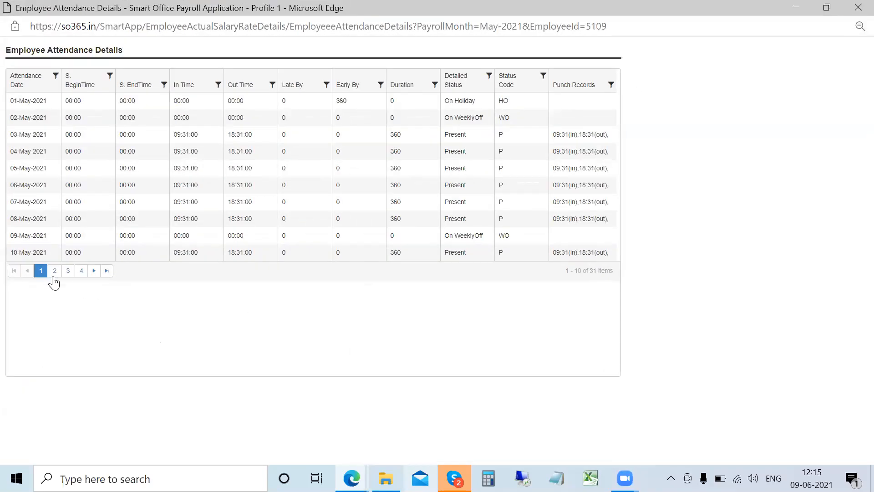
pyautogui.click(53, 271)
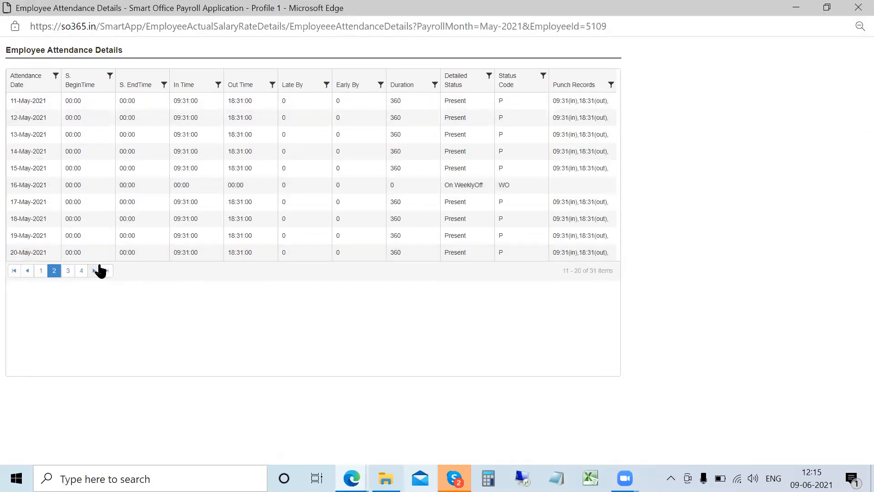
pyautogui.click(67, 275)
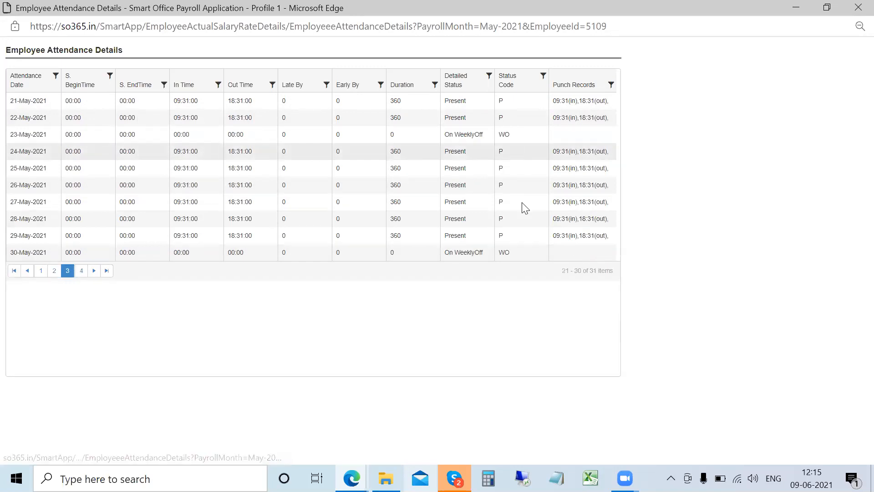
pyautogui.click(854, 13)
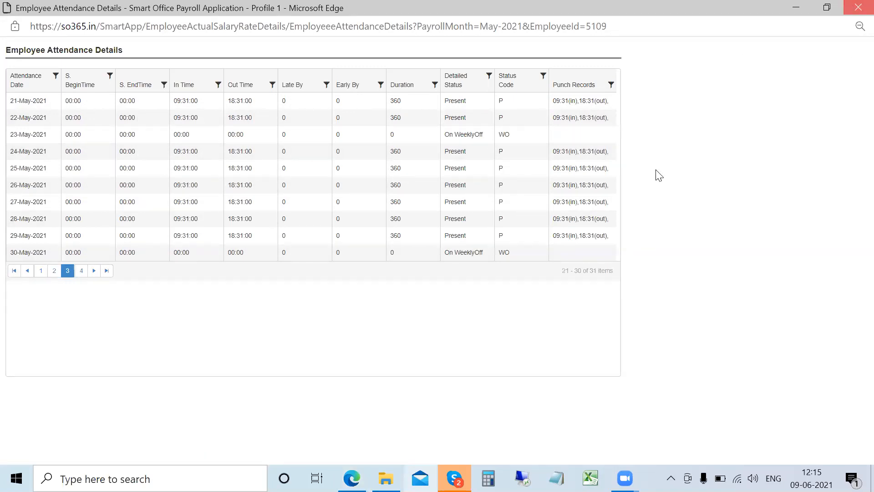
# Step: Close the earned salary details and look through the May-2021 list again, selecting the last employee's row
pyautogui.click(590, 167)
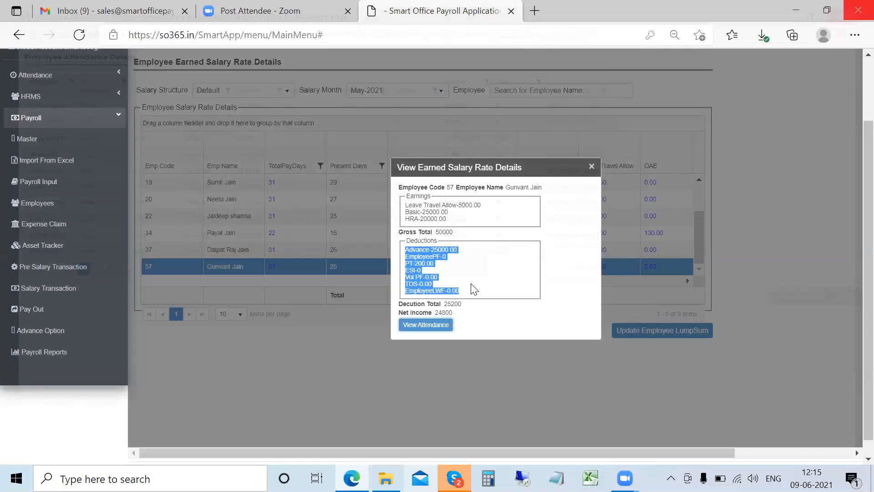
pyautogui.moveTo(472, 281); pyautogui.dragTo(489, 282)
pyautogui.moveTo(510, 282); pyautogui.dragTo(418, 283)
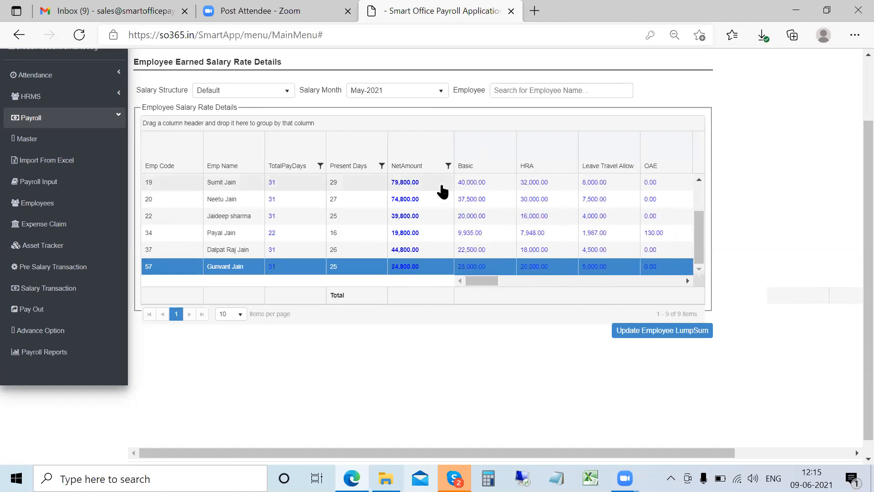
pyautogui.scroll(5, 441, 189)
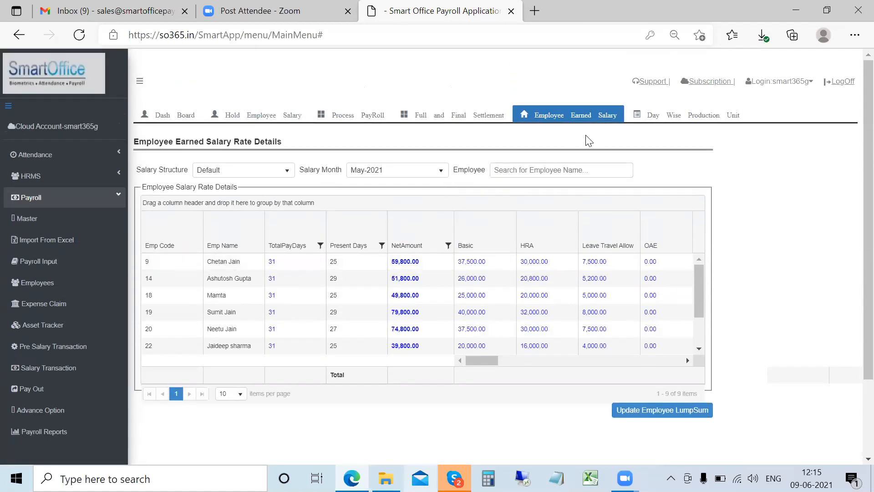
pyautogui.scroll(-2, 317, 350)
pyautogui.click(317, 351)
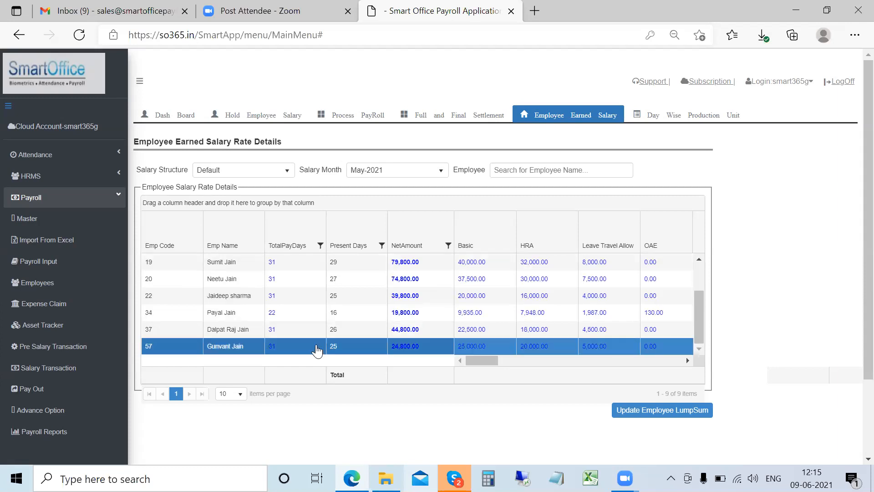
# Step: Open the last employee's record in Full and Final Settlement and review the resignation and notice period details
pyautogui.click(458, 115)
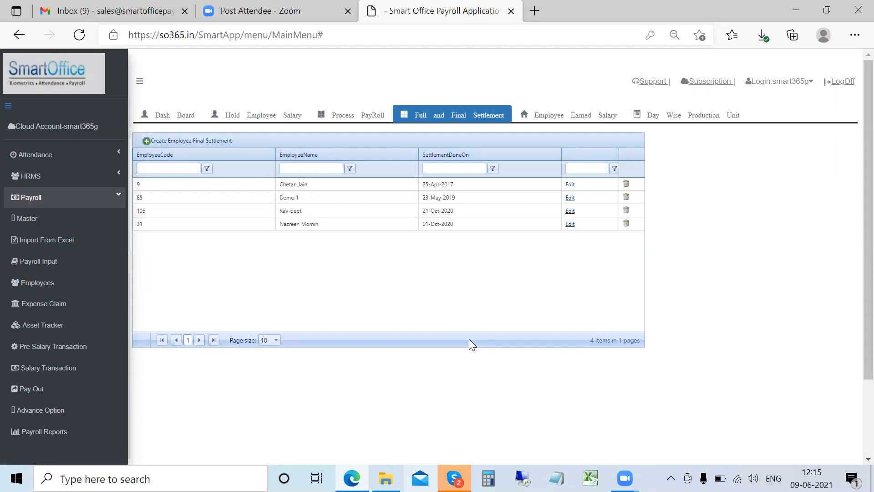
pyautogui.click(301, 221)
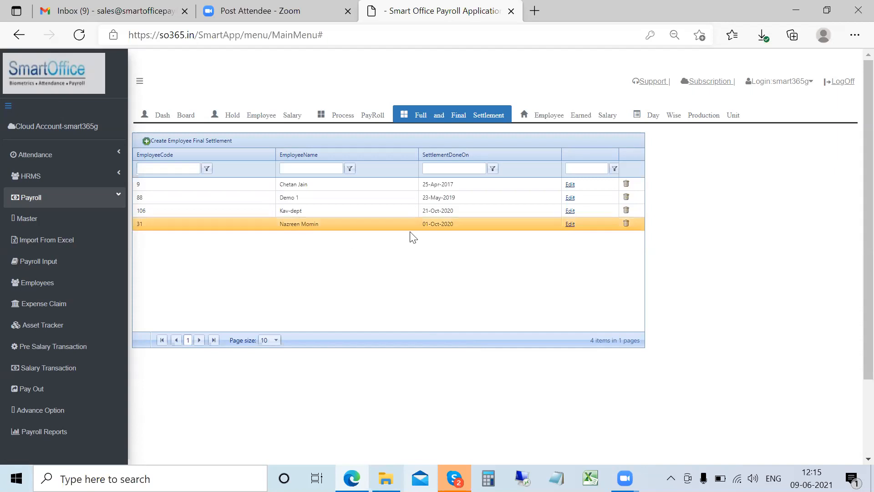
pyautogui.click(570, 224)
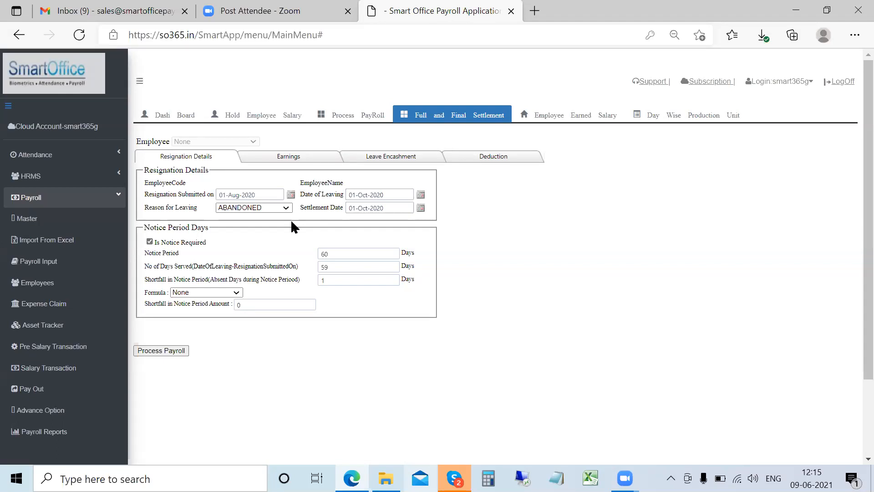
pyautogui.doubleClick(330, 253)
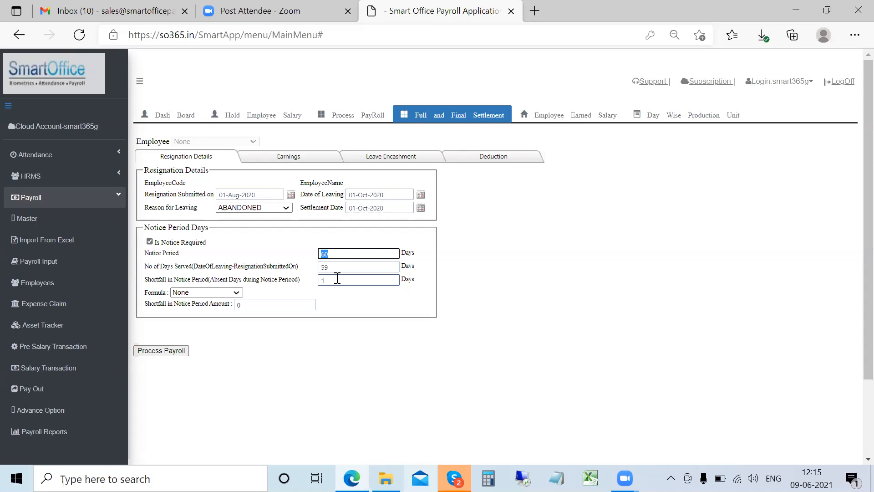
pyautogui.doubleClick(239, 304)
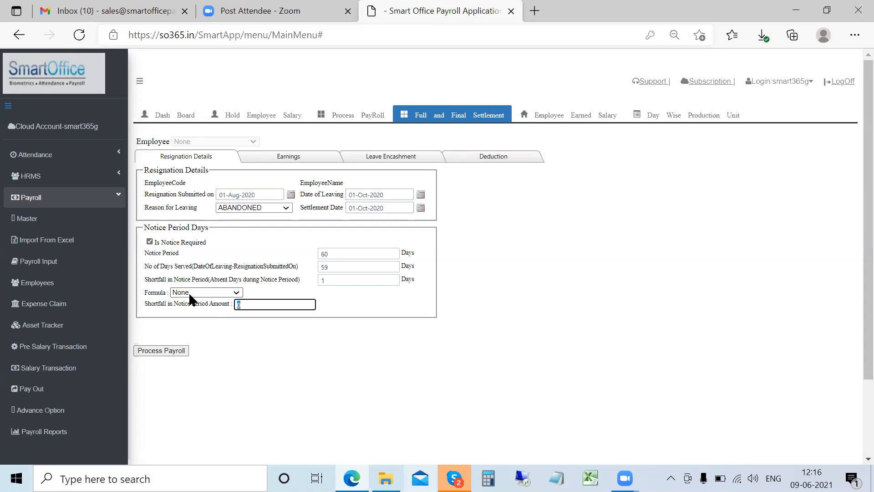
# Step: Review the earnings, leave encashment and deduction sections of the employee's final settlement
pyautogui.click(276, 158)
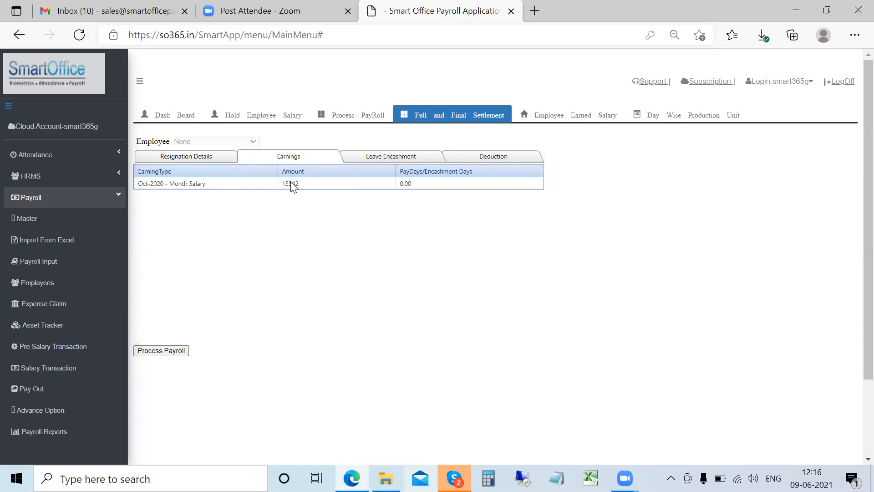
pyautogui.click(385, 160)
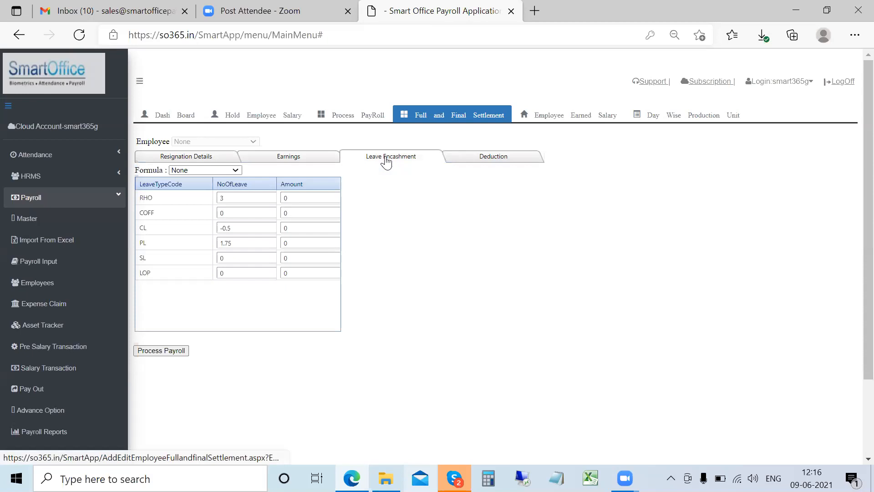
pyautogui.click(296, 160)
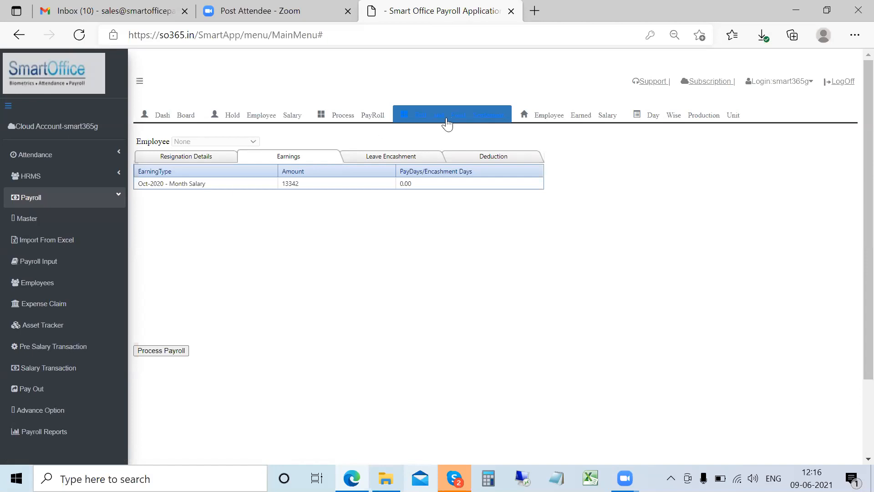
pyautogui.click(484, 158)
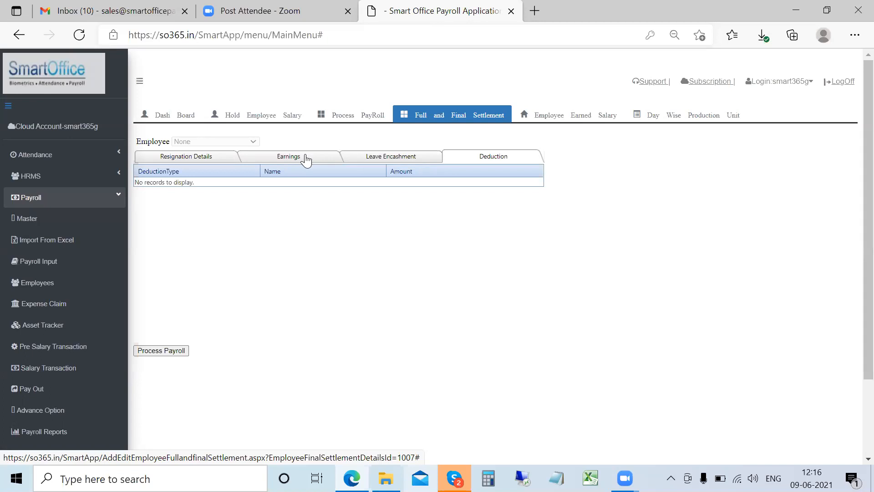
# Step: Open the Pay Out bank statement for Jun-2021 and set the bank to HDFC Bank
pyautogui.click(39, 389)
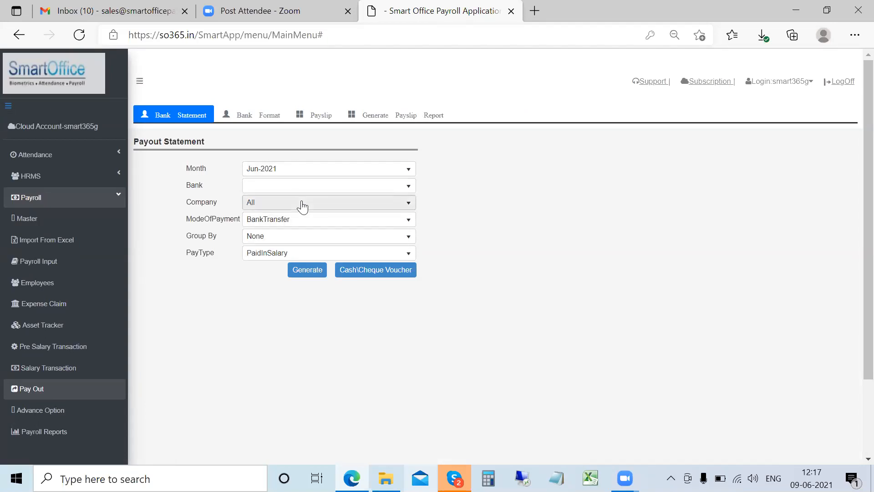
pyautogui.click(308, 186)
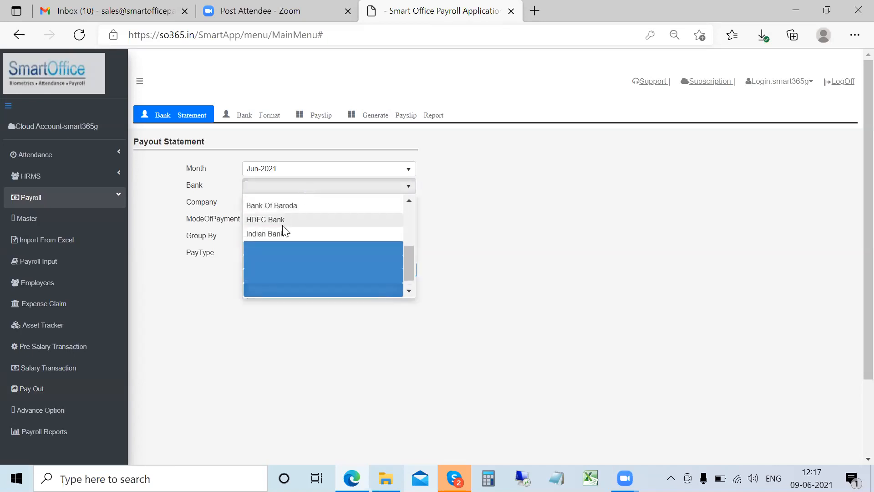
pyautogui.scroll(3, 390, 255)
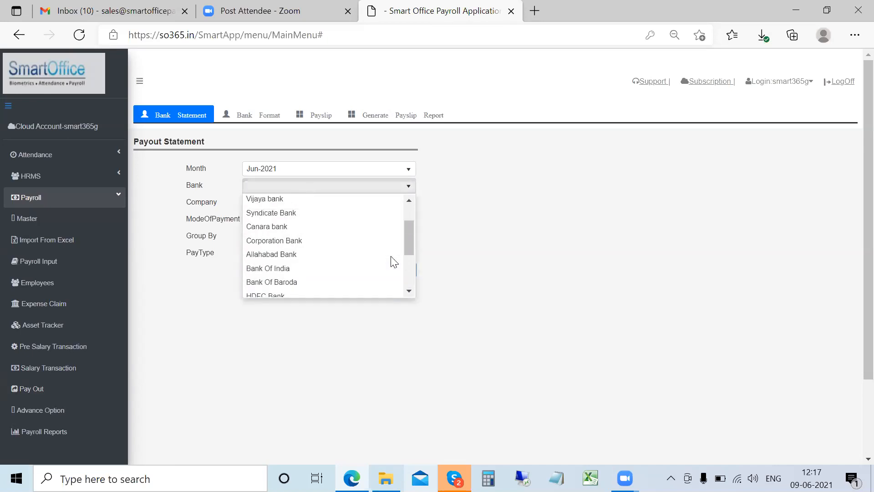
pyautogui.click(510, 208)
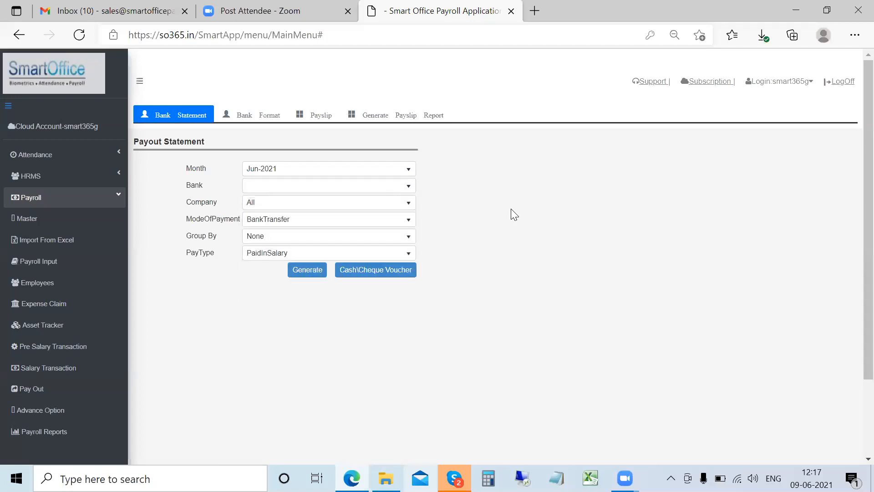
pyautogui.click(395, 185)
pyautogui.click(313, 218)
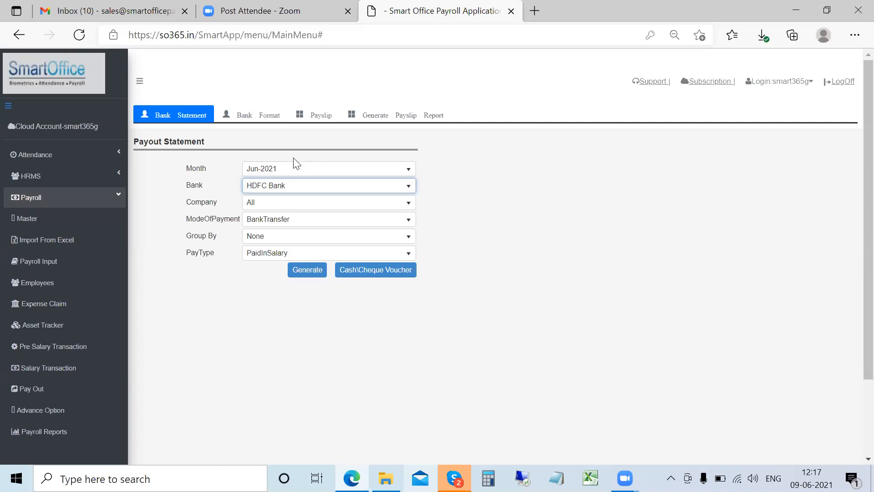
# Step: Check the pay type options available for the bank statement
pyautogui.click(272, 253)
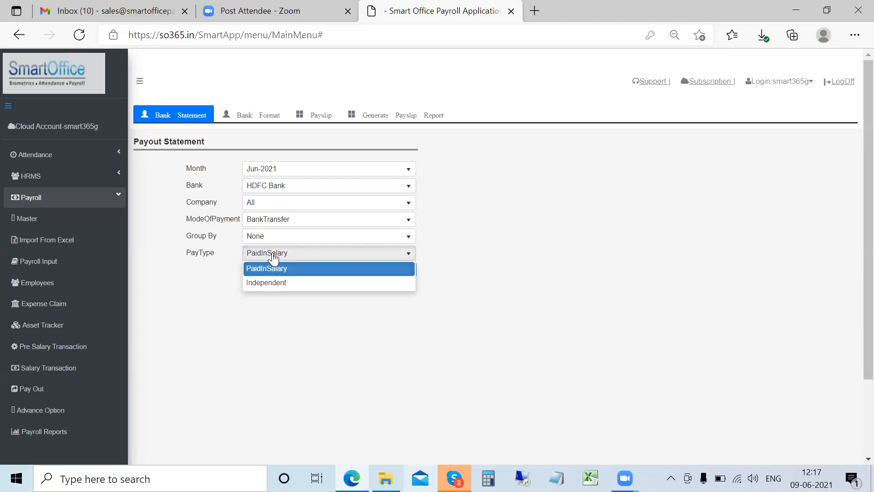
pyautogui.click(167, 297)
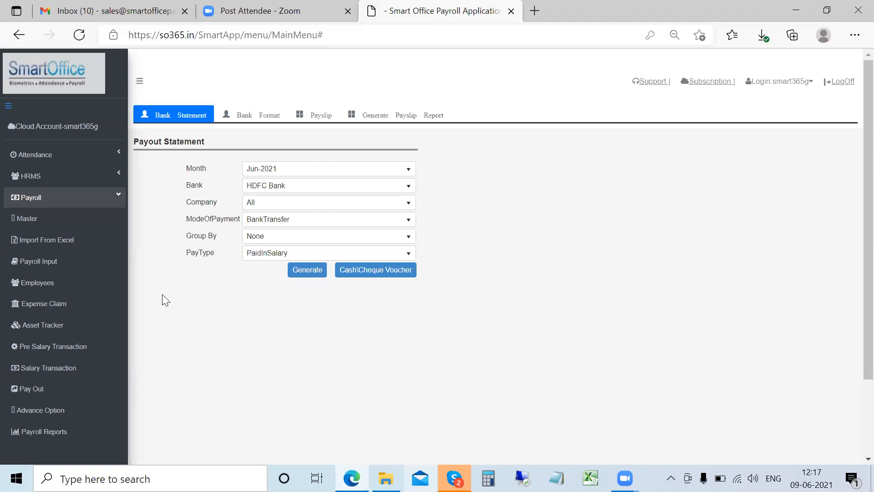
pyautogui.click(247, 259)
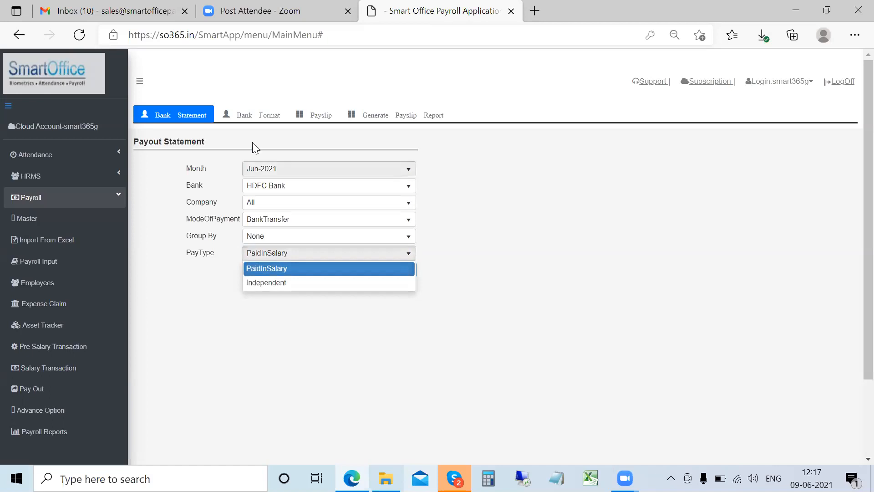
# Step: View the Bank Format page, then the Generate Payslip Report page and its available payslip types
pyautogui.click(258, 118)
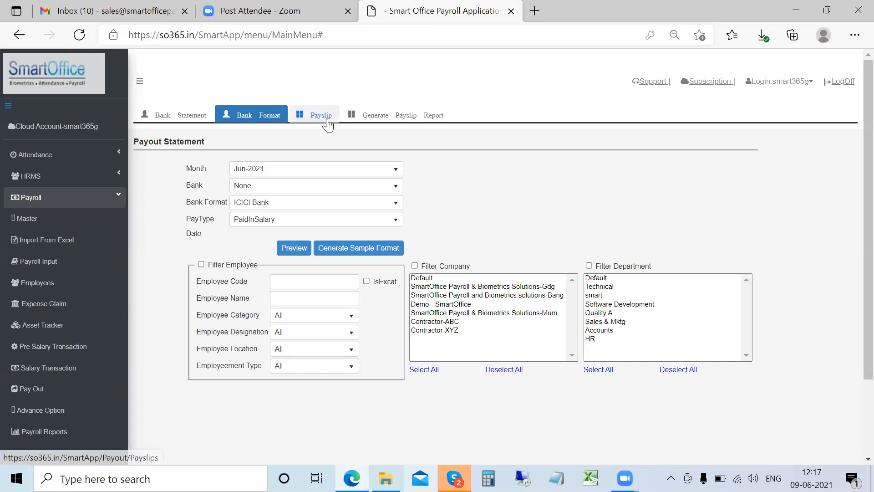
pyautogui.click(401, 121)
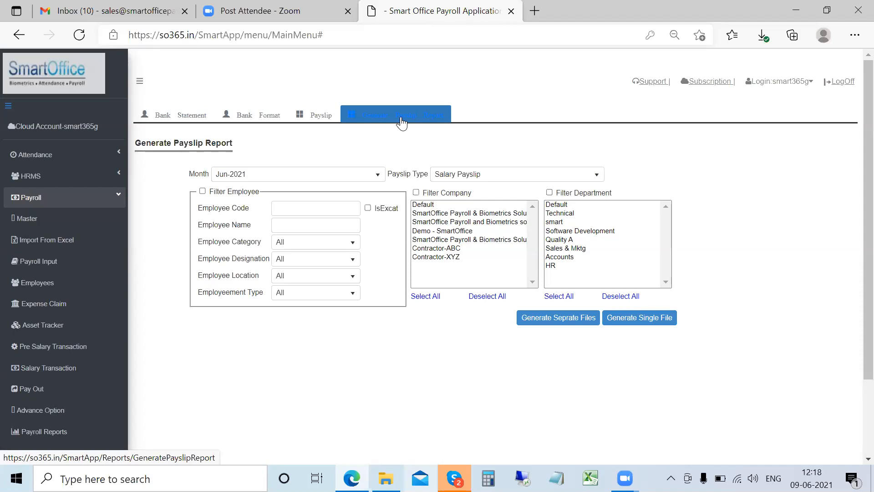
pyautogui.click(478, 177)
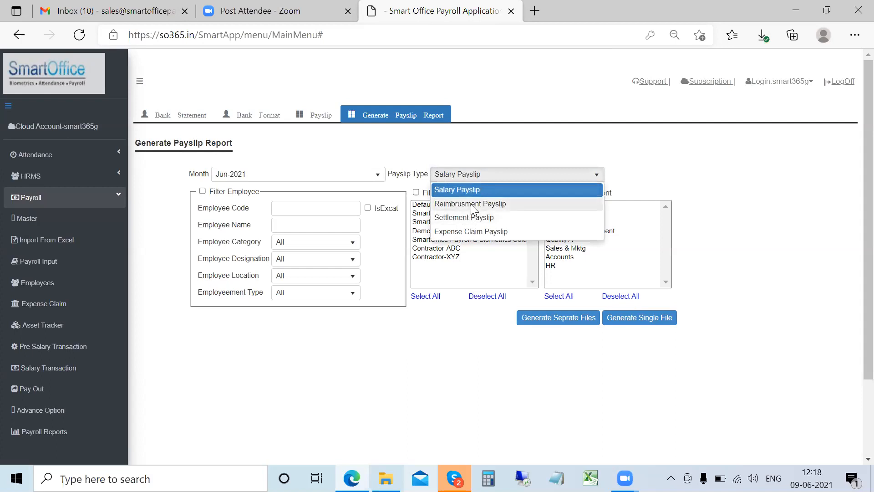
pyautogui.click(418, 339)
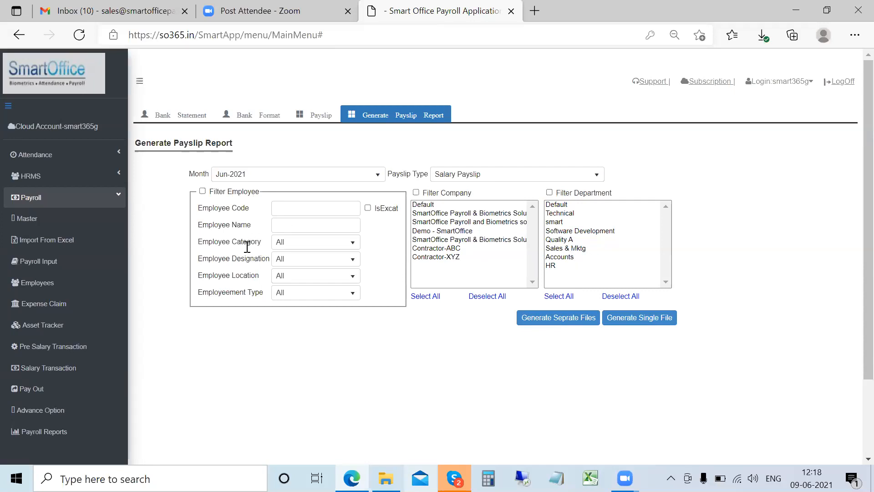
# Step: Open the payslip list and set the payroll month to May-2021
pyautogui.click(315, 116)
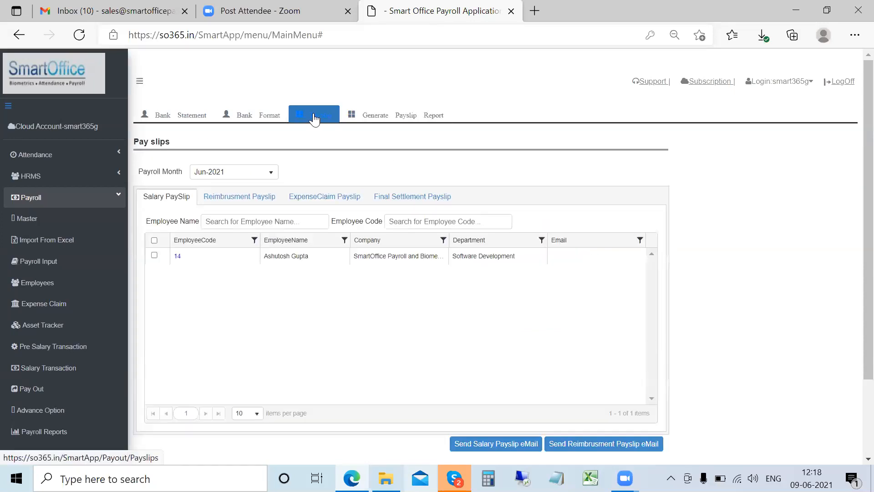
pyautogui.click(223, 175)
pyautogui.click(209, 201)
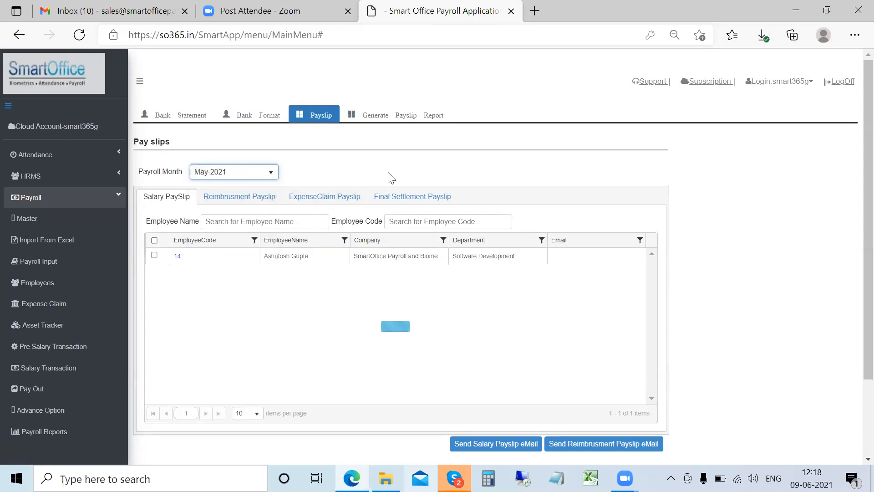
# Step: Generate separate Salary Payslip files for May-2021 from the payslip report page
pyautogui.click(390, 117)
pyautogui.click(283, 175)
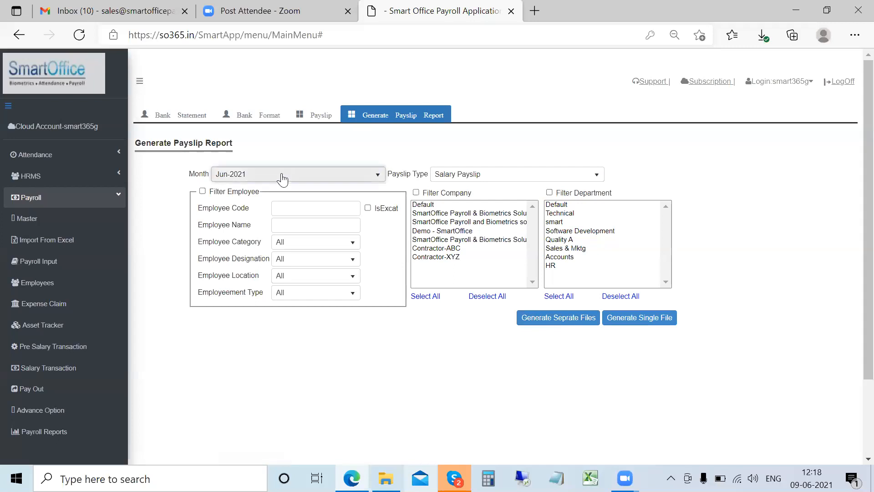
pyautogui.click(235, 205)
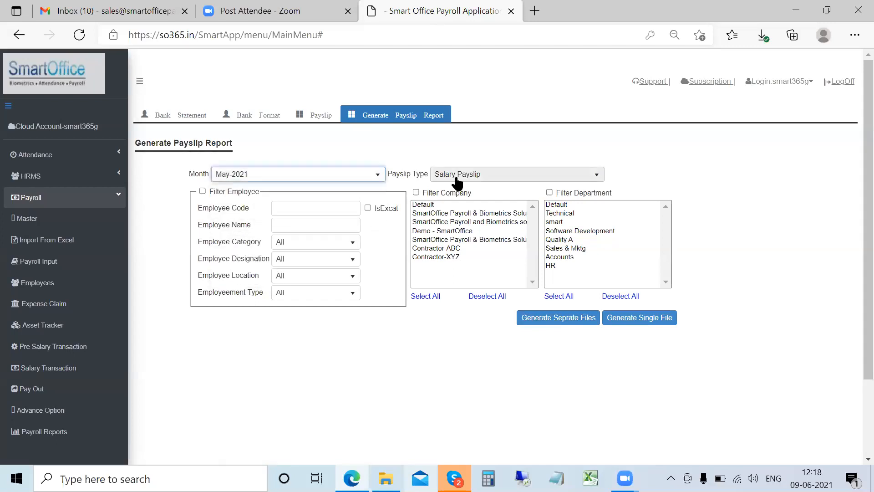
pyautogui.click(543, 320)
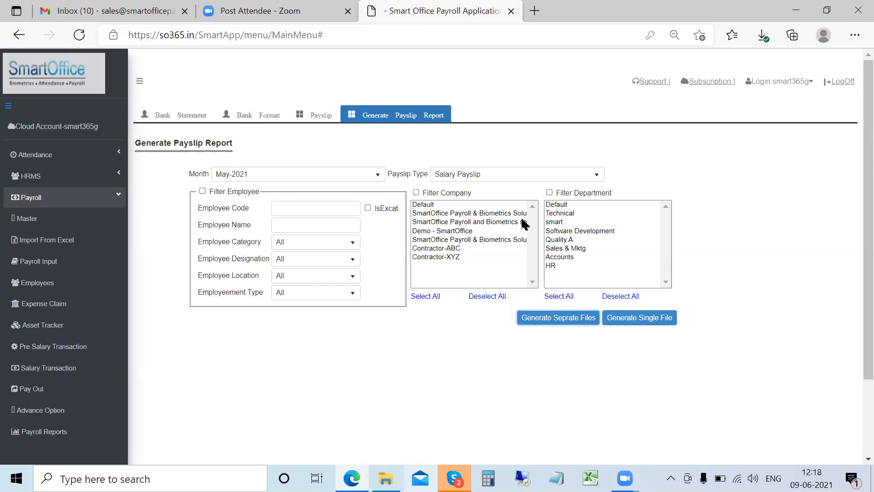
pyautogui.scroll(-3, 560, 344)
pyautogui.scroll(3, 558, 273)
pyautogui.click(564, 318)
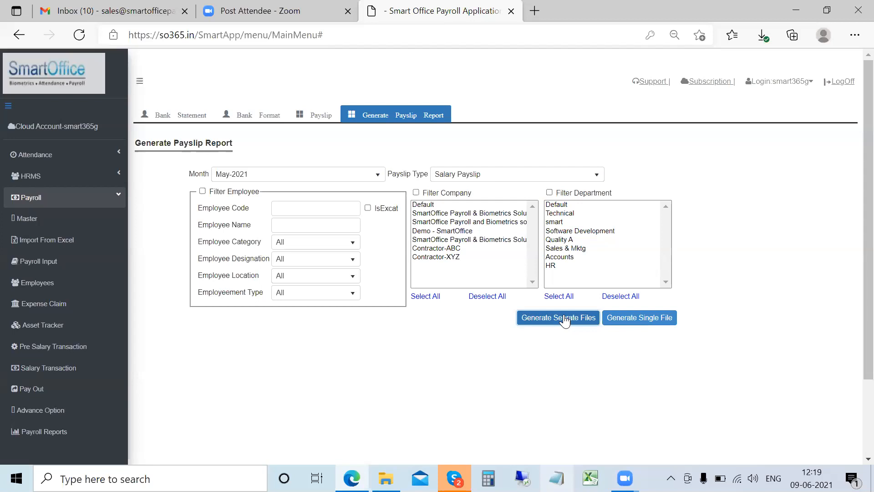
# Step: Switch the payslip type to Reimbrusment Payslip and back to Salary Payslip, and generate the separate files again
pyautogui.click(494, 173)
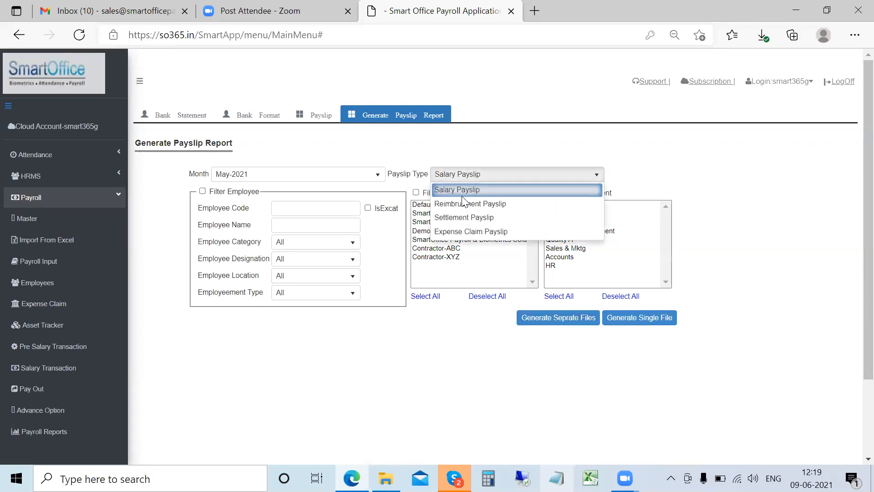
pyautogui.click(463, 203)
pyautogui.click(464, 175)
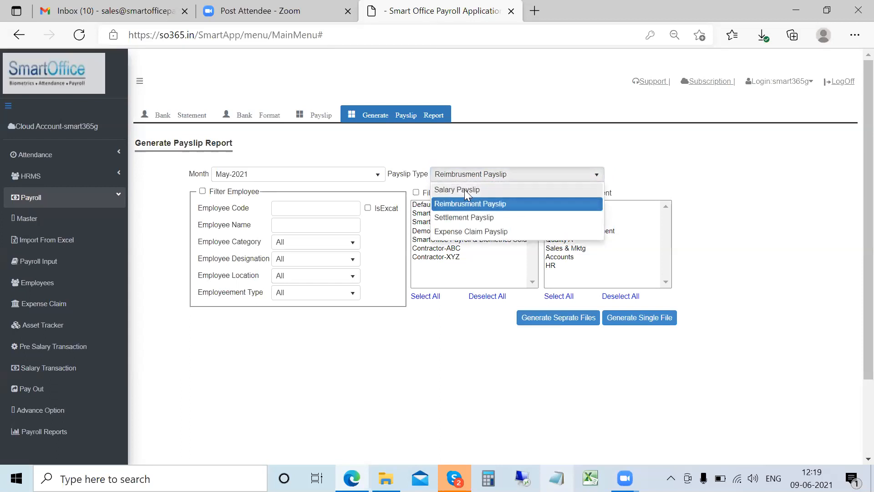
pyautogui.click(465, 190)
pyautogui.click(538, 321)
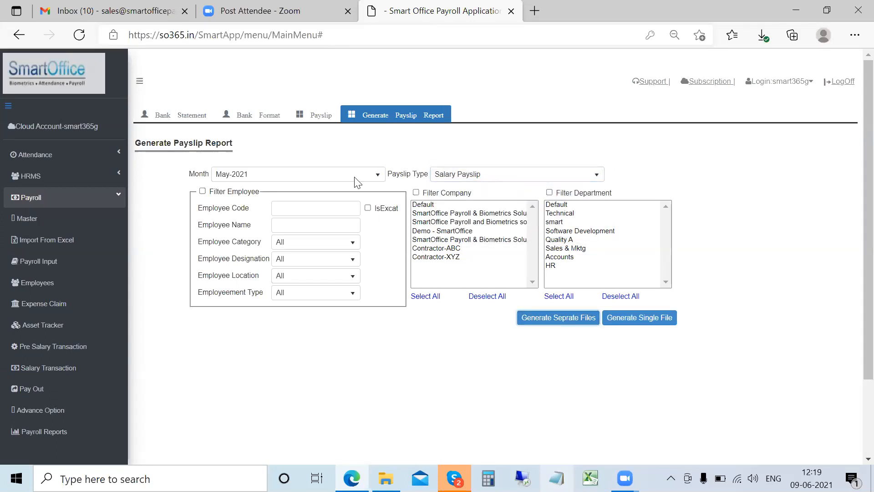
# Step: Try to switch from the payslip report page to the payslip list
pyautogui.click(317, 118)
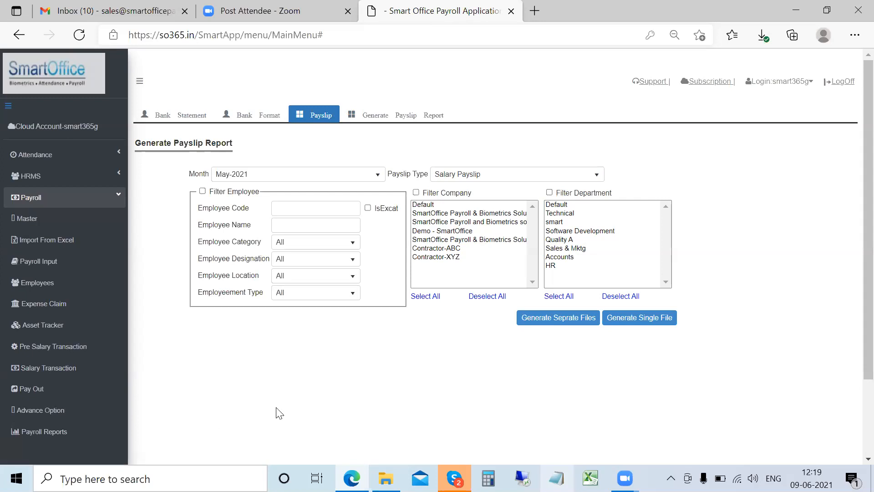
pyautogui.click(396, 119)
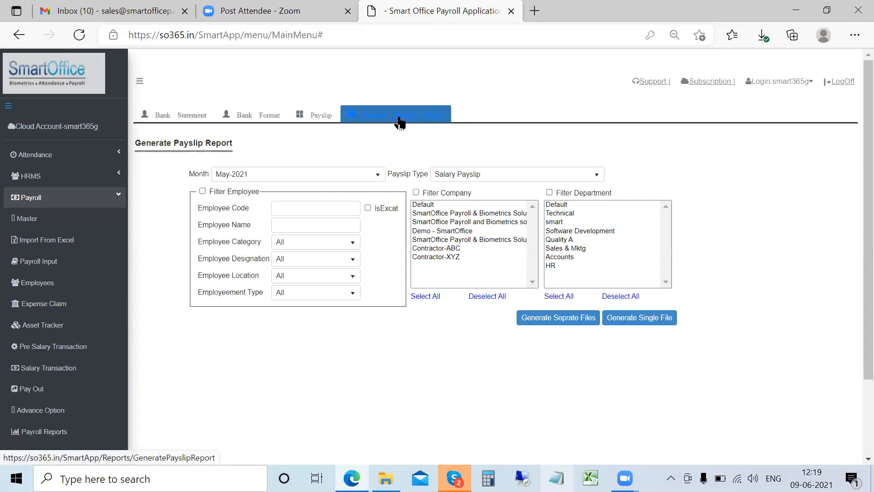
pyautogui.click(312, 123)
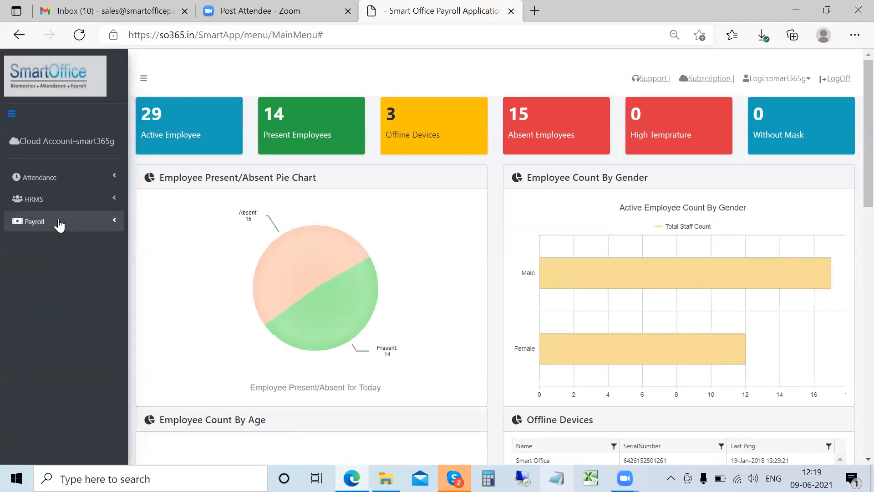
# Step: Reopen Pay Out under Payroll and bring up the May-2021 salary payslip list
pyautogui.click(59, 224)
pyautogui.scroll(-4, 64, 376)
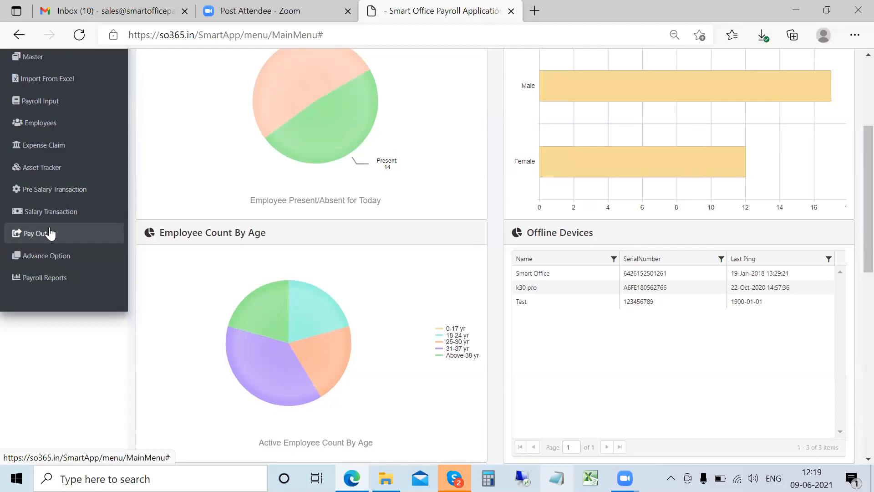
pyautogui.scroll(4, 334, 169)
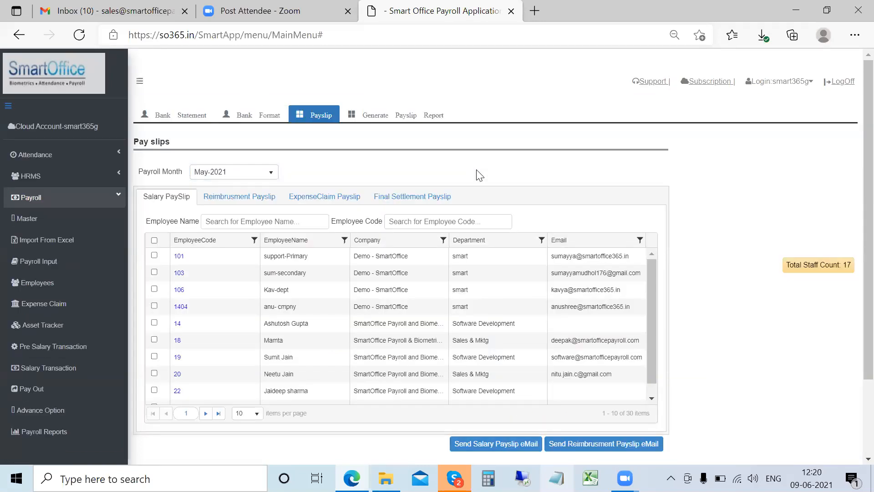
# Step: Show 20 items per page in the salary payslip list and look through the employees
pyautogui.scroll(-1, 209, 285)
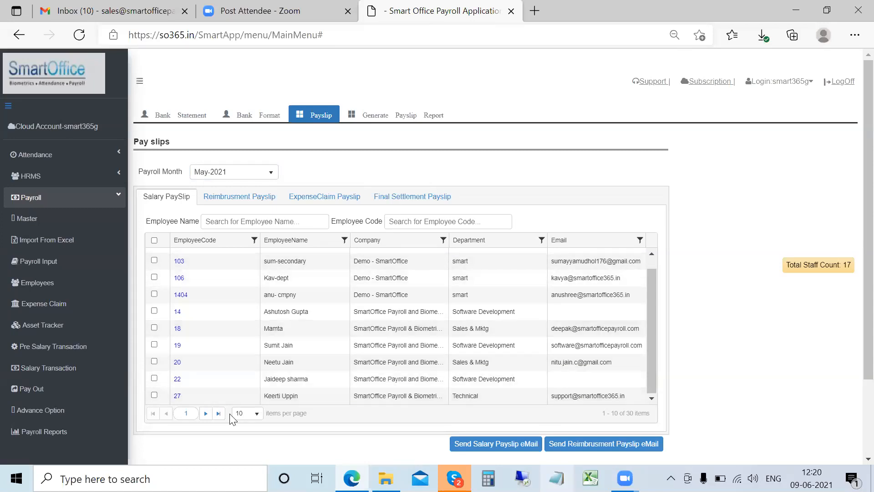
pyautogui.click(247, 415)
pyautogui.click(241, 450)
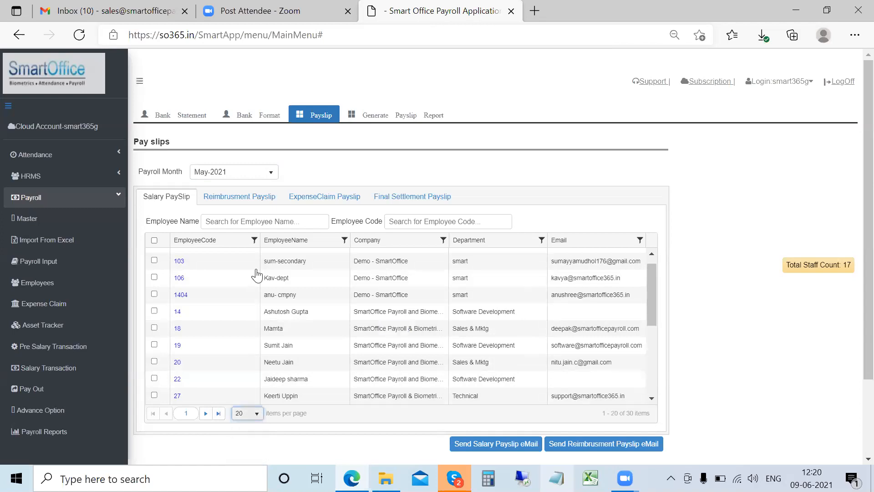
pyautogui.scroll(-5, 255, 273)
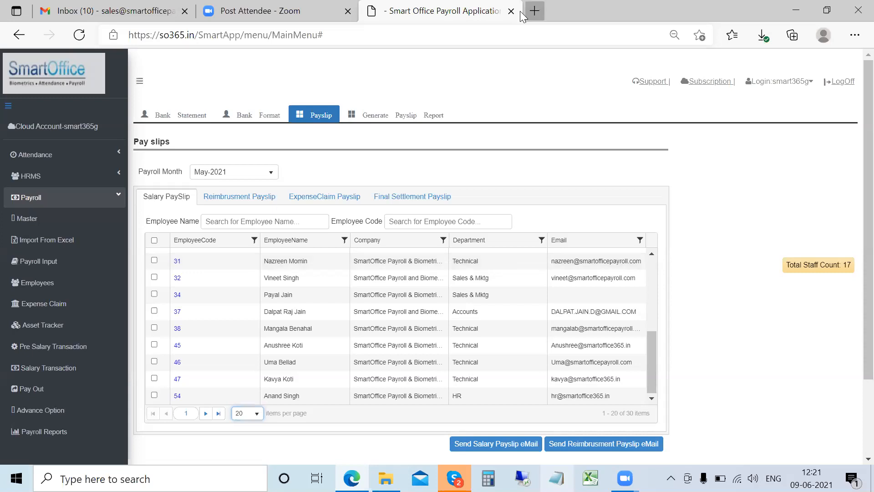
# Step: Open the Employee Self Service site so365.in/SmartApp_ESS in a new browser tab and sign in
pyautogui.click(534, 11)
pyautogui.click(225, 59)
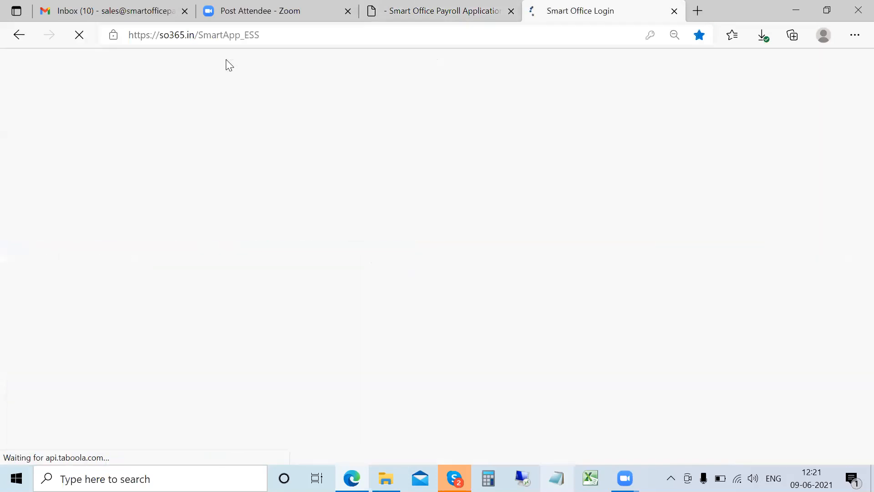
pyautogui.click(483, 188)
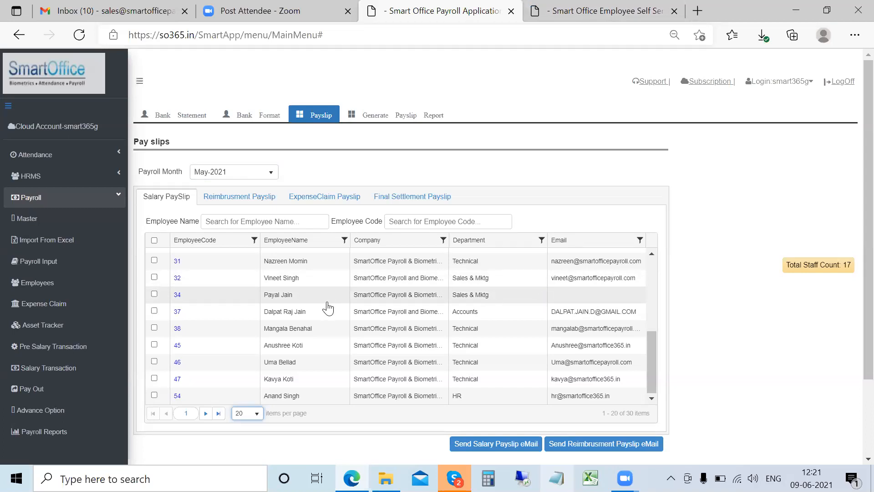
# Step: Select the first two visible employees in the May-2021 salary payslip list and locate the salary payslip email option
pyautogui.click(154, 260)
pyautogui.click(154, 277)
pyautogui.scroll(-3, 493, 353)
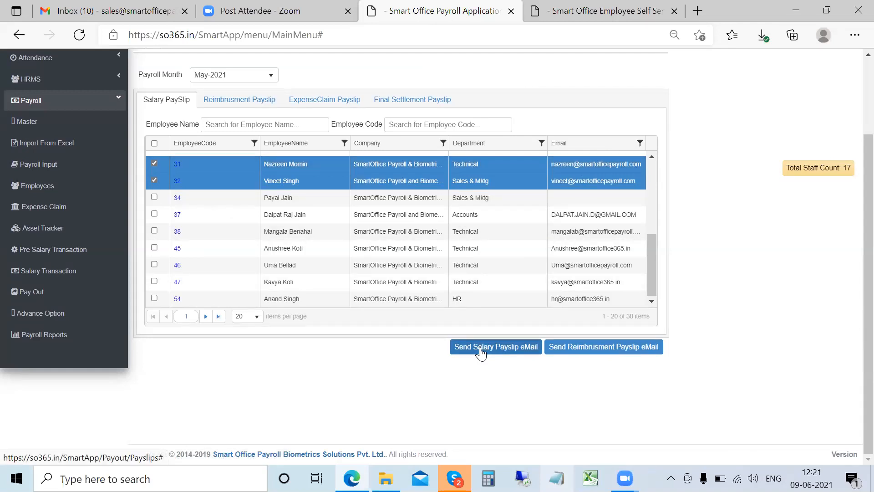
pyautogui.scroll(3, 480, 353)
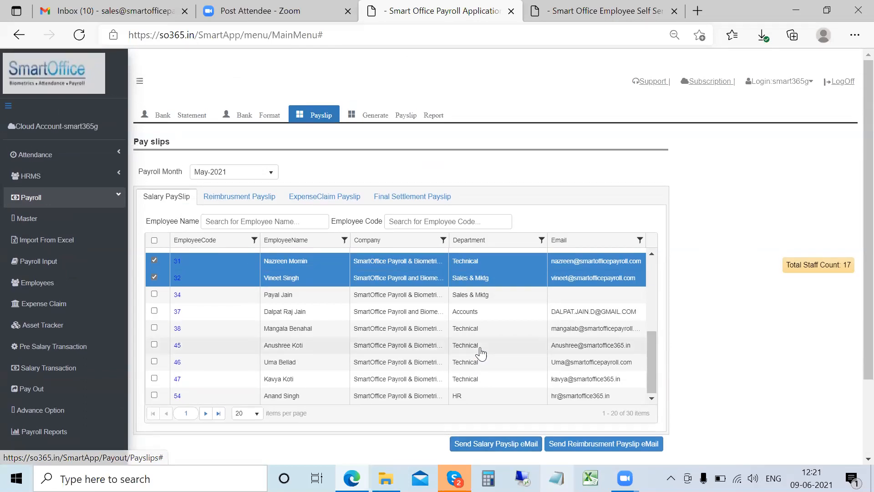
# Step: View the reimbursement and expense claim payslip lists for May-2021, and return to the salary payslips
pyautogui.click(230, 207)
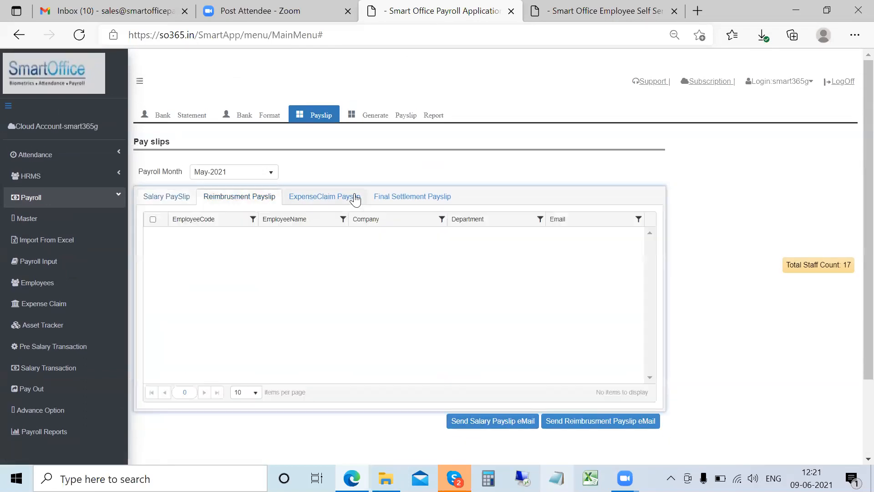
pyautogui.click(325, 197)
pyautogui.click(154, 197)
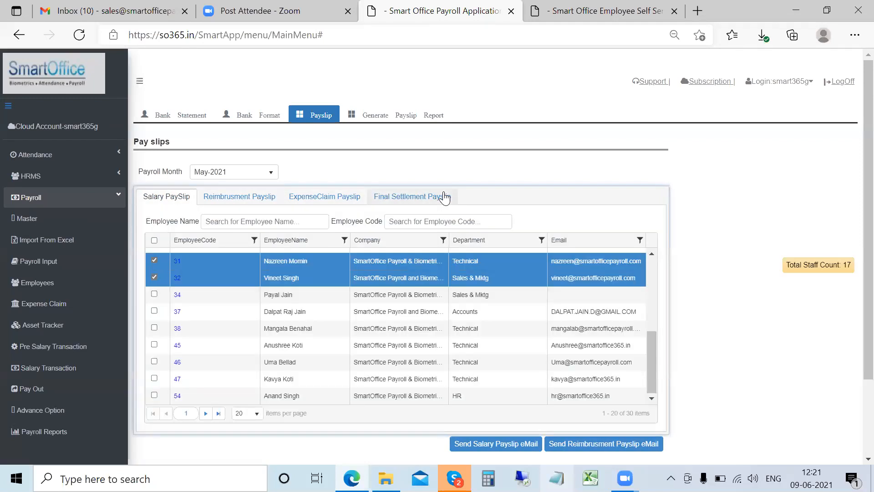
# Step: Open the employee advances under Pre Salary Transaction and view the interest rate, lump sum and installment fields for allotting an advance
pyautogui.scroll(-2, 444, 197)
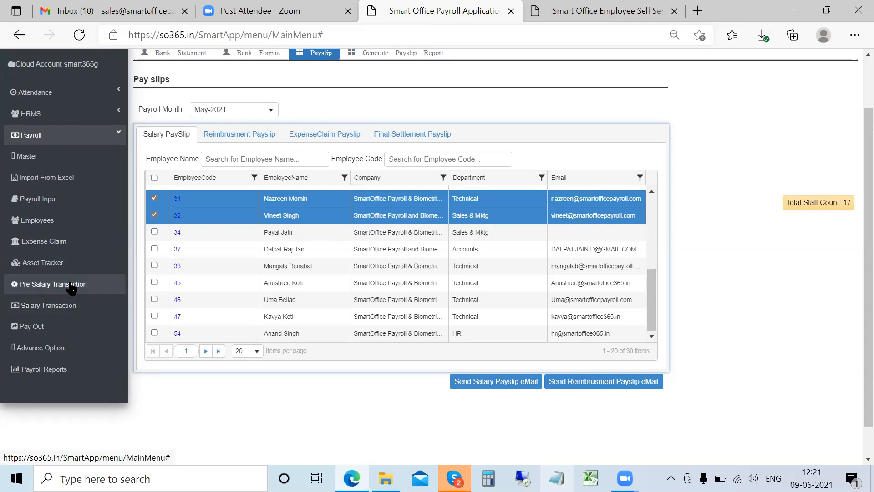
pyautogui.scroll(2, 69, 284)
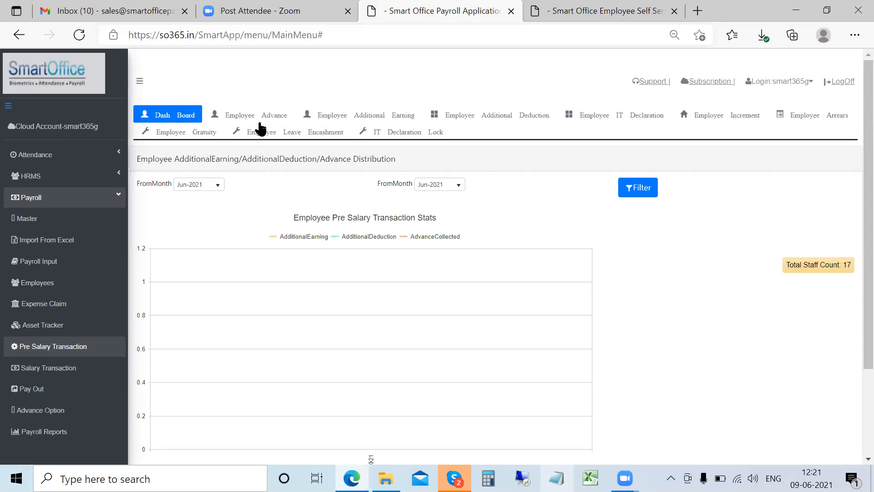
pyautogui.click(259, 121)
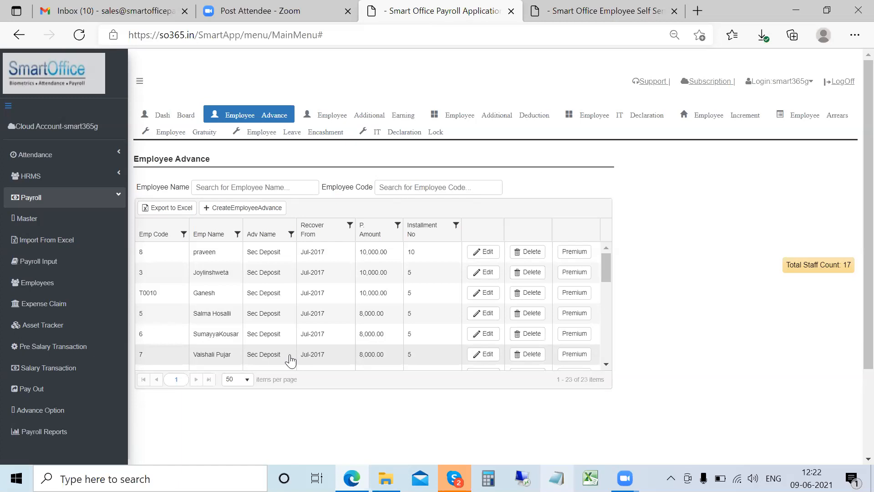
pyautogui.click(257, 208)
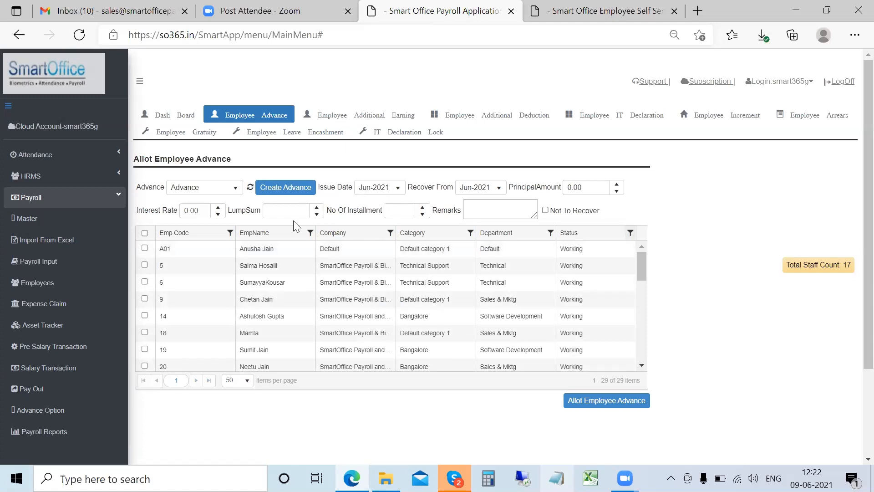
pyautogui.click(275, 210)
pyautogui.click(196, 210)
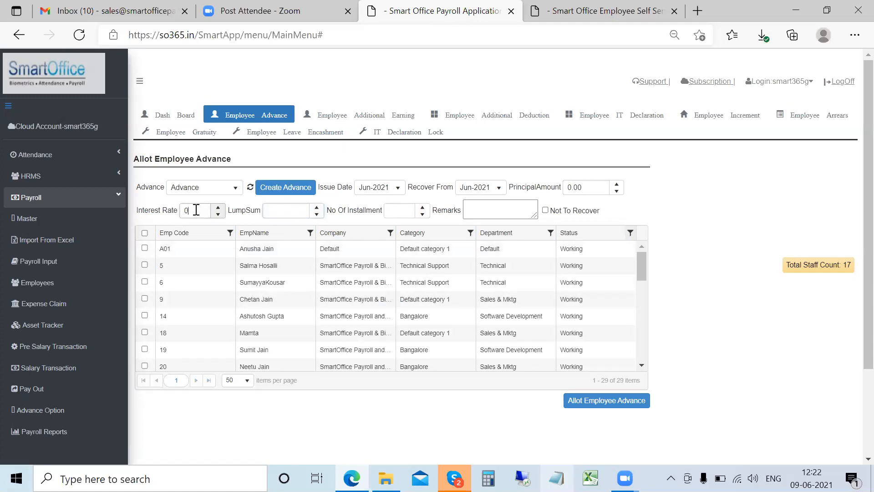
pyautogui.click(395, 211)
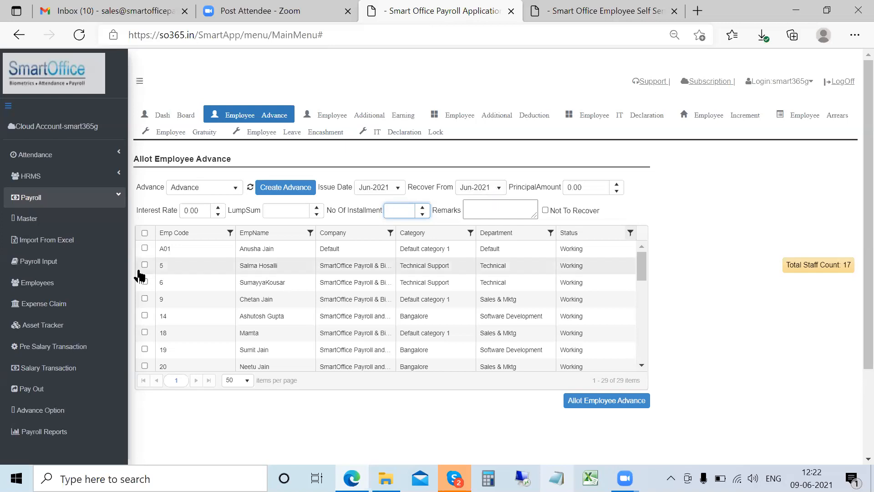
# Step: Open the monthly premiums of the 34,000 employee advance from the advance list and view the Jun-2021 premium's edit form without updating it
pyautogui.click(271, 115)
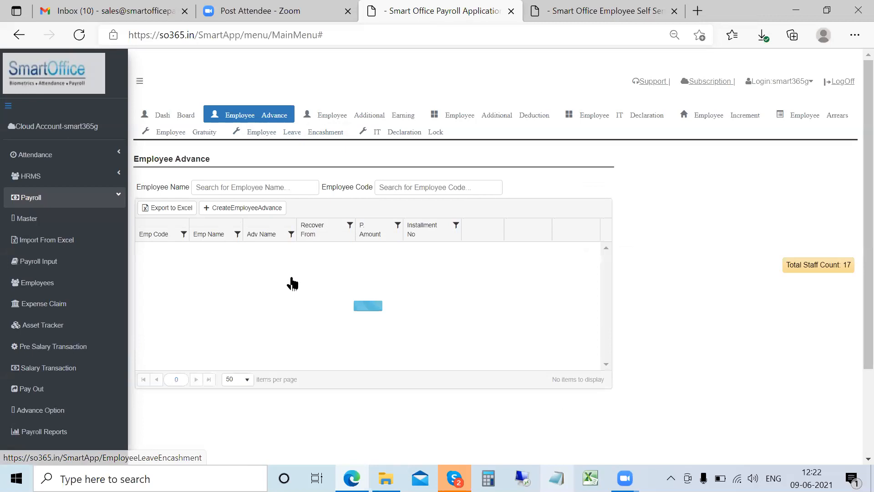
pyautogui.scroll(-3, 322, 293)
pyautogui.scroll(-5, 324, 295)
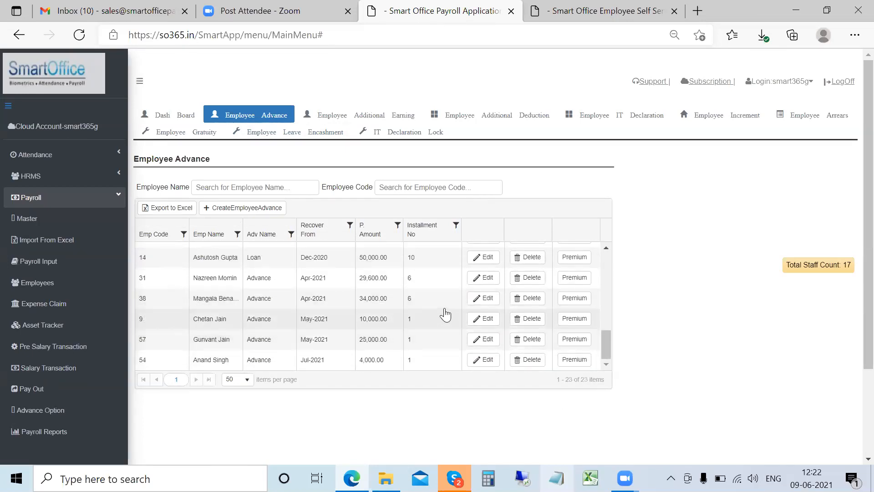
pyautogui.click(573, 298)
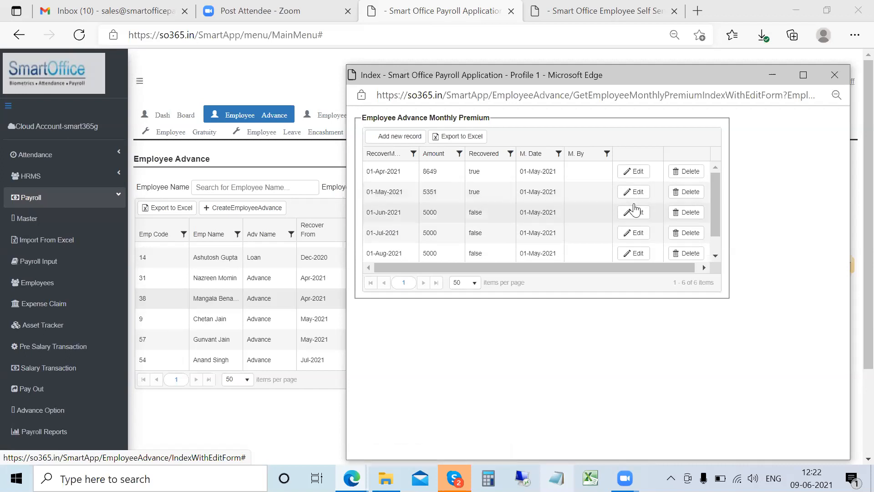
pyautogui.click(594, 212)
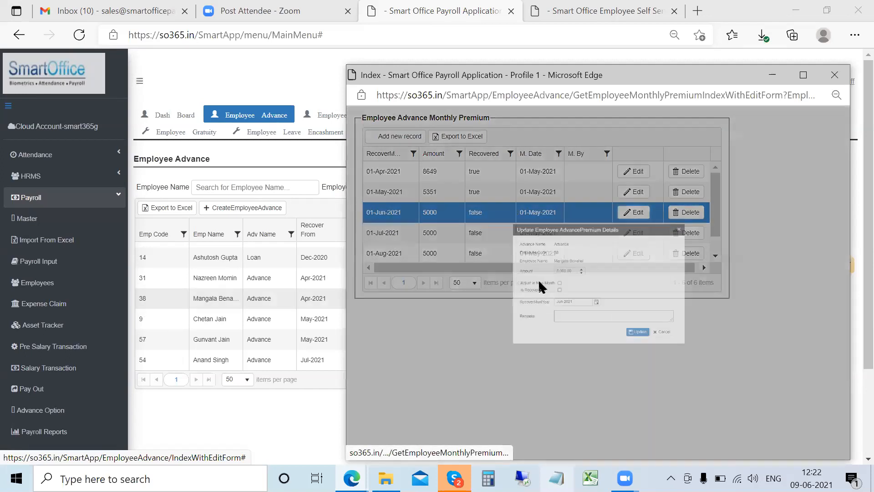
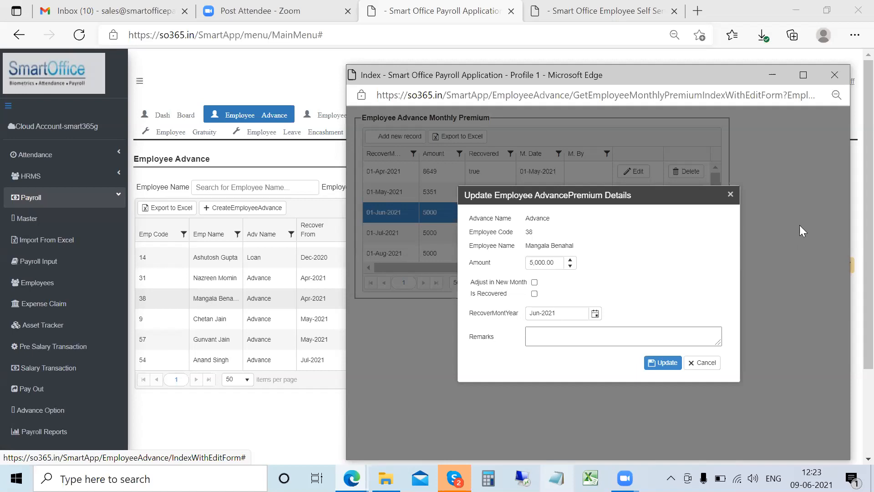
pyautogui.click(564, 335)
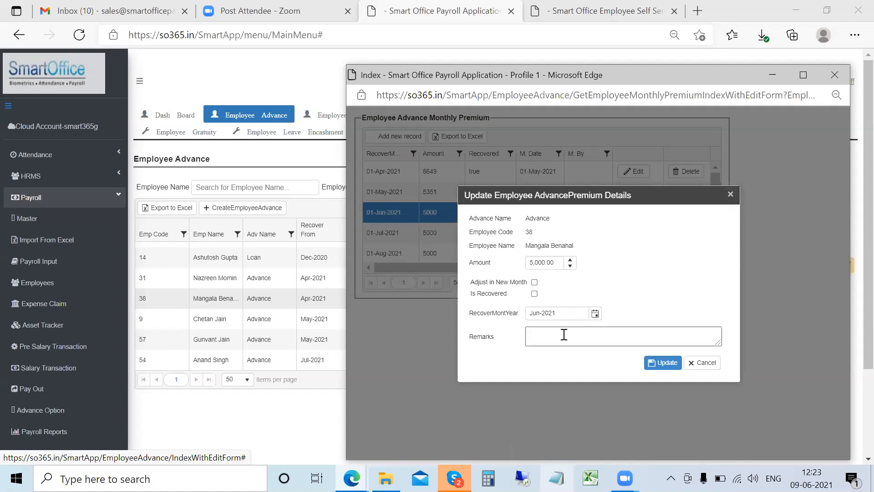
pyautogui.click(730, 196)
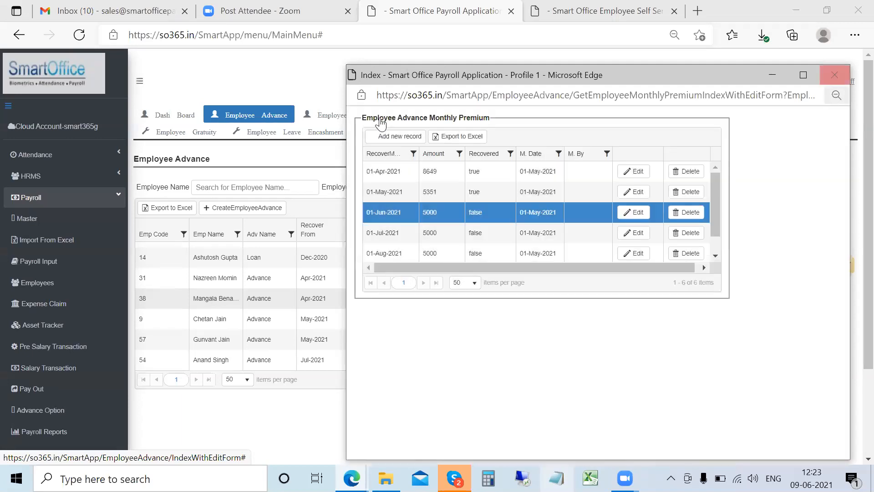
# Step: Open the form for allotting additional earnings to employees and view its amount field and formula choices
pyautogui.click(380, 119)
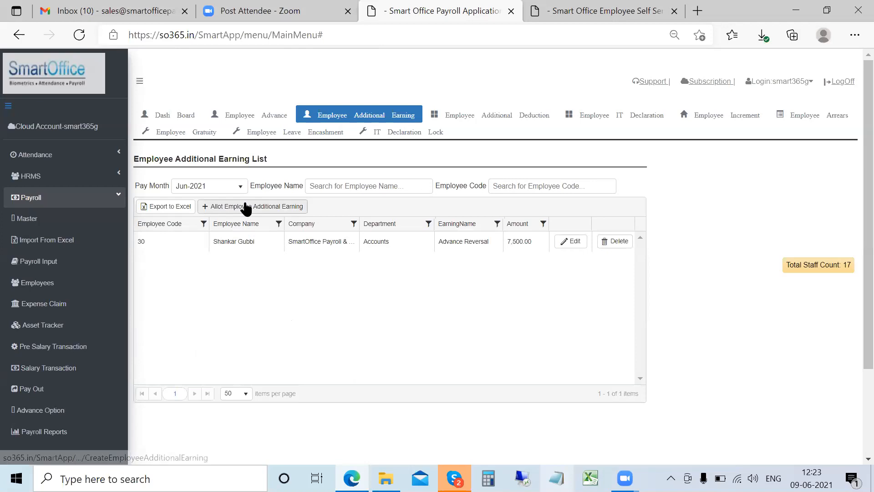
pyautogui.click(246, 206)
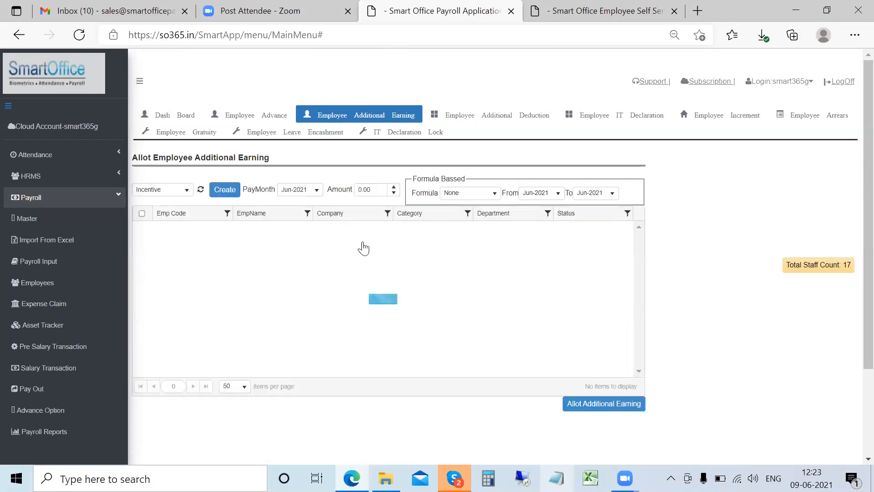
pyautogui.click(365, 189)
pyautogui.moveTo(365, 189); pyautogui.dragTo(357, 189)
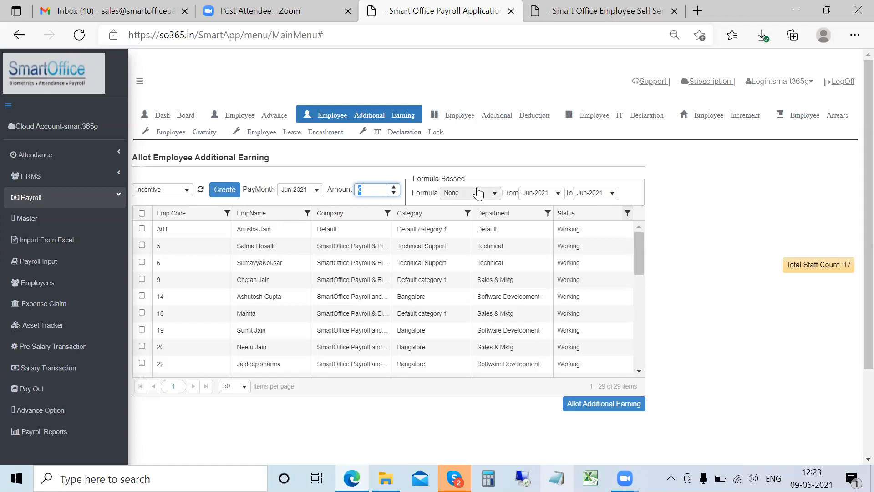
pyautogui.click(478, 194)
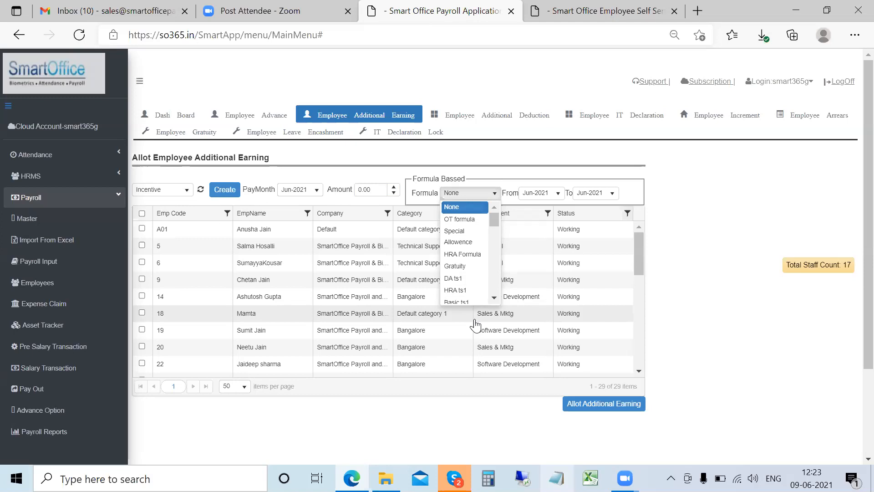
pyautogui.click(731, 209)
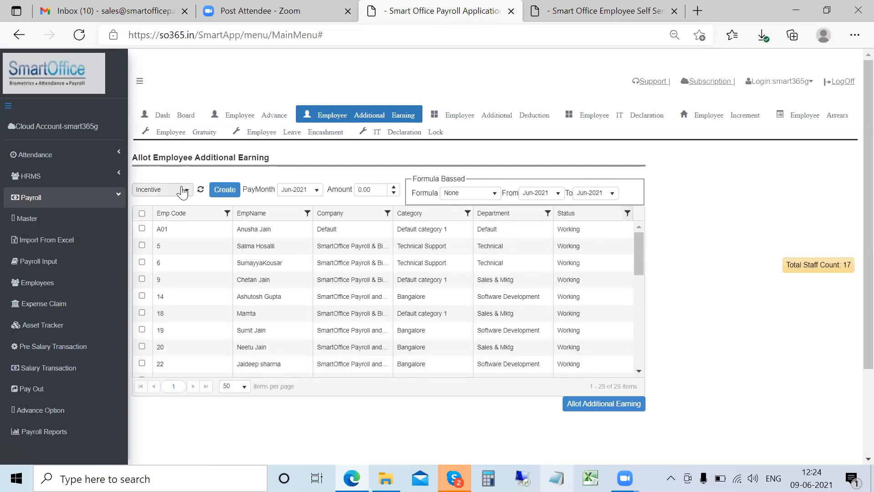
# Step: Open the Bonus additional earning's details, view its paid-in-salary and journal voucher options, and close them without updating
pyautogui.click(231, 191)
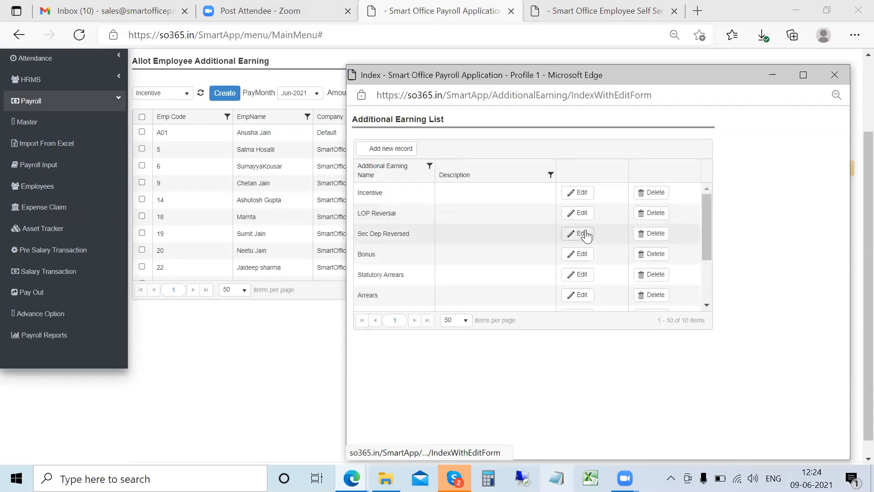
pyautogui.click(584, 254)
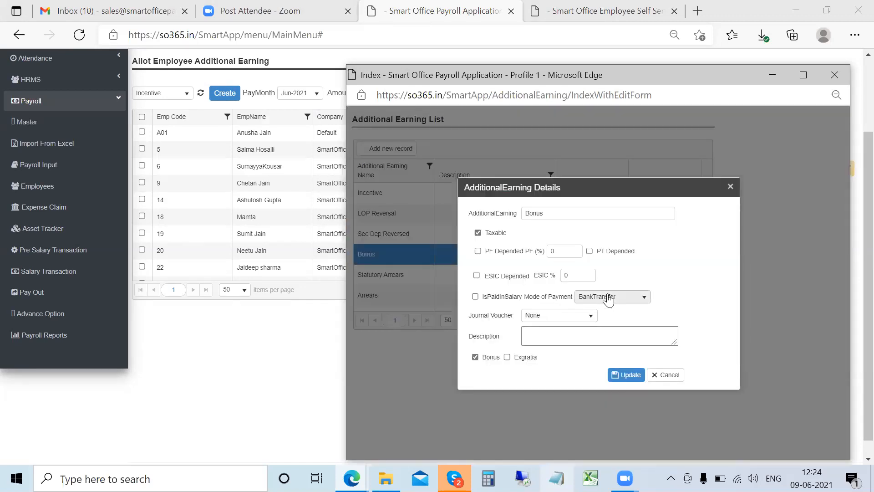
pyautogui.click(475, 297)
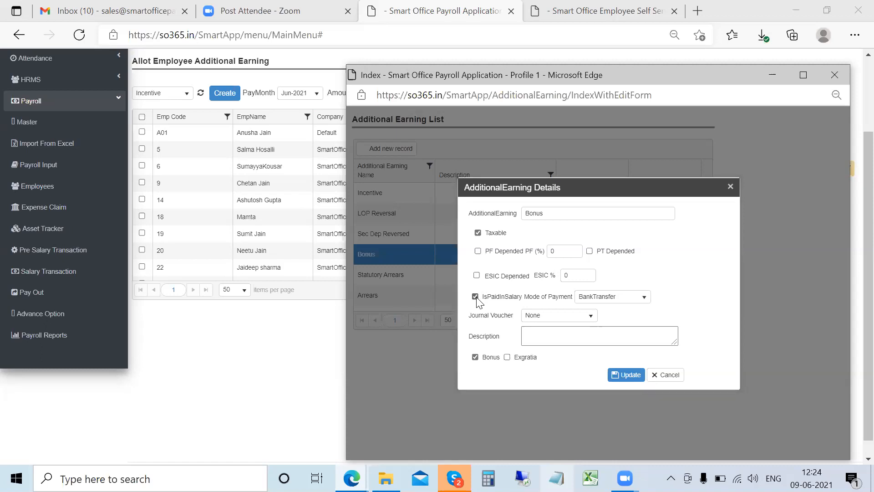
pyautogui.click(475, 296)
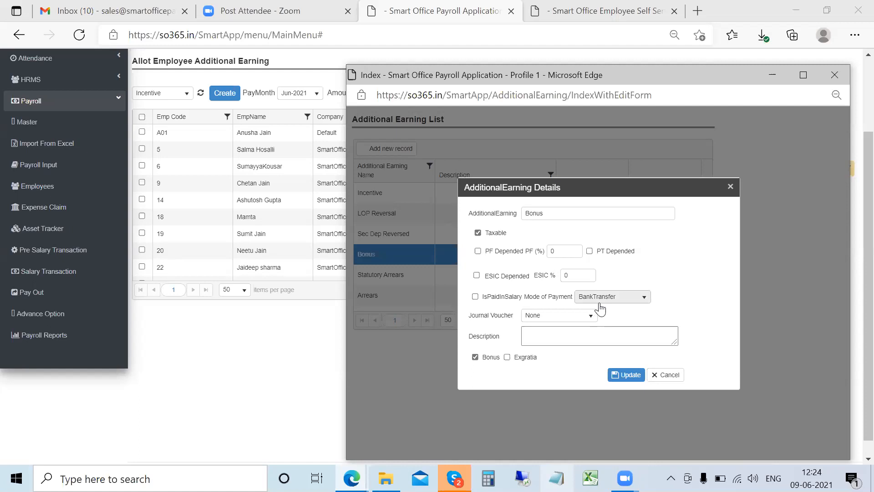
pyautogui.click(541, 321)
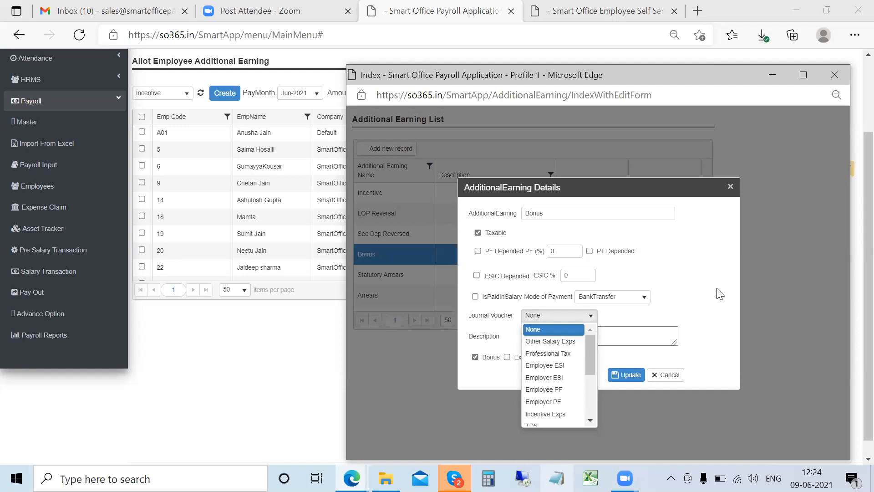
pyautogui.click(695, 288)
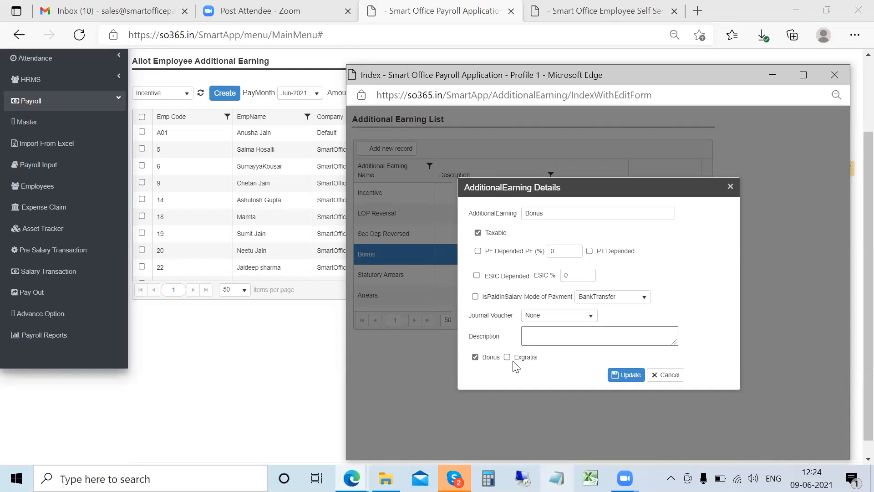
pyautogui.click(728, 187)
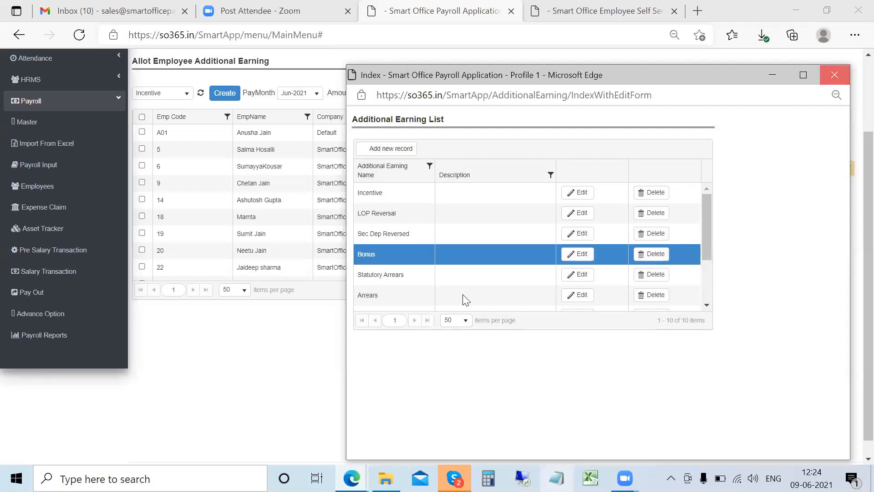
pyautogui.click(841, 76)
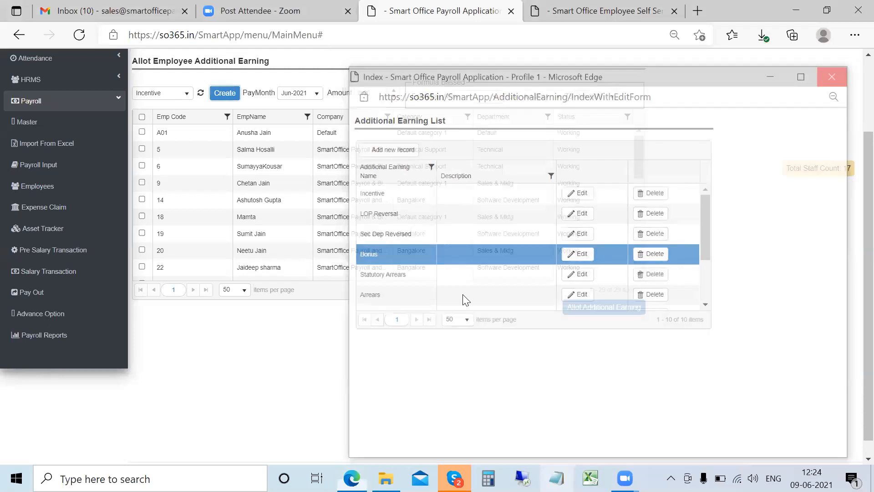
# Step: Open the third listed employee's IT declaration from the Employee IT Declaration list
pyautogui.scroll(2, 512, 125)
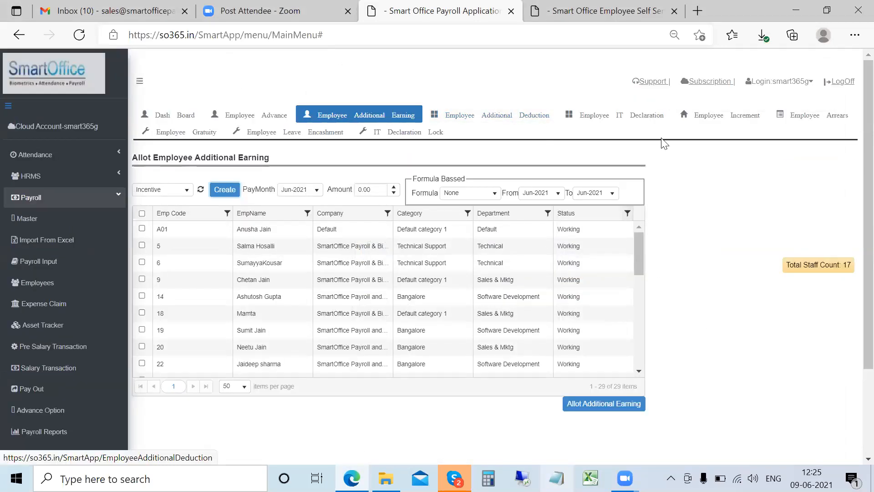
pyautogui.click(623, 124)
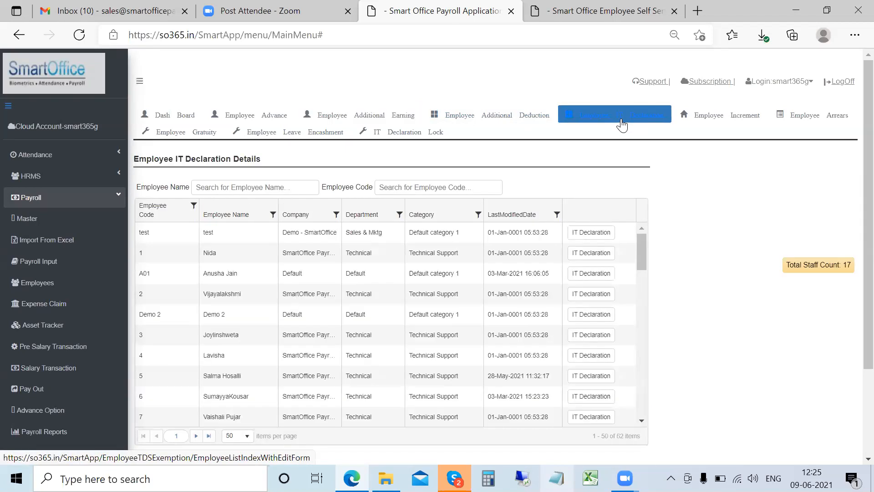
pyautogui.click(600, 278)
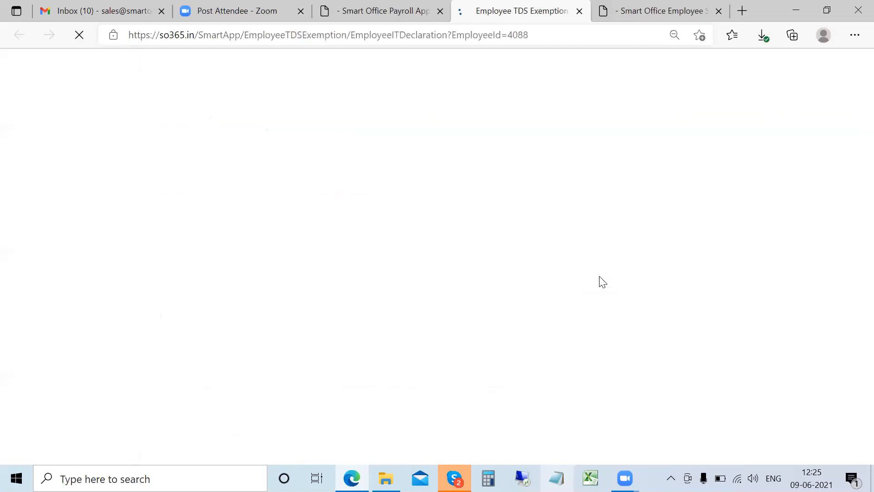
pyautogui.scroll(-1, 333, 270)
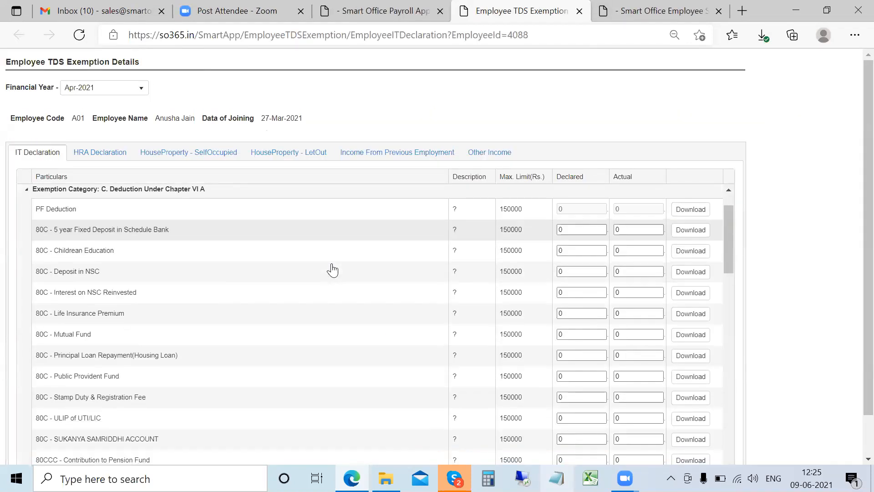
# Step: Switch to the Employee Self Service site, view its Payroll options, and return to the employee's TDS exemption details
pyautogui.click(666, 7)
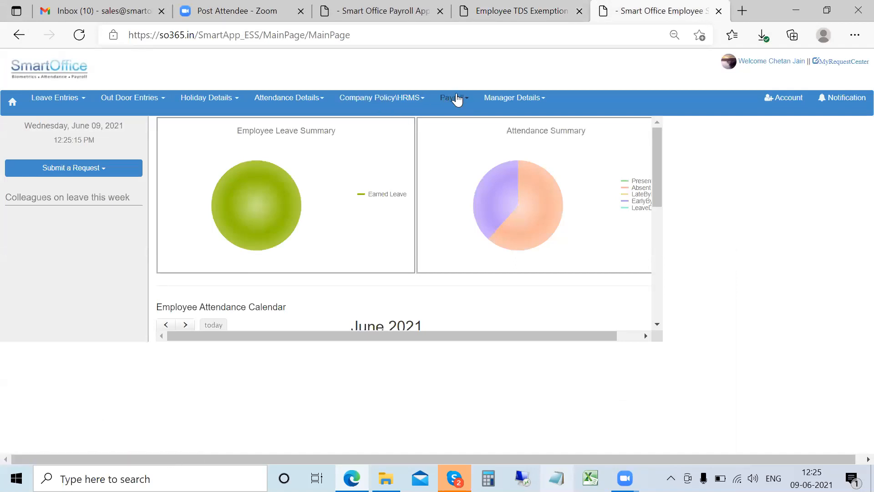
pyautogui.click(457, 99)
pyautogui.click(476, 120)
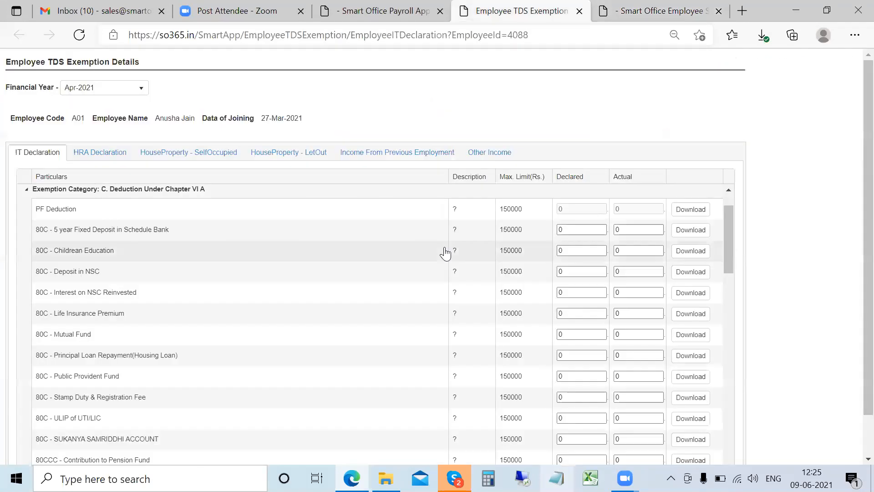
# Step: Examine the employee's remaining IT declaration exemption categories and HRA declaration, and return to the IT declaration
pyautogui.scroll(-6, 166, 267)
pyautogui.scroll(-10, 166, 267)
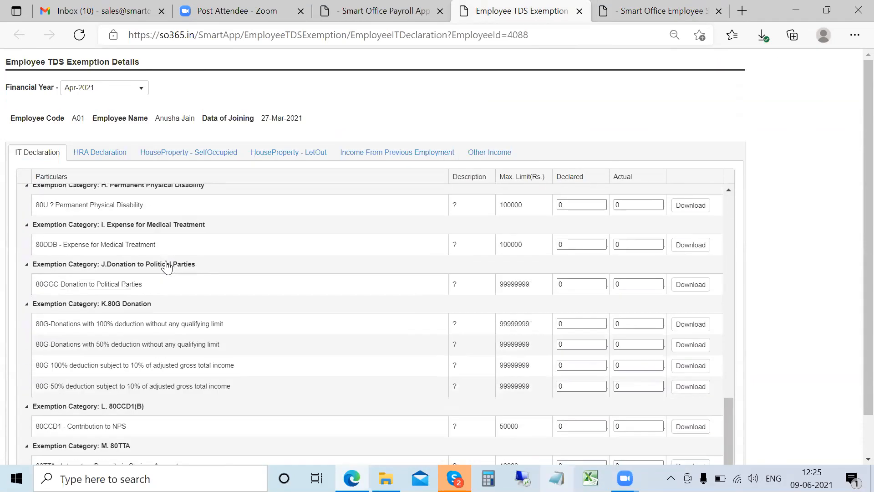
pyautogui.click(107, 152)
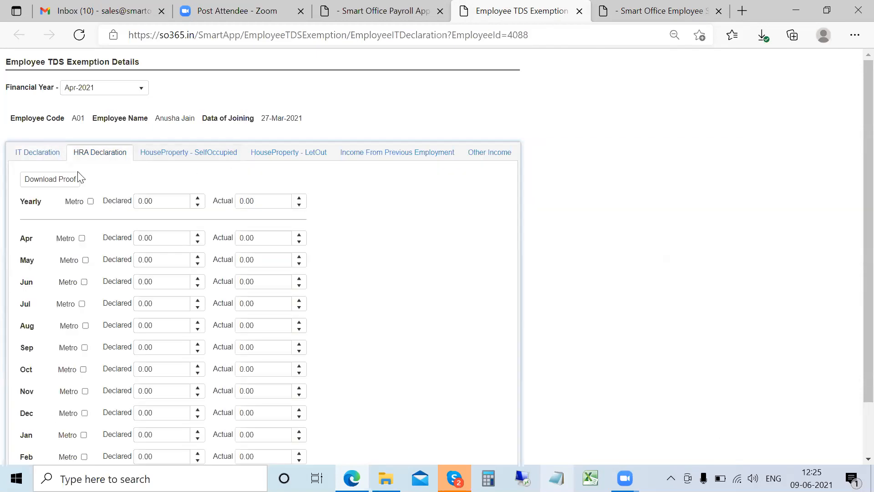
pyautogui.click(36, 152)
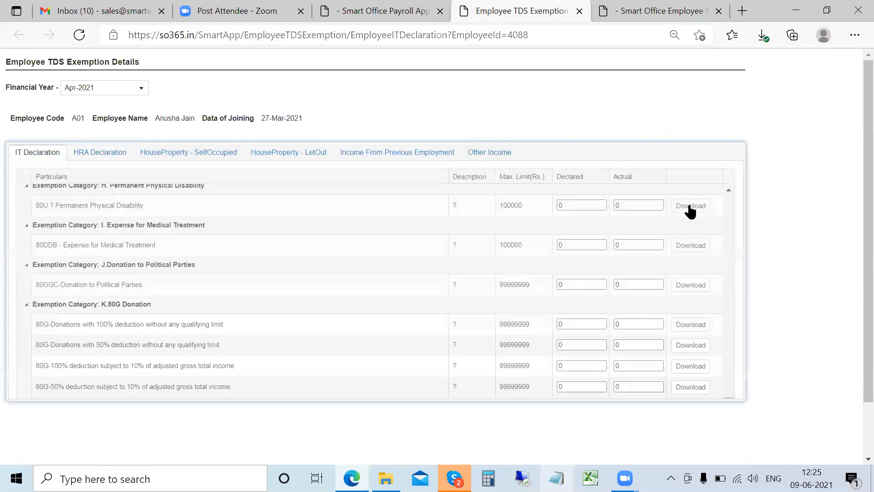
# Step: Review the employee's IT declaration exemption categories from medical insurance premium through 80TTA savings interest
pyautogui.scroll(-1, 851, 311)
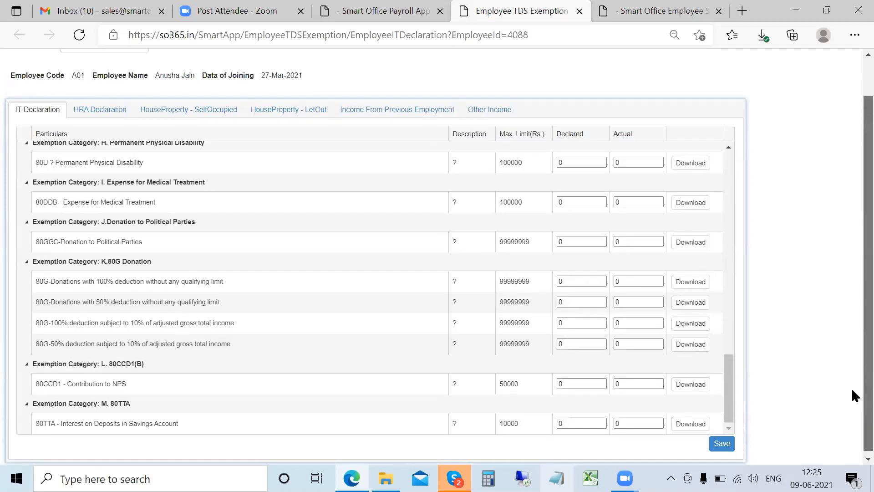
pyautogui.scroll(3, 664, 297)
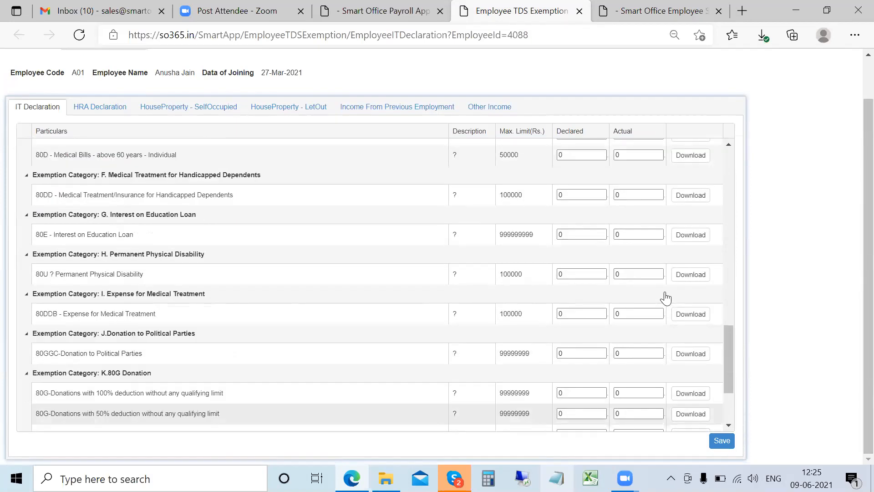
pyautogui.scroll(-3, 669, 296)
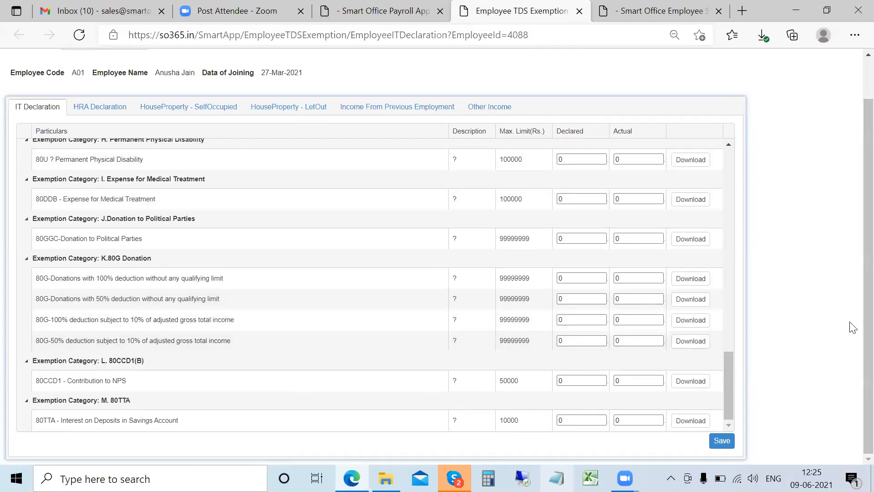
pyautogui.scroll(10, 459, 175)
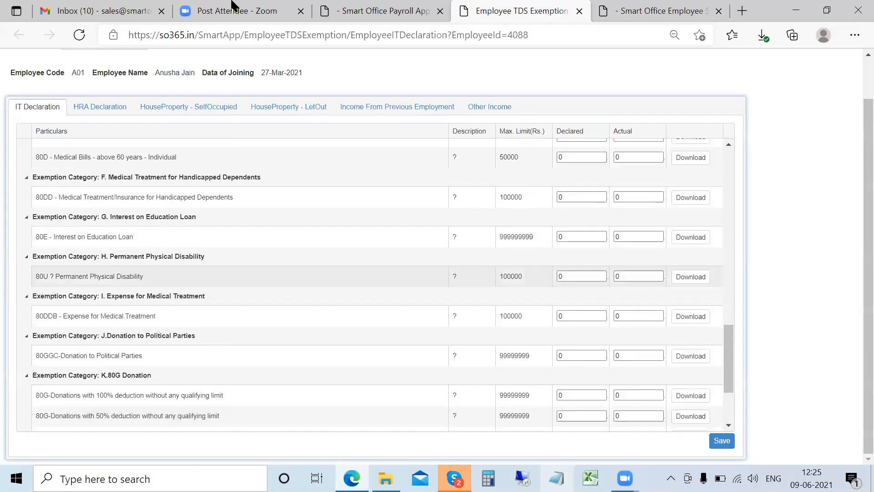
# Step: Switch to the Employee Self Service site, view the IT declaration's proof download and upload options, and return to the TDS exemption details
pyautogui.click(655, 11)
pyautogui.click(504, 119)
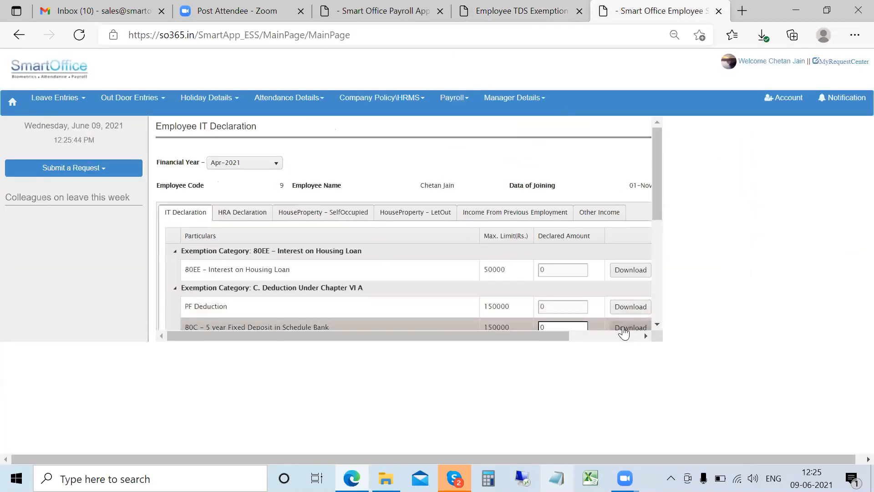
pyautogui.hscroll(4, 618, 329)
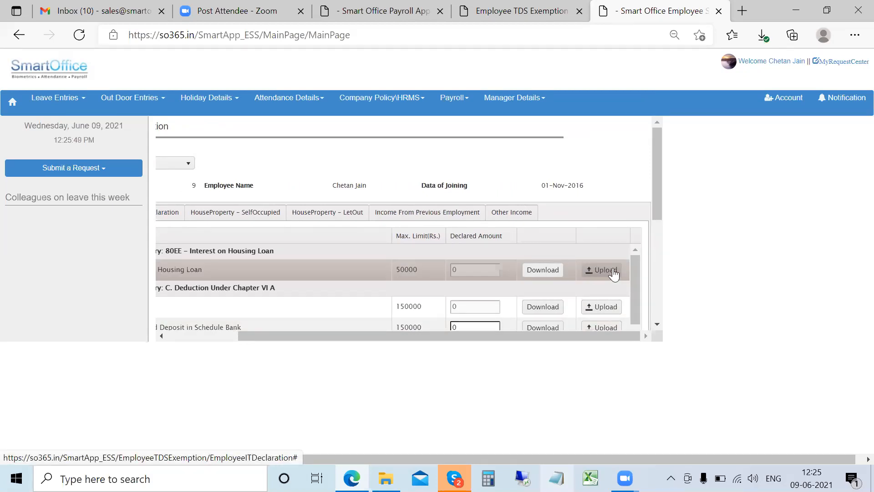
pyautogui.click(530, 7)
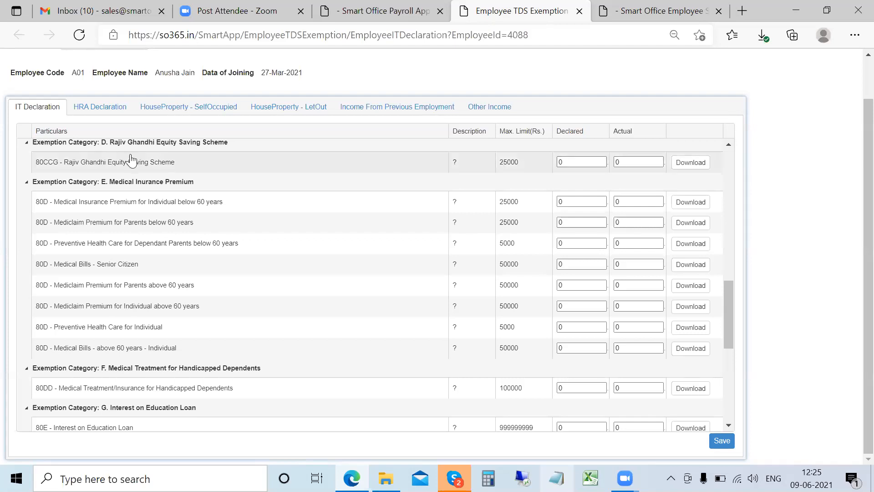
# Step: View the employee's HRA, self-occupied house property, previous employment income and other income declaration forms
pyautogui.scroll(3, 146, 154)
pyautogui.click(189, 109)
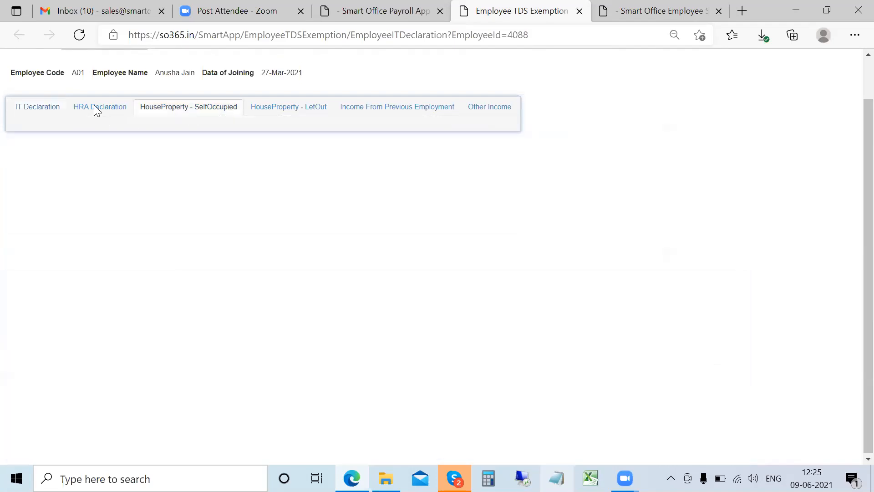
pyautogui.click(97, 153)
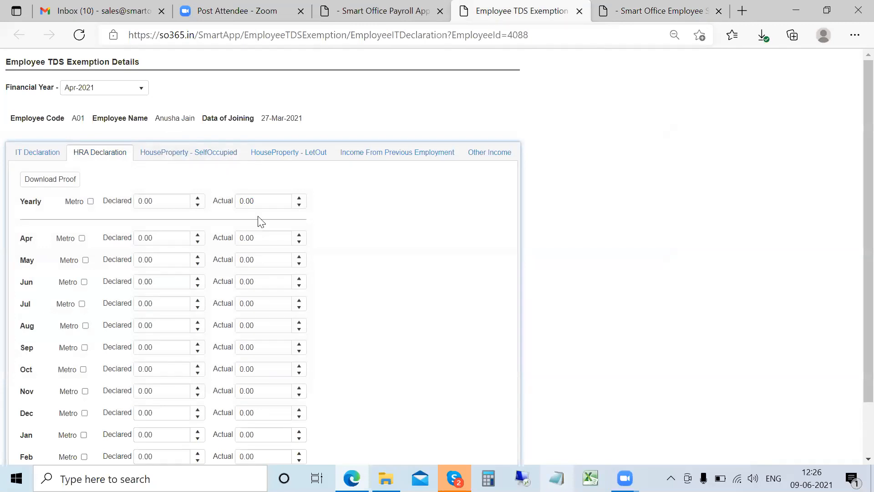
pyautogui.click(212, 155)
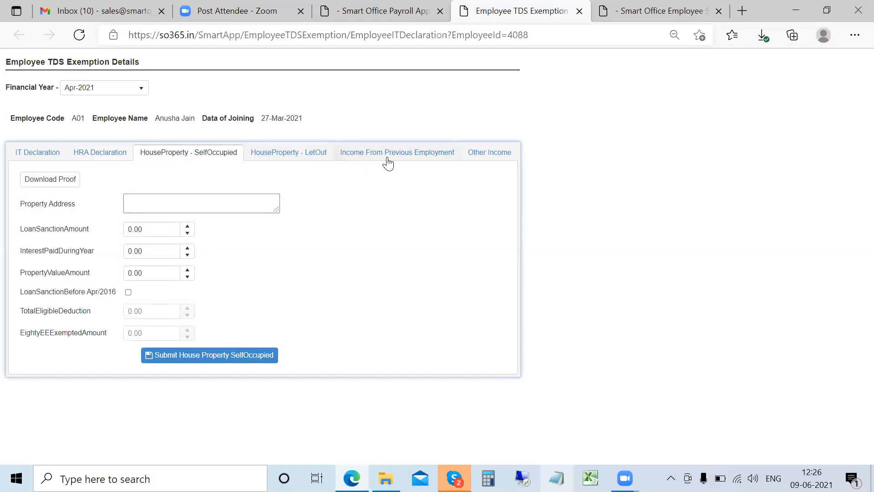
pyautogui.click(406, 162)
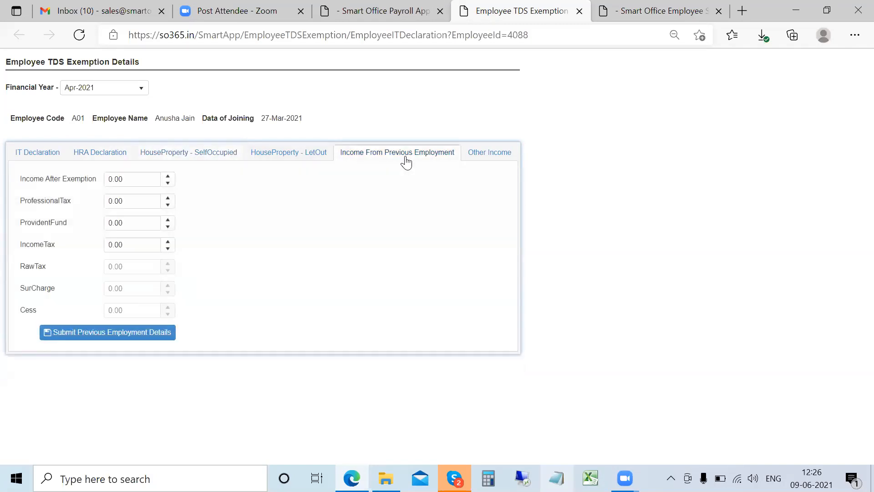
pyautogui.click(490, 156)
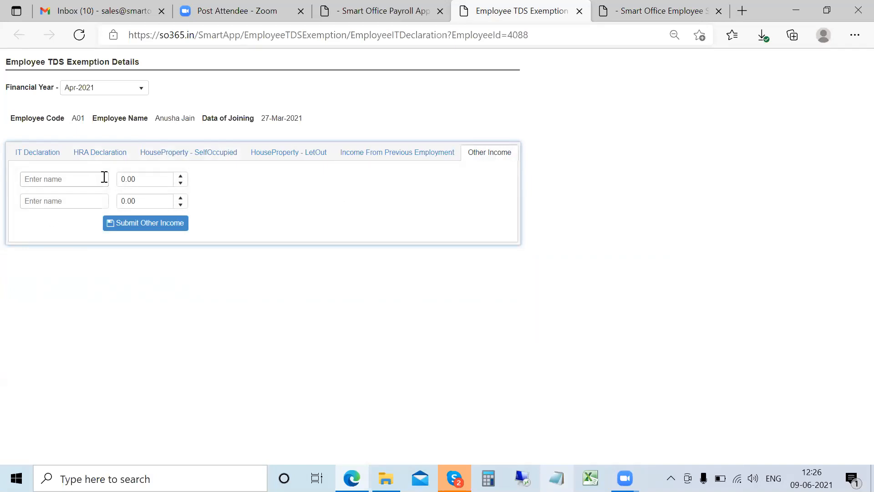
# Step: Return to the payroll application and view the IT Declaration Lock page for financial year Apr-2021
pyautogui.click(376, 4)
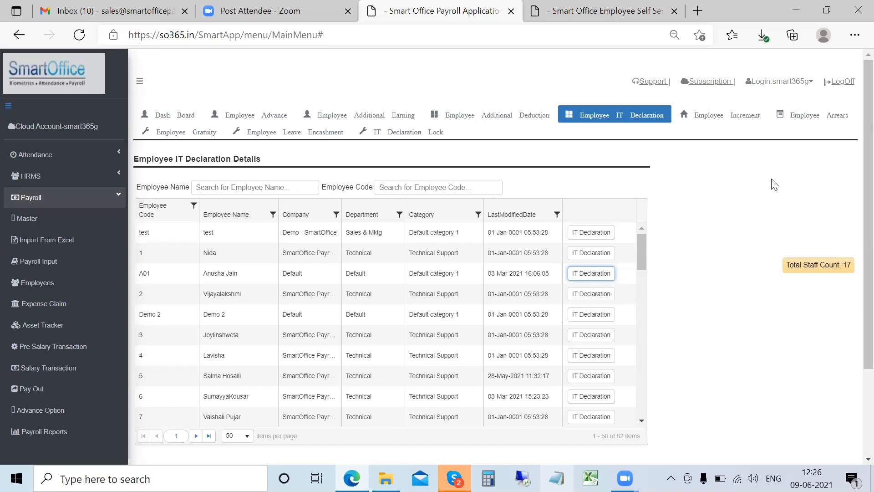
pyautogui.click(412, 134)
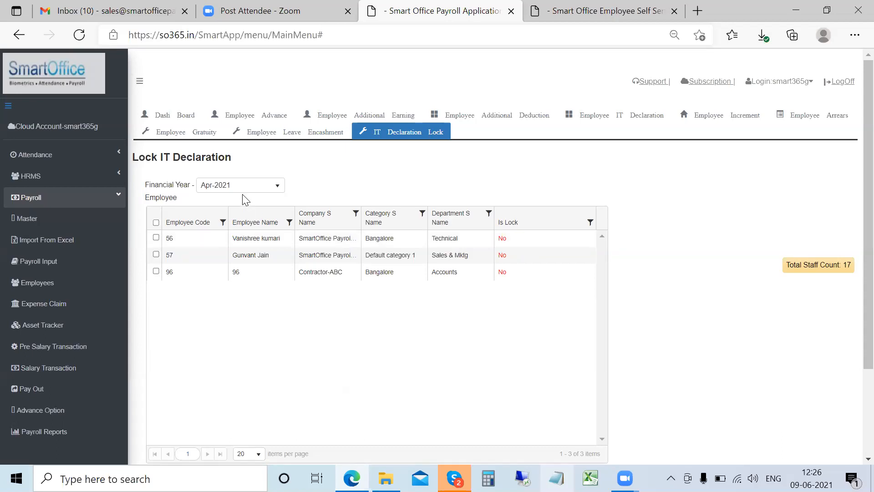
pyautogui.scroll(-3, 230, 343)
pyautogui.scroll(3, 229, 344)
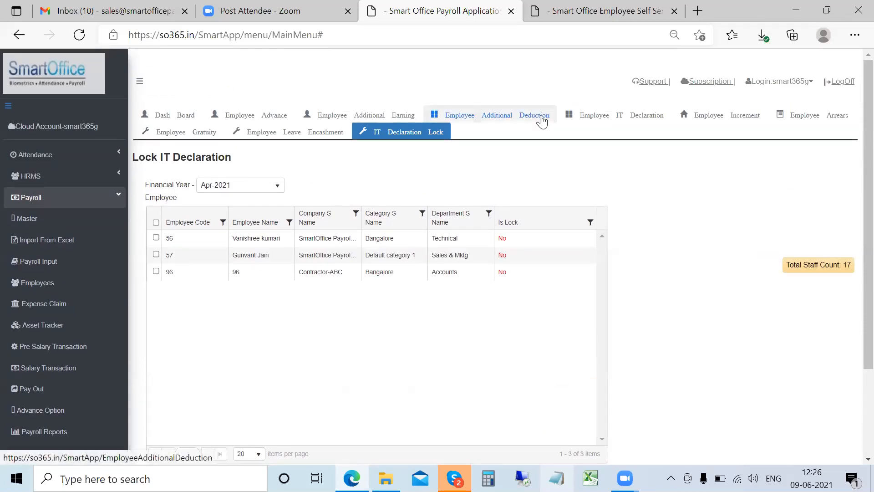
# Step: Open Employee Increment and view the employee list with its increment amount, percentage and effective month settings
pyautogui.click(723, 122)
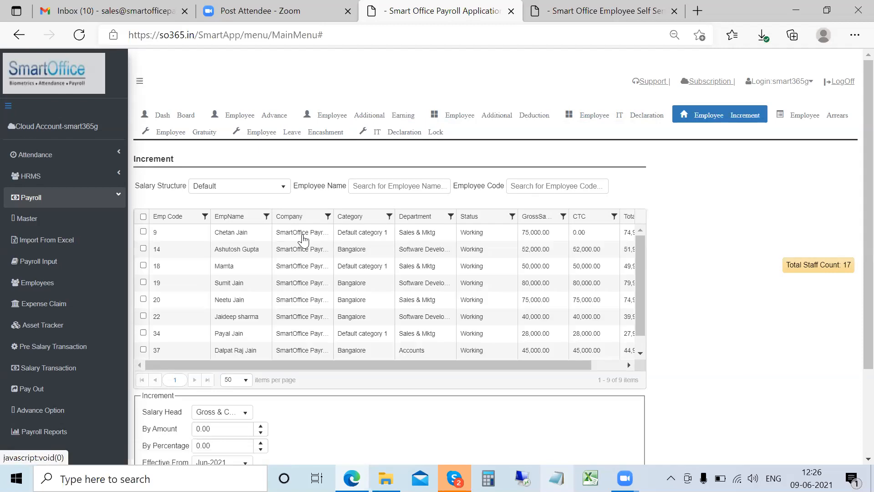
pyautogui.scroll(-2, 285, 263)
pyautogui.scroll(-2, 230, 361)
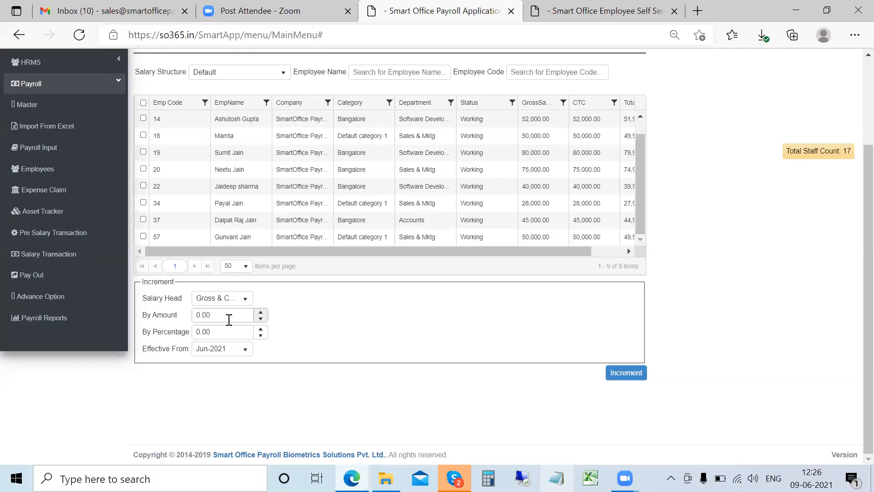
pyautogui.scroll(2, 220, 320)
pyautogui.scroll(1, 220, 321)
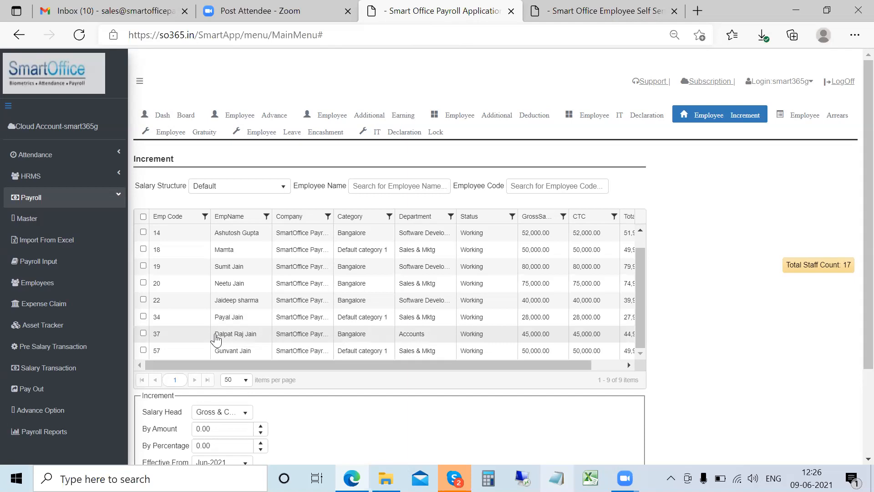
# Step: Open the Employee Arrears list, reload the application, and reopen the list from the Pre Salary Transaction section
pyautogui.click(824, 119)
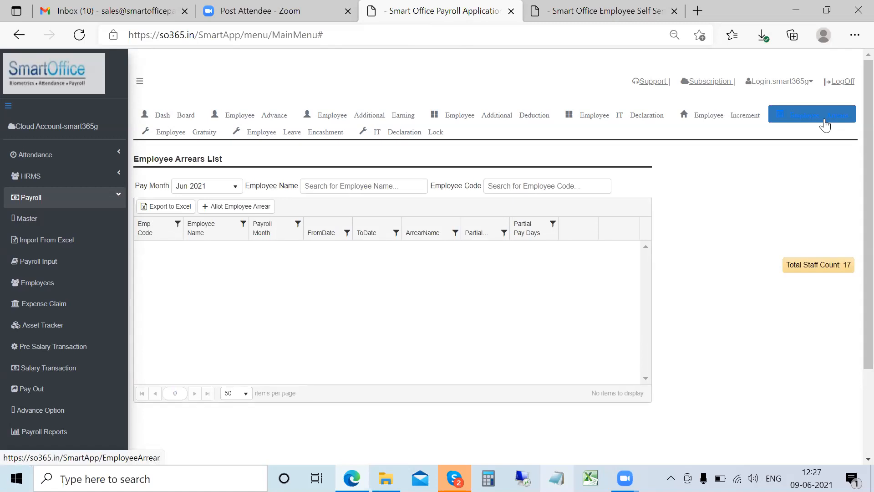
pyautogui.click(79, 35)
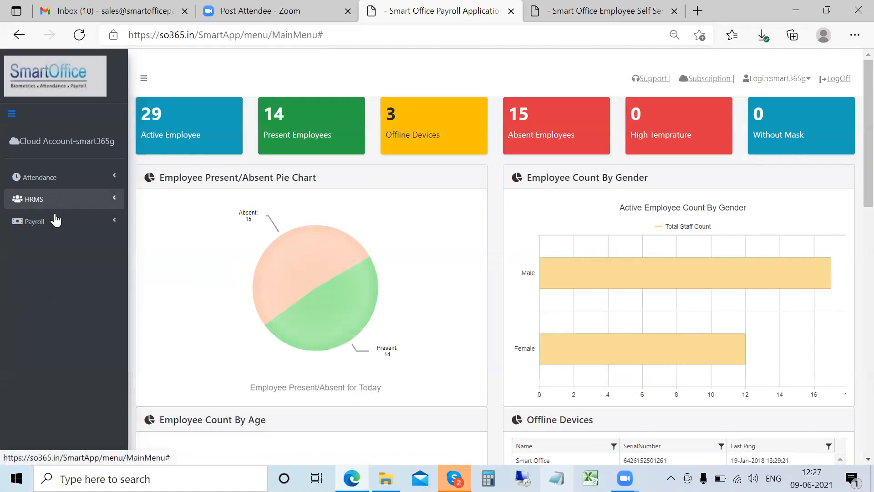
pyautogui.click(55, 221)
pyautogui.click(65, 381)
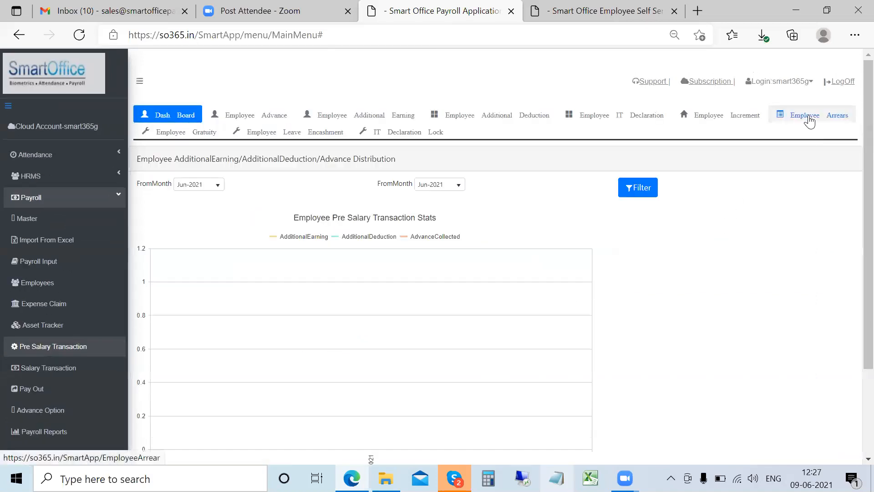
pyautogui.click(809, 122)
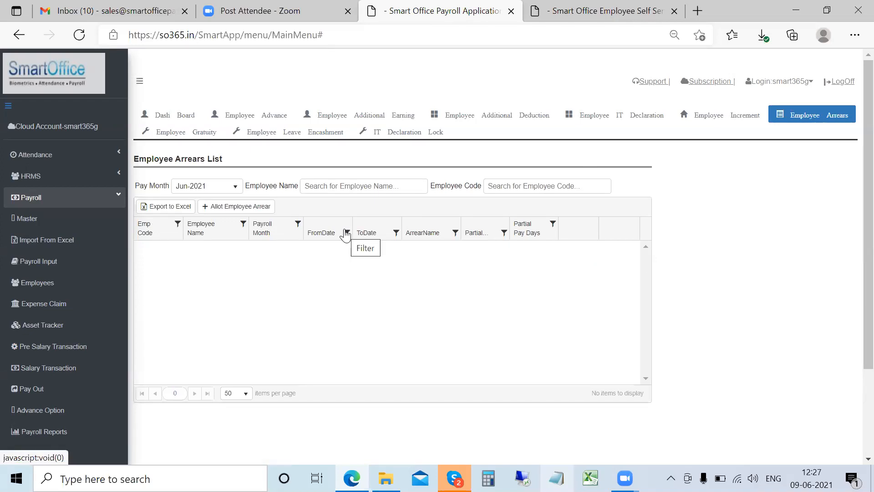
# Step: Open the employee arrear allotment form, view the Hike Arrears salary heads in the arrear master, and close the master without updating
pyautogui.click(217, 211)
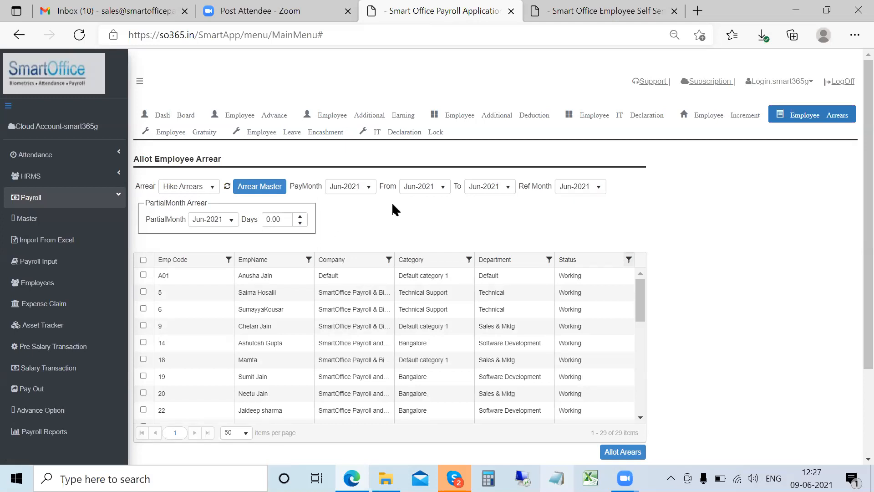
pyautogui.click(253, 188)
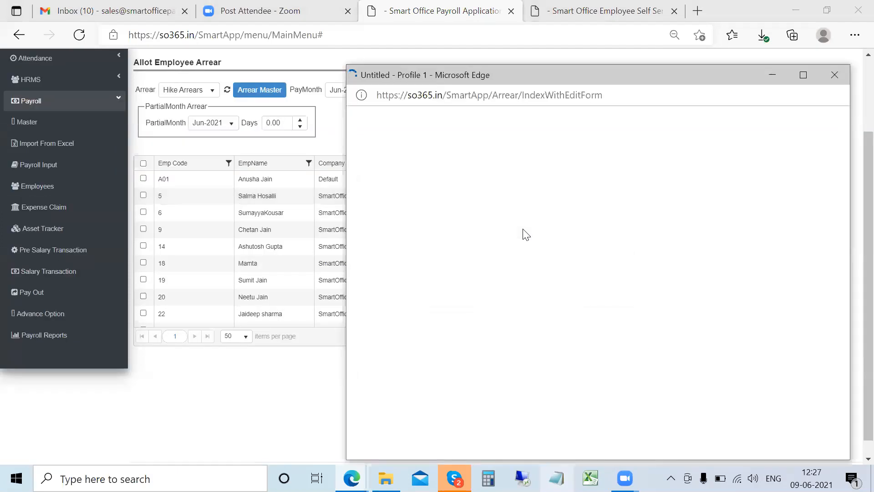
pyautogui.click(578, 184)
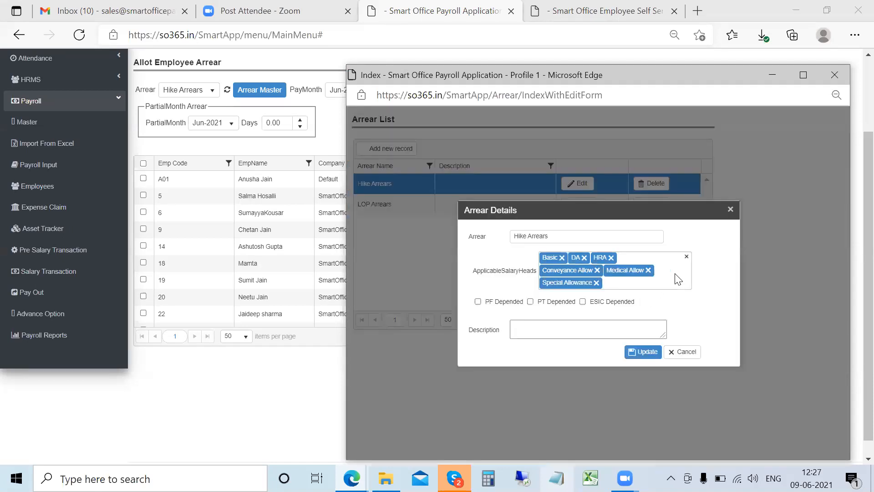
pyautogui.click(678, 279)
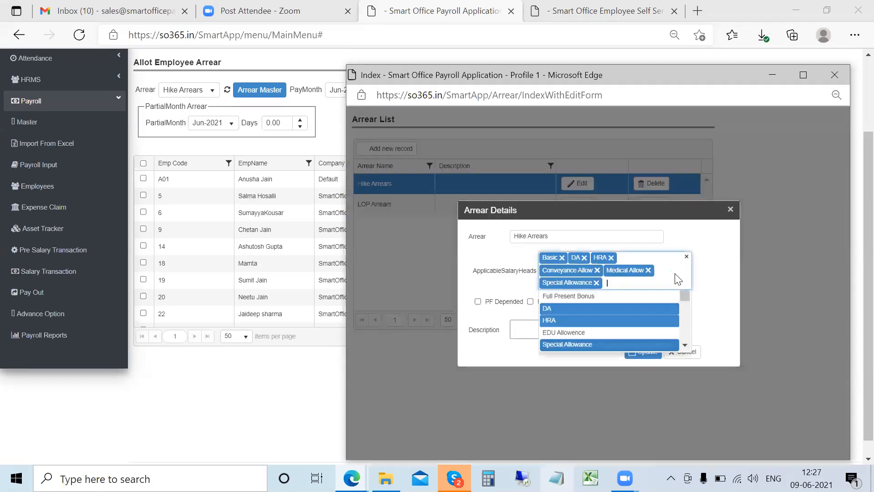
pyautogui.click(734, 250)
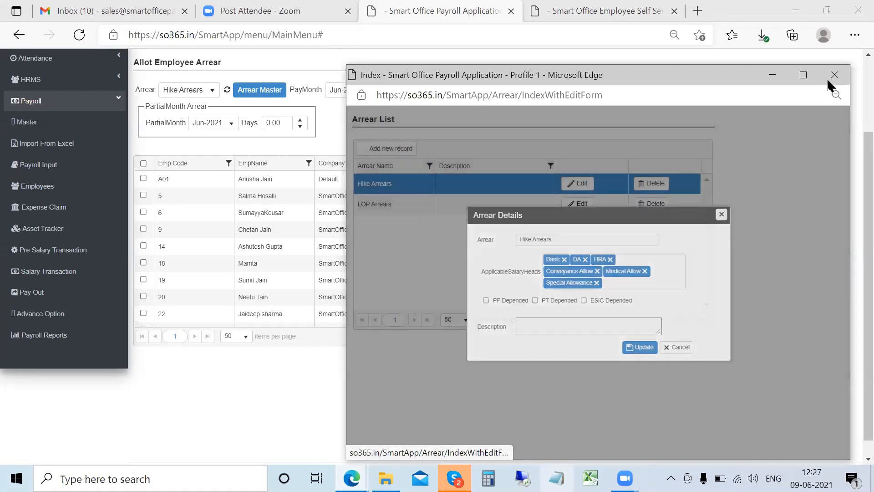
pyautogui.click(829, 79)
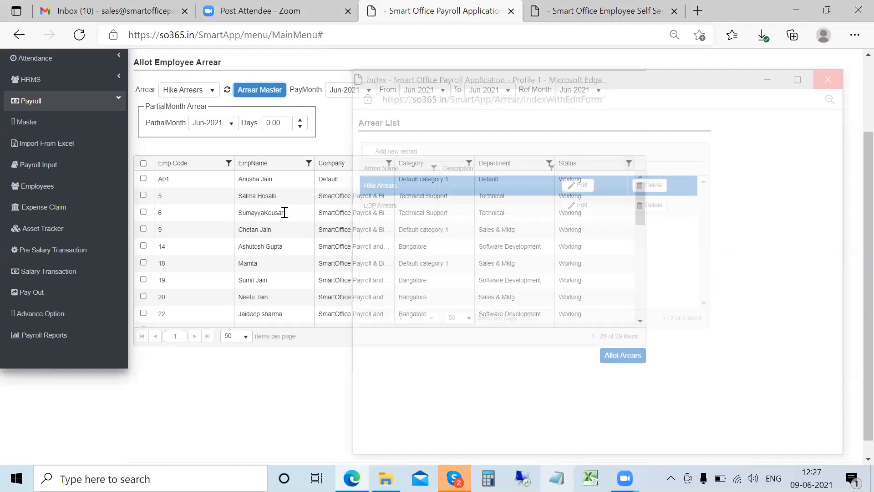
pyautogui.scroll(3, 282, 212)
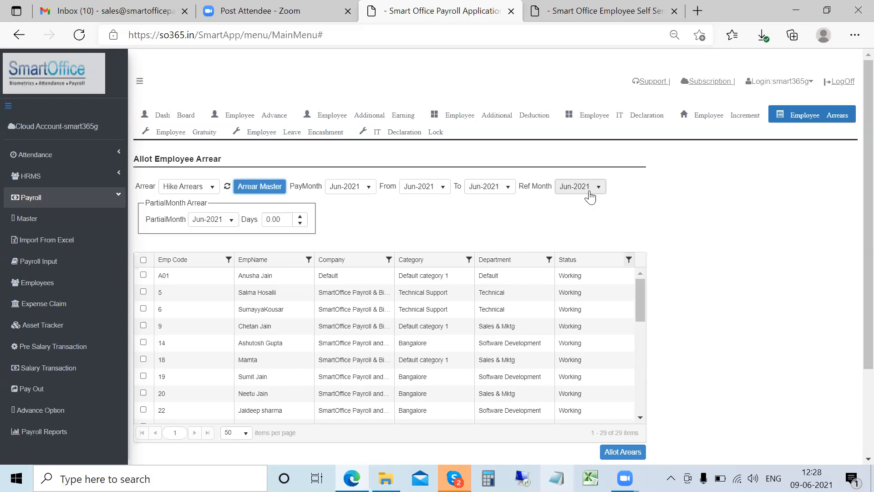
# Step: View the partial month arrear's month choices and days field without changing them
pyautogui.click(207, 223)
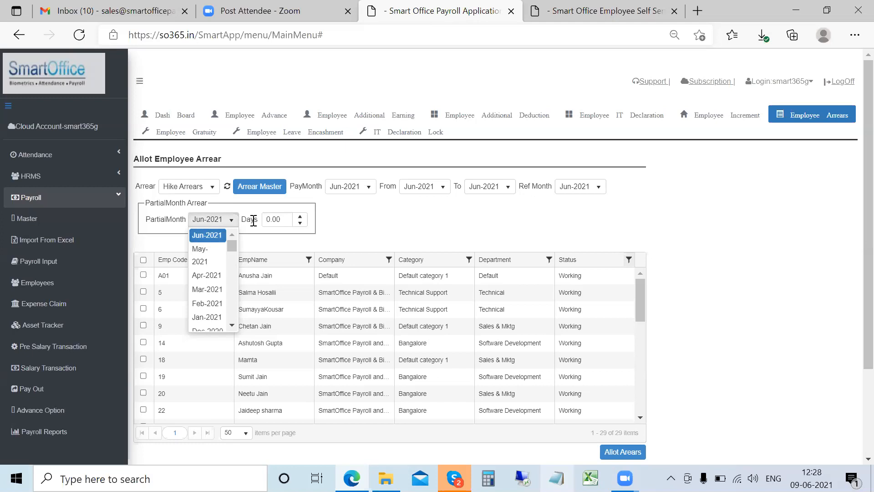
pyautogui.click(273, 219)
pyautogui.click(367, 220)
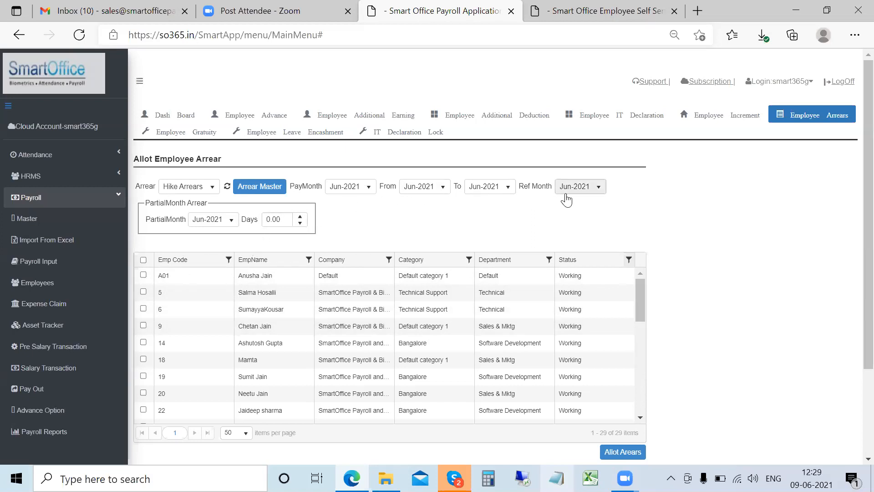
# Step: Add a new record in the Employee Gratuity list and select the fifth listed employee for the disbursement
pyautogui.click(189, 132)
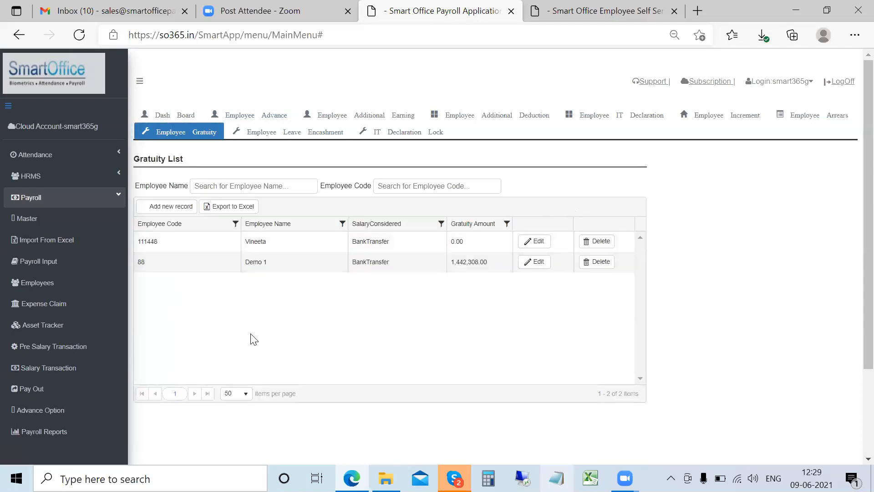
pyautogui.click(182, 207)
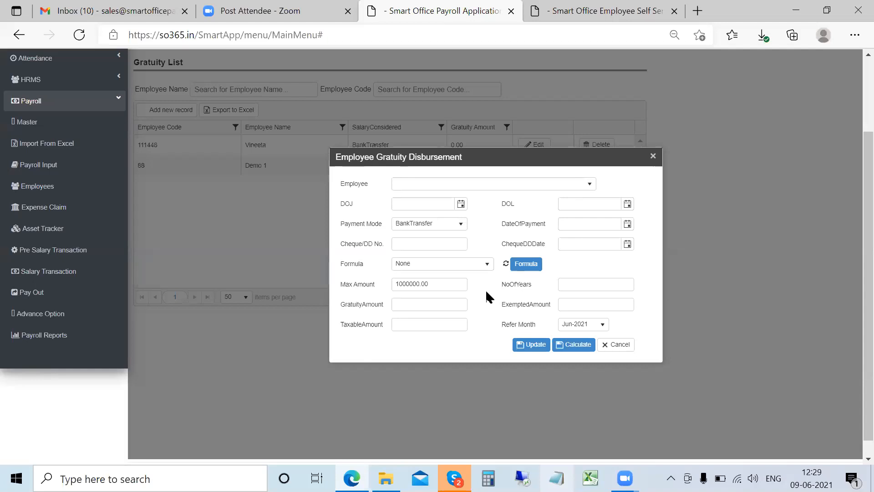
pyautogui.click(590, 185)
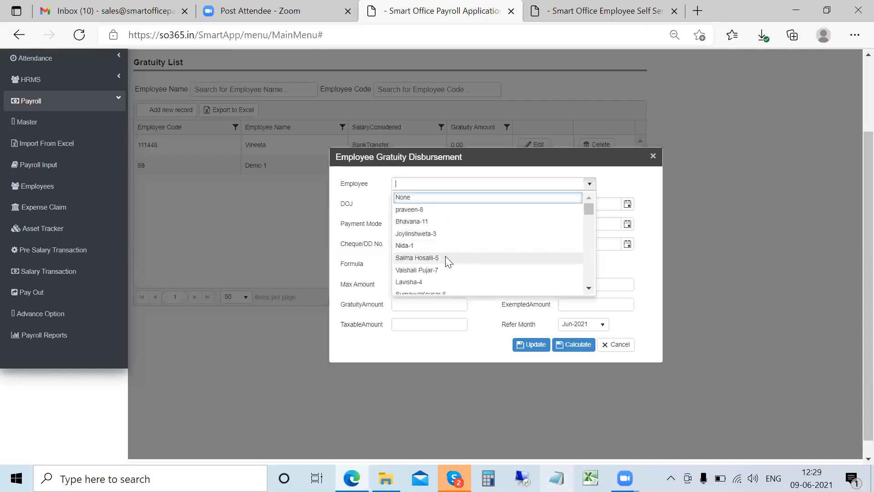
pyautogui.click(424, 253)
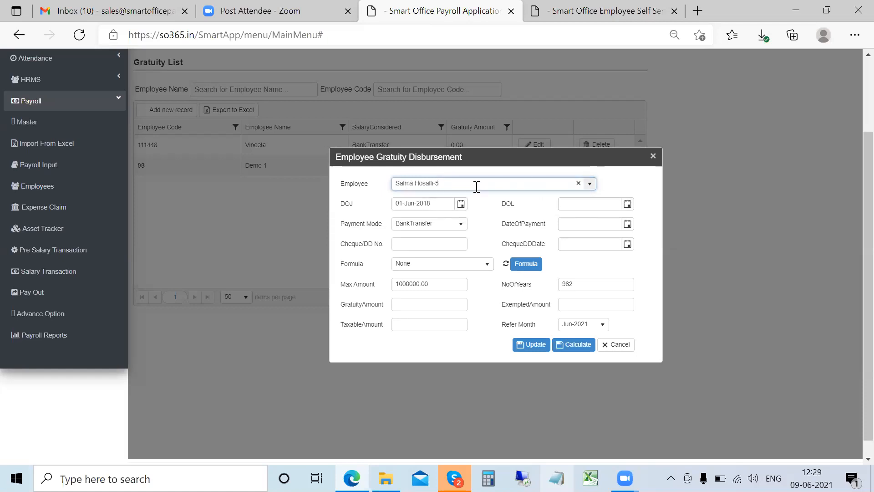
# Step: Select the second listed employee for the gratuity disbursement and view the payment date, formula choices and number of years fields
pyautogui.click(590, 184)
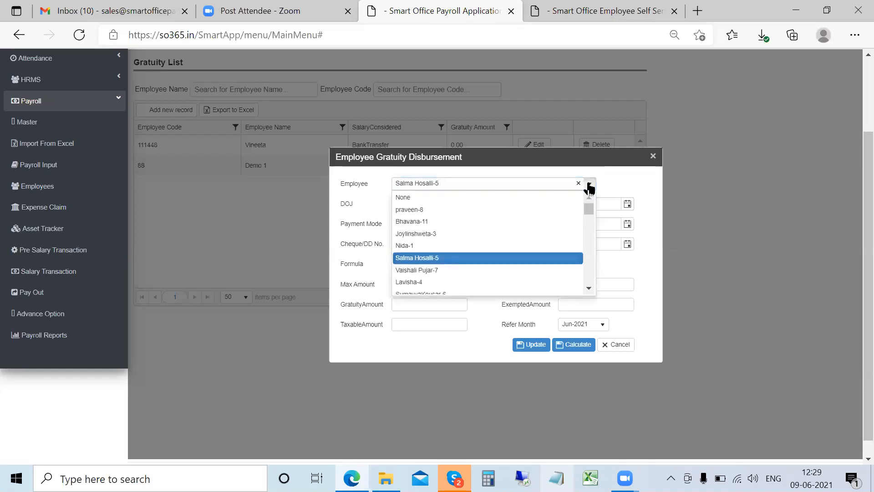
pyautogui.click(565, 224)
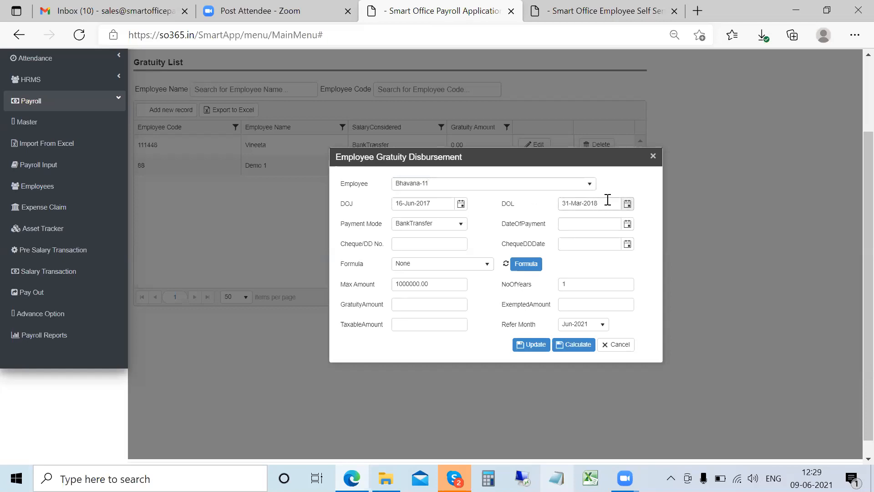
pyautogui.click(589, 224)
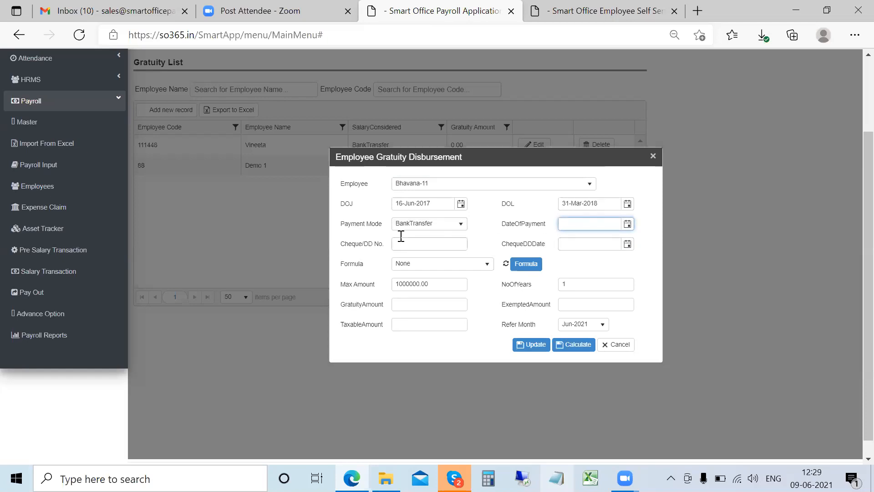
pyautogui.click(437, 264)
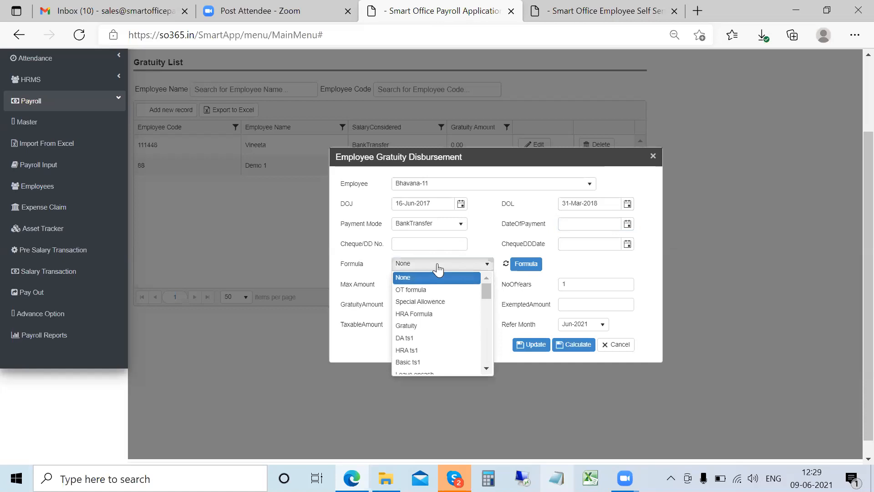
pyautogui.click(438, 268)
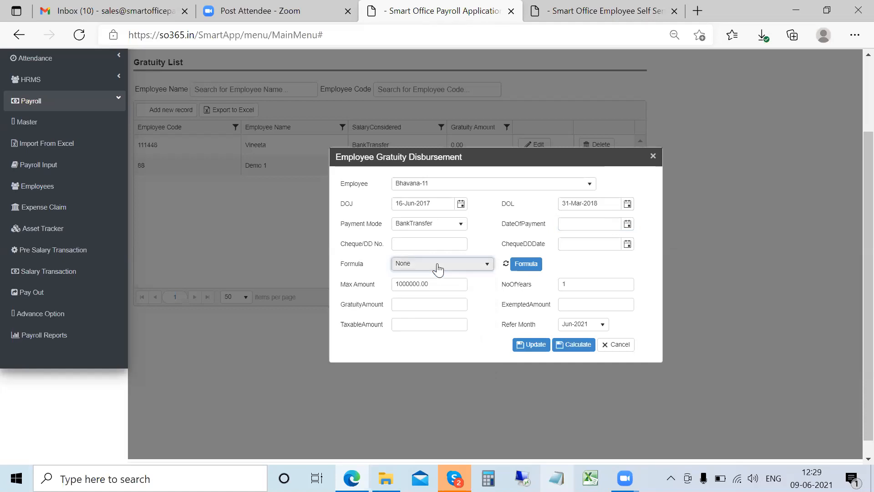
pyautogui.click(438, 268)
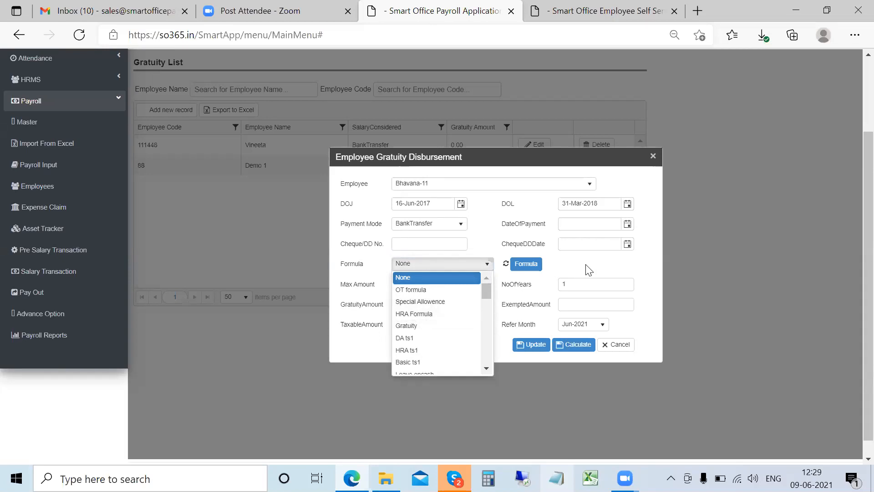
pyautogui.click(578, 285)
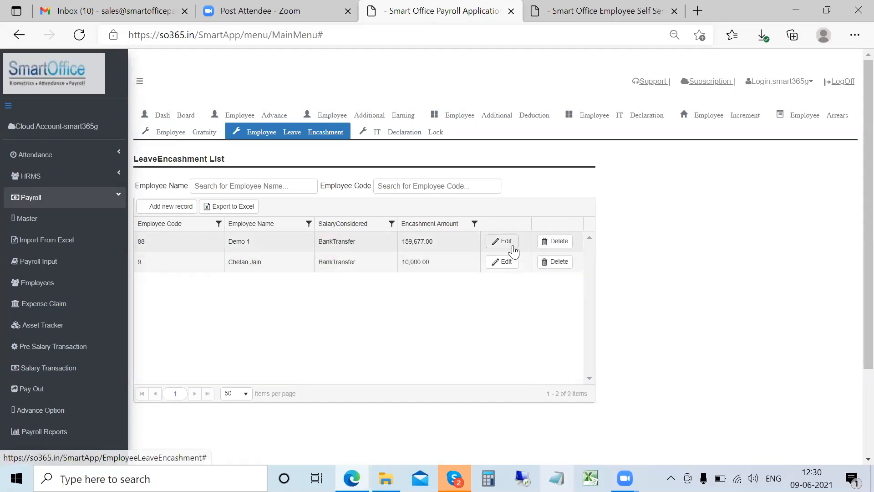
# Step: Open the second employee's leave encashment record, view its leave type and number of encashed leaves, and close it without updating
pyautogui.click(505, 263)
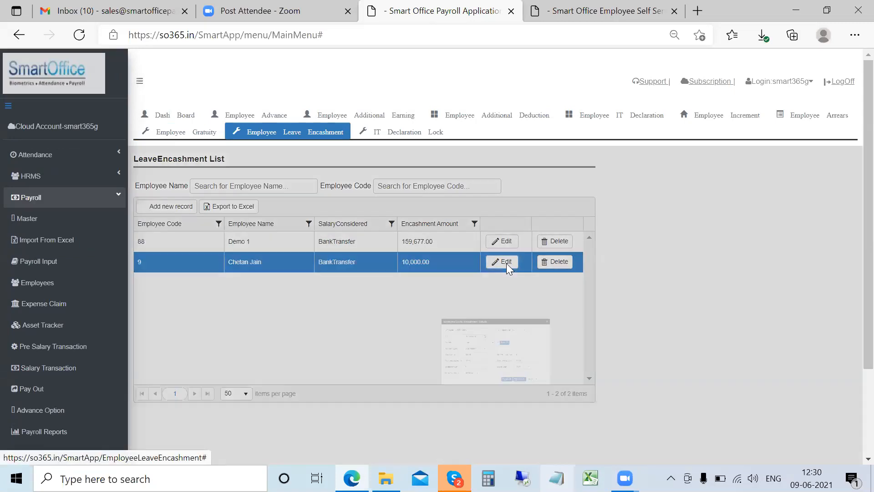
pyautogui.click(664, 252)
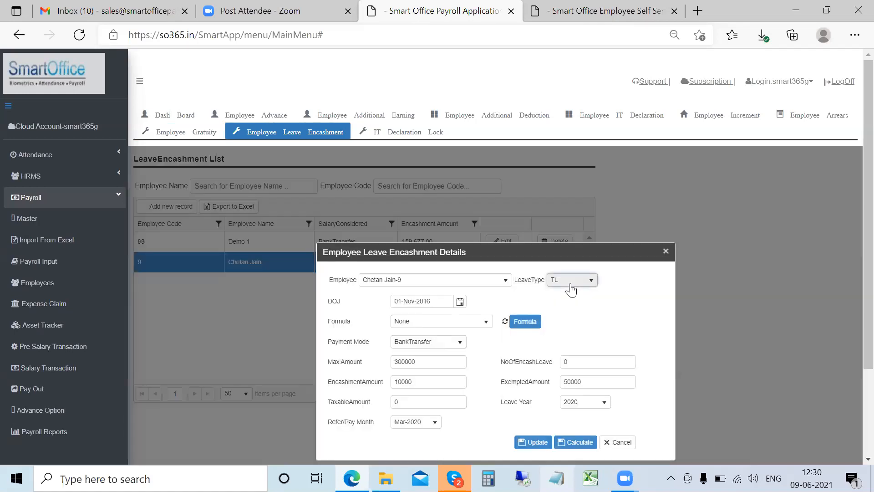
pyautogui.click(570, 283)
pyautogui.click(570, 292)
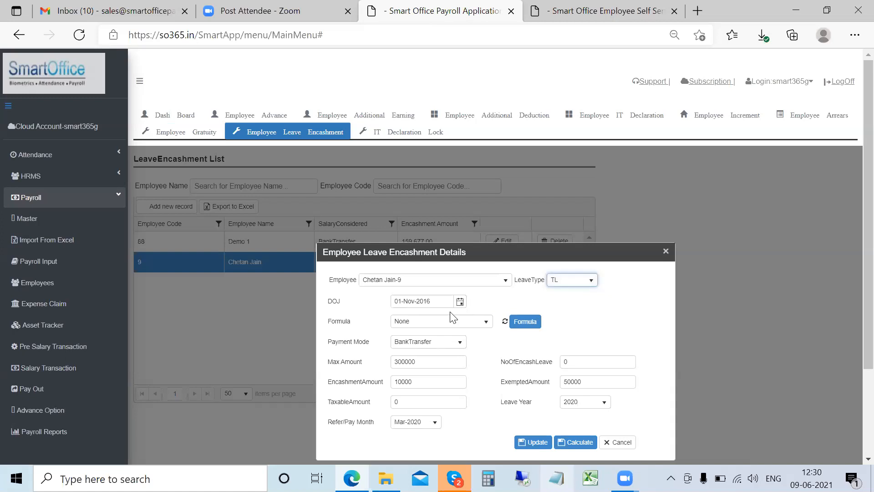
pyautogui.click(585, 362)
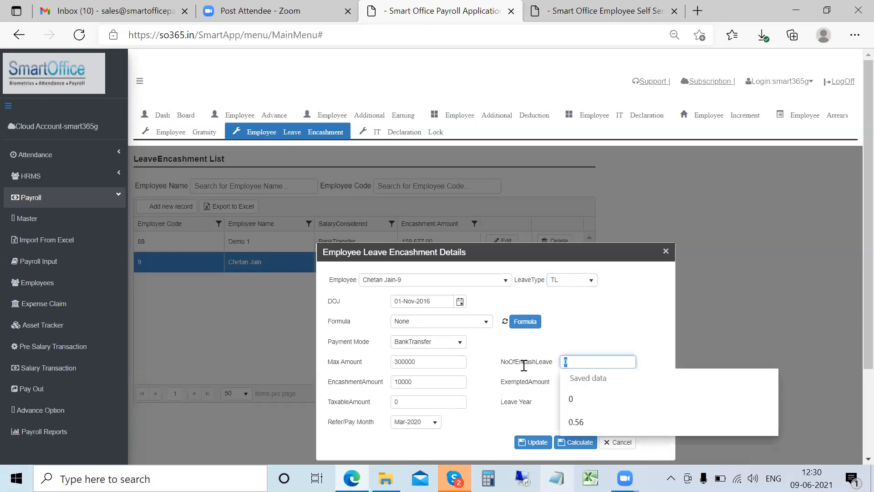
pyautogui.click(503, 353)
pyautogui.click(602, 444)
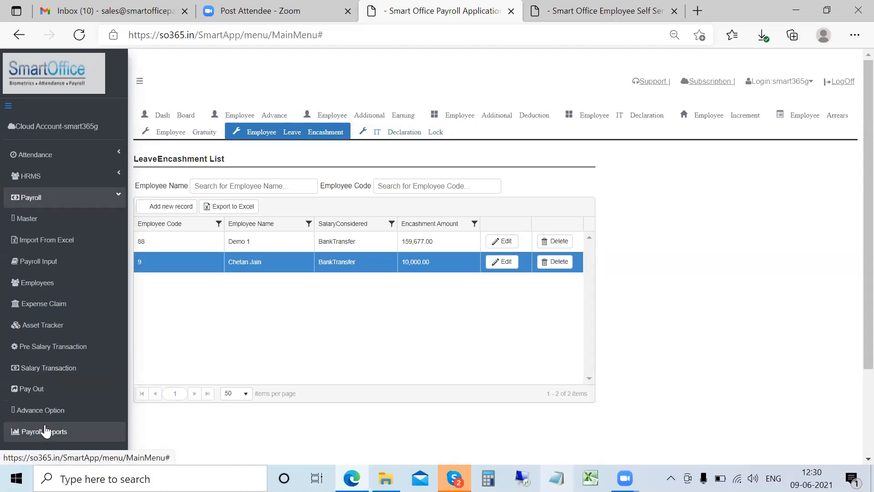
# Step: Open the Advance Option settings and view the Statutory Settings, IT and Form 16, LTA Settings, and Full & Final Settlement options
pyautogui.click(48, 418)
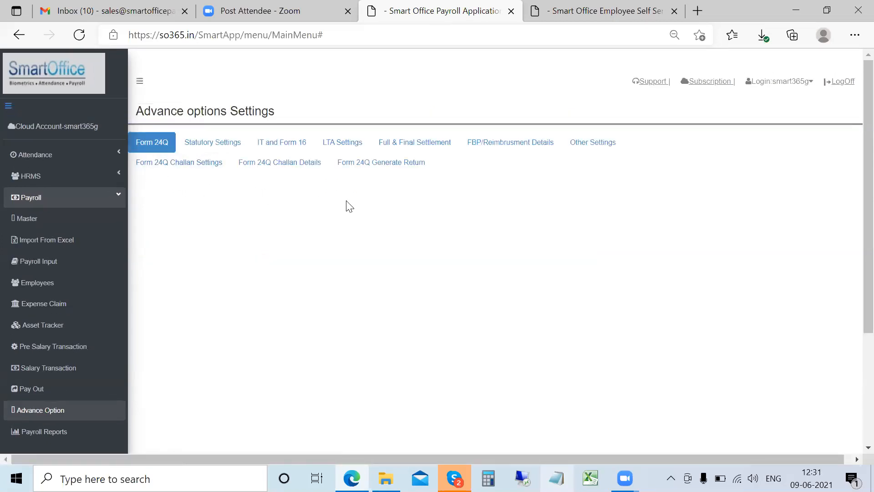
pyautogui.click(230, 146)
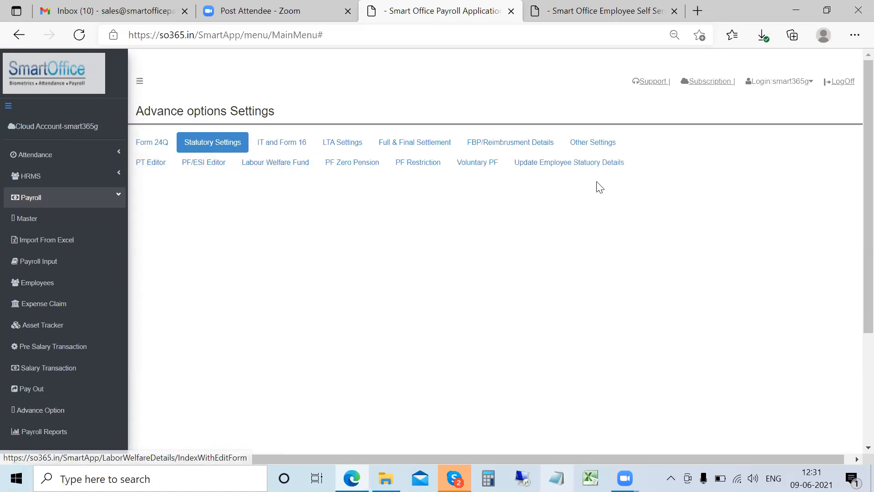
pyautogui.click(288, 145)
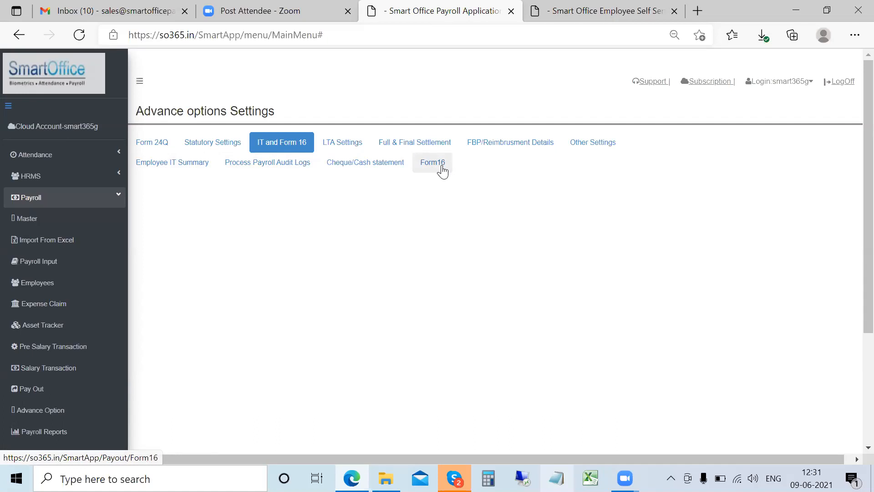
pyautogui.click(349, 154)
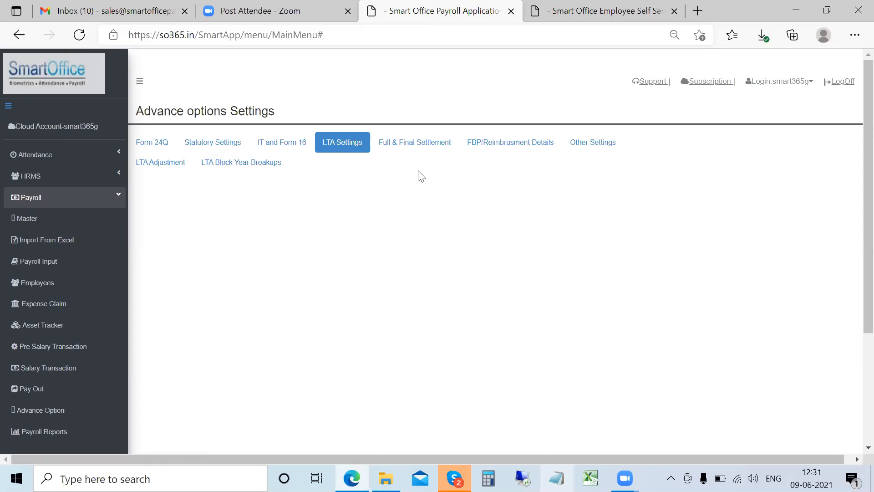
pyautogui.click(418, 152)
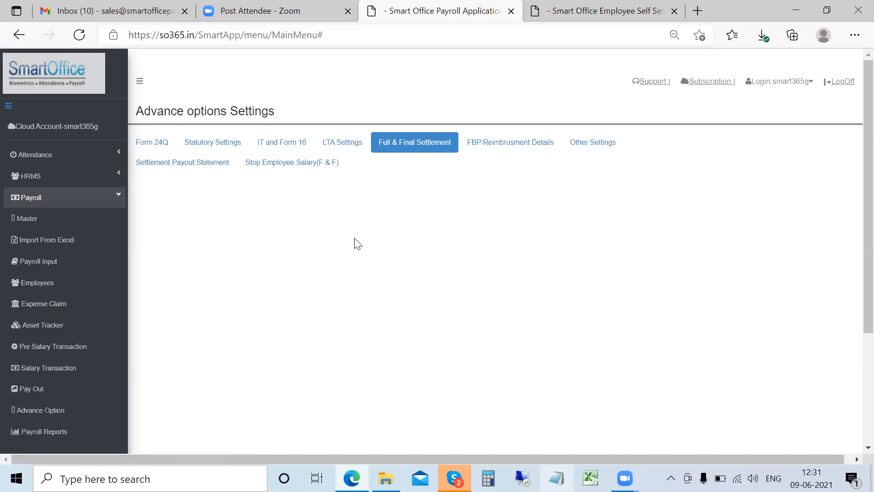
# Step: Open the payroll reports and view the Customize Payroll Report list, the PF Challan Report and the ESI Challan Report
pyautogui.click(44, 434)
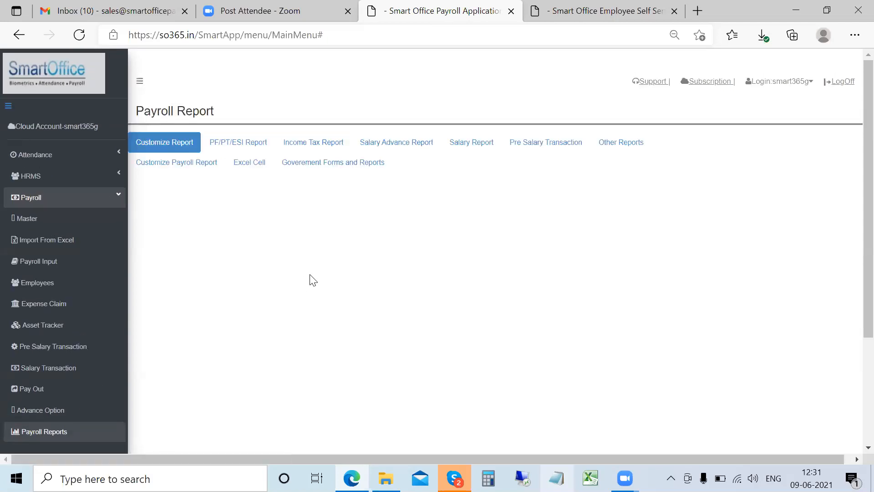
pyautogui.click(177, 163)
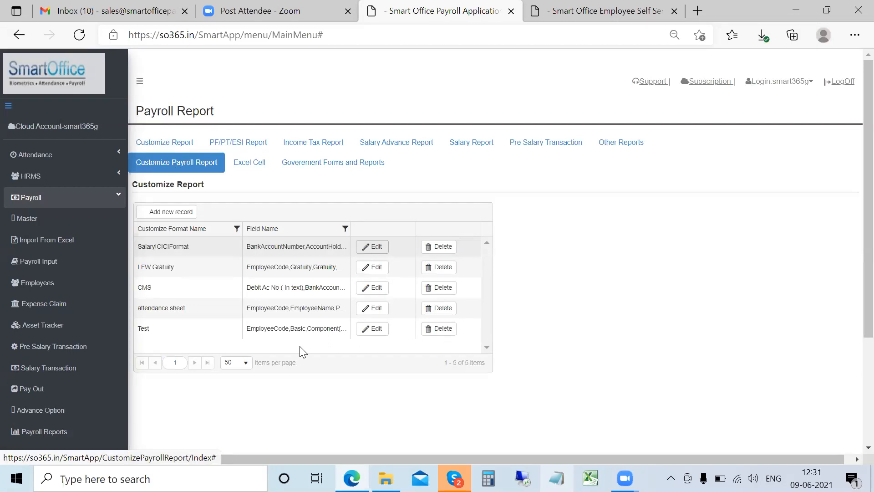
pyautogui.click(245, 149)
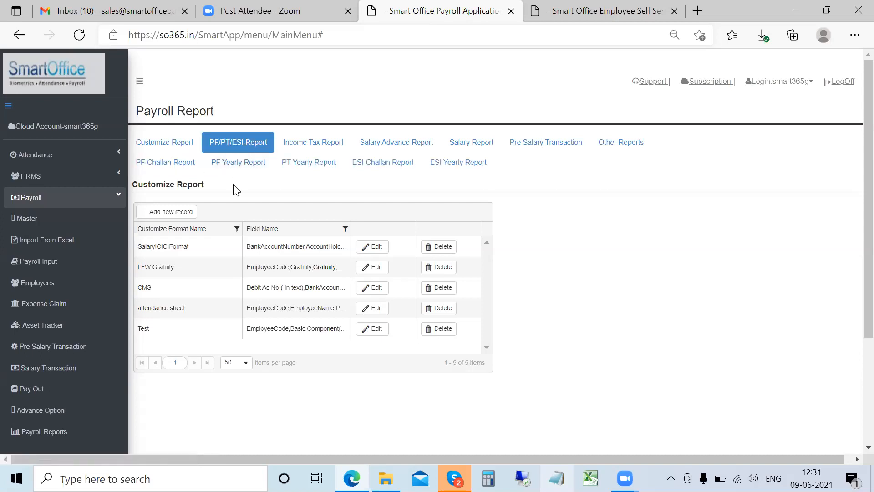
pyautogui.click(154, 165)
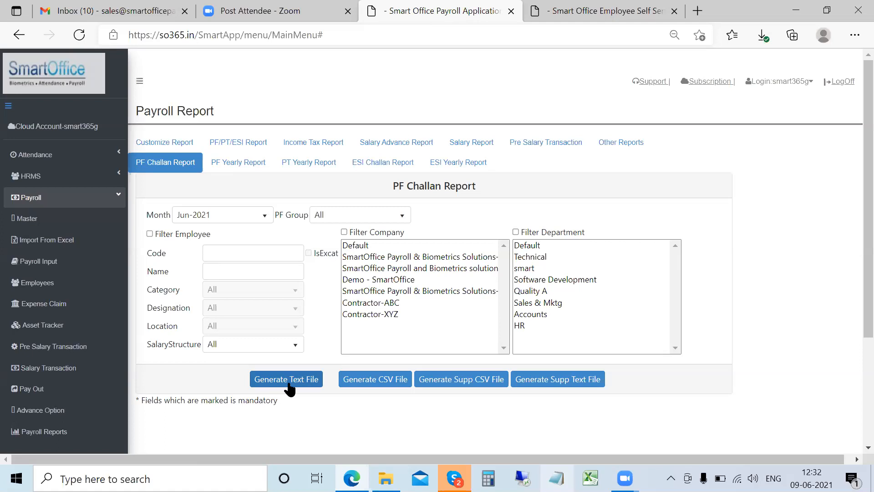
pyautogui.click(373, 161)
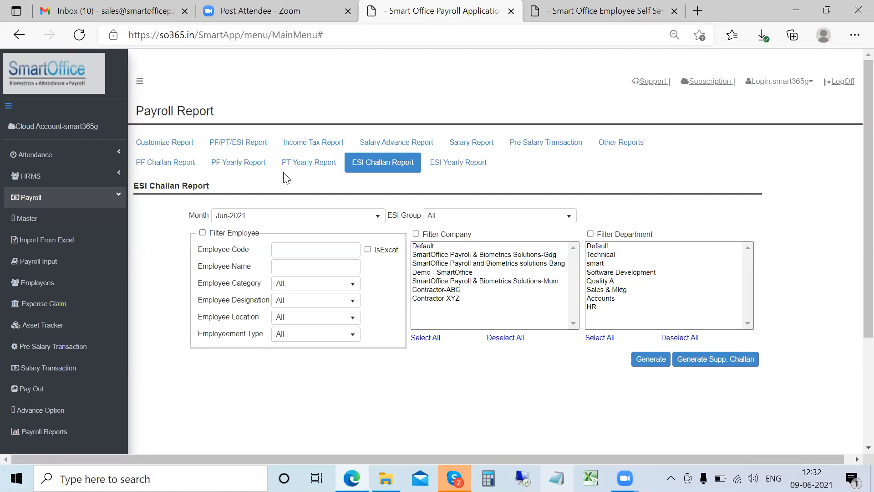
# Step: View the TDS Breakup report among the income tax reports and the reimbursement allotment among the salary advance reports
pyautogui.click(321, 147)
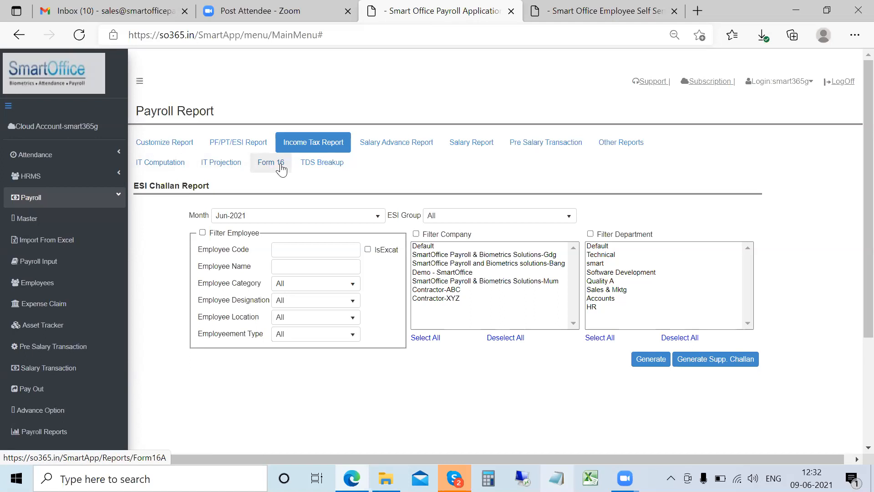
pyautogui.click(334, 169)
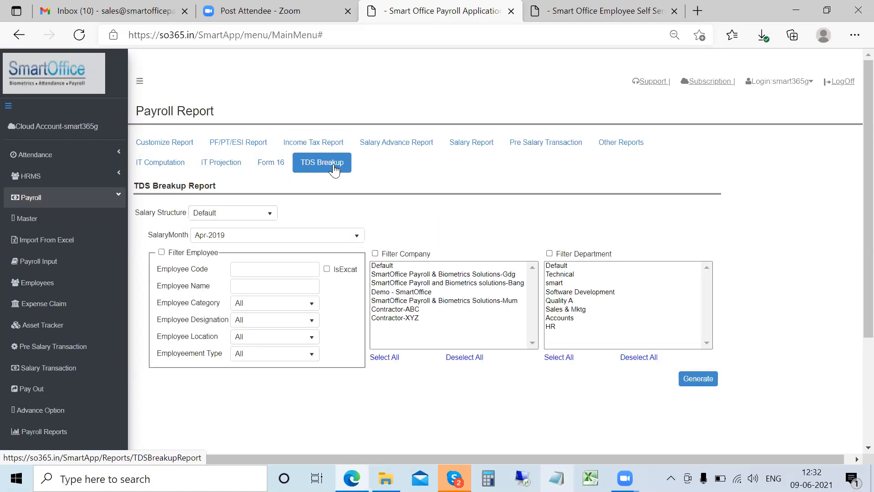
pyautogui.click(413, 143)
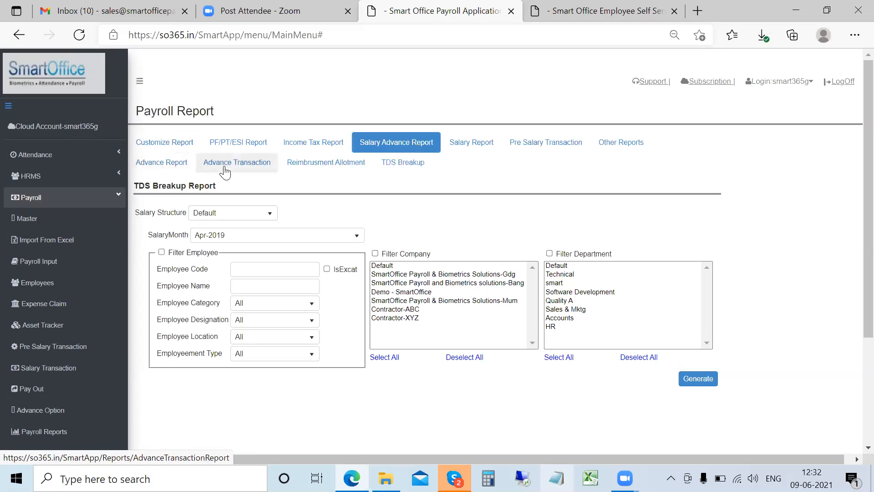
pyautogui.click(353, 167)
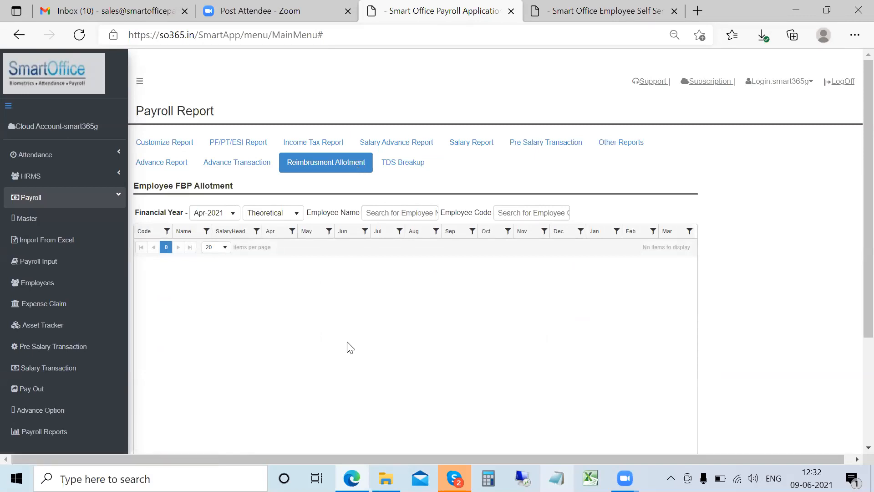
# Step: View the salary reports: Statutory Register, Salary Dashboard Report, Earning Report and Earned Salary Report
pyautogui.click(474, 146)
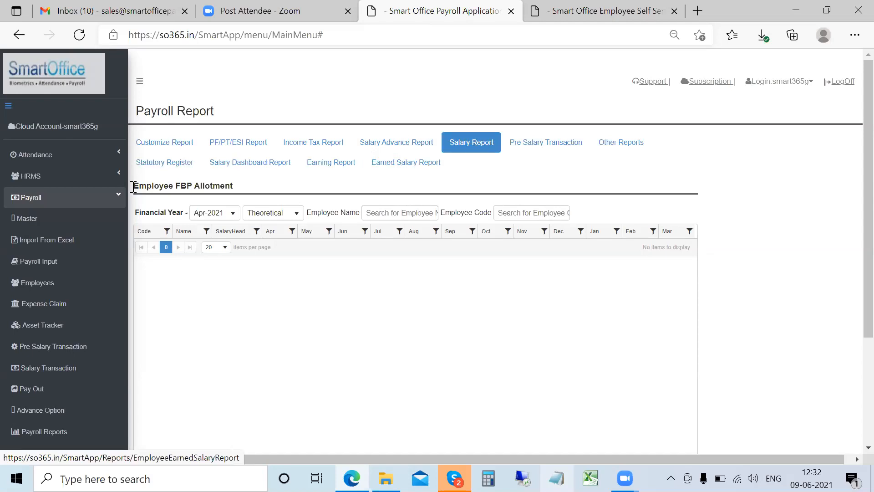
pyautogui.click(187, 163)
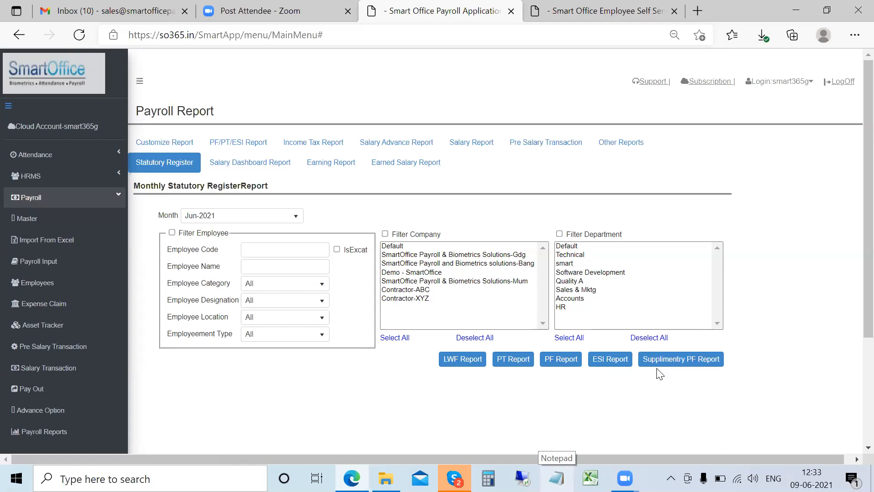
pyautogui.click(242, 163)
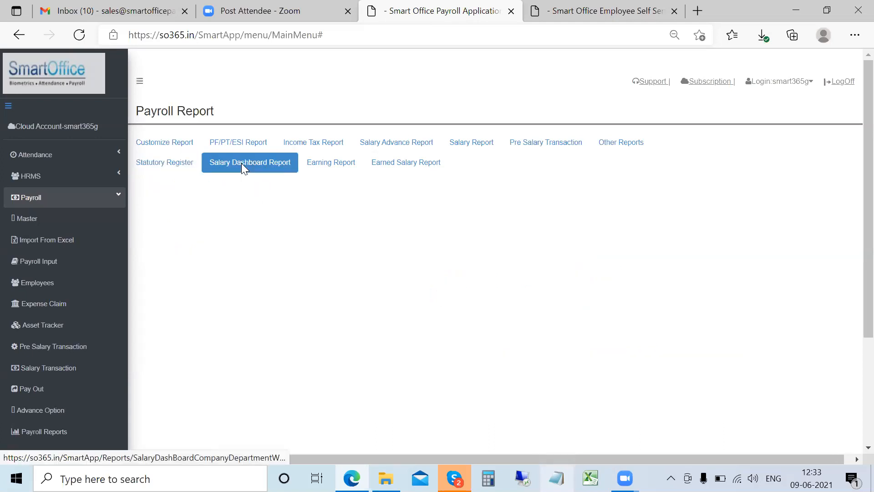
pyautogui.click(347, 166)
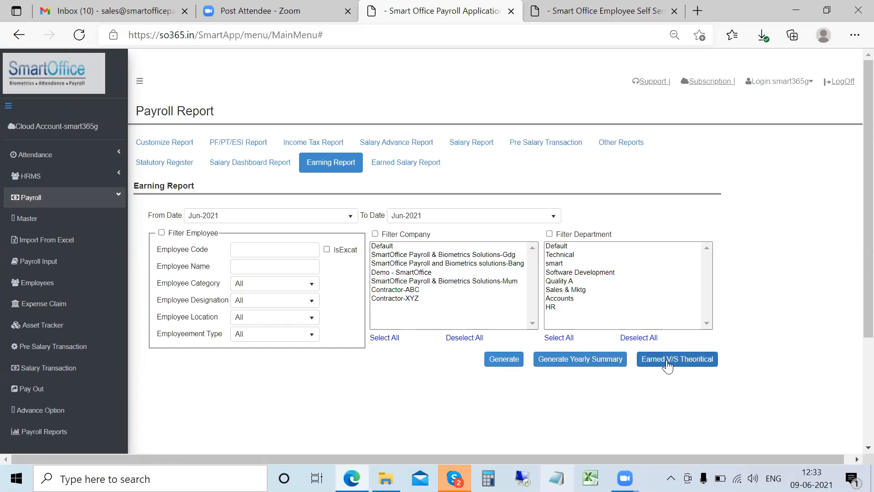
pyautogui.click(378, 167)
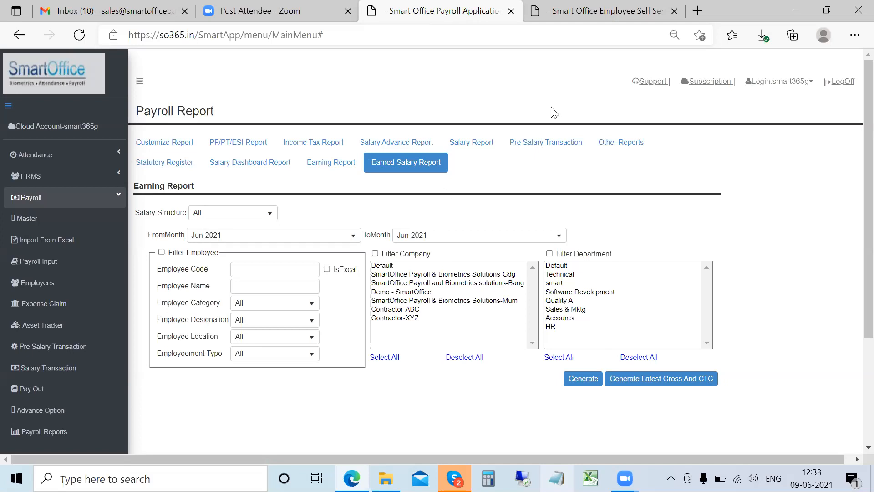
# Step: View the Salary Reconciliation Report and Salary/Wages Register among the pre salary transaction reports, and show the Other Reports choices
pyautogui.click(560, 145)
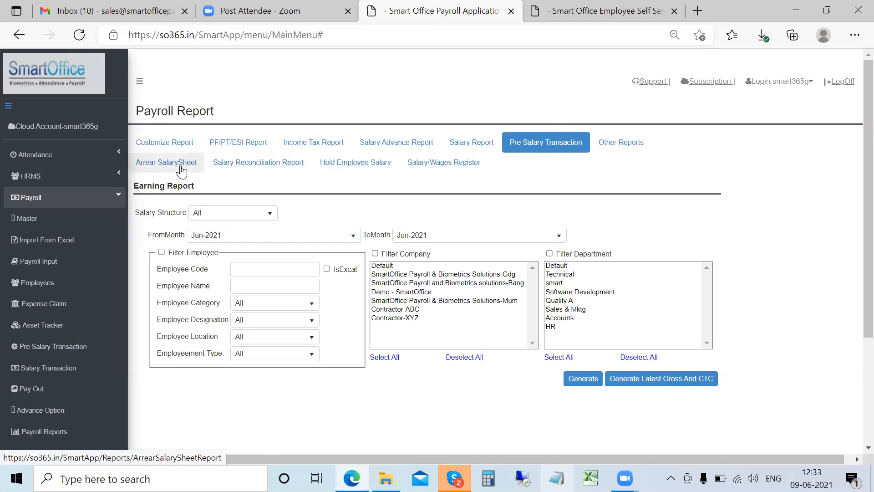
pyautogui.click(292, 165)
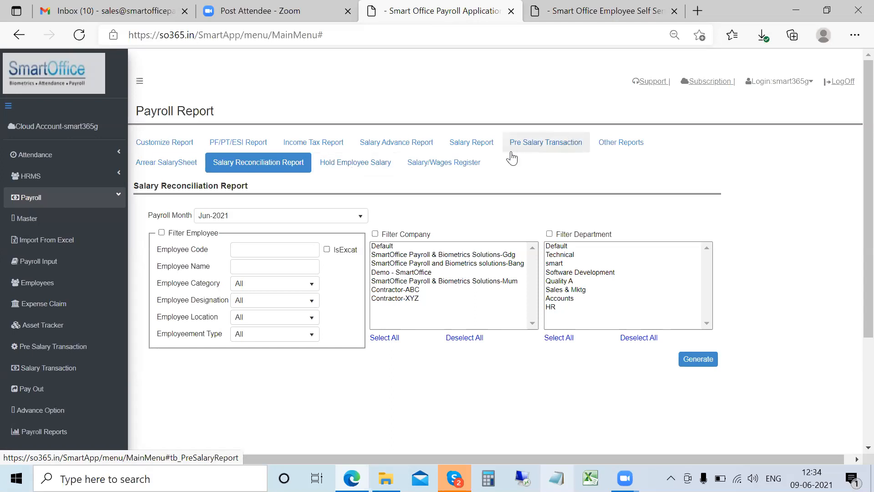
pyautogui.click(461, 166)
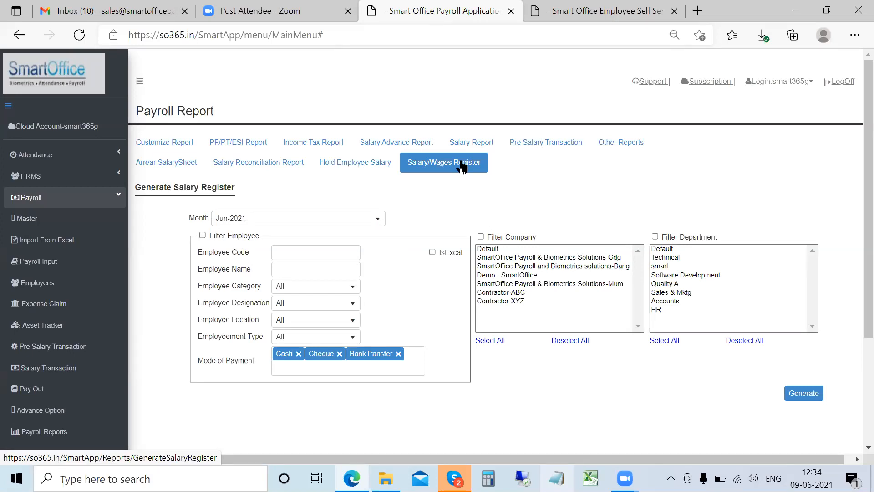
pyautogui.click(624, 142)
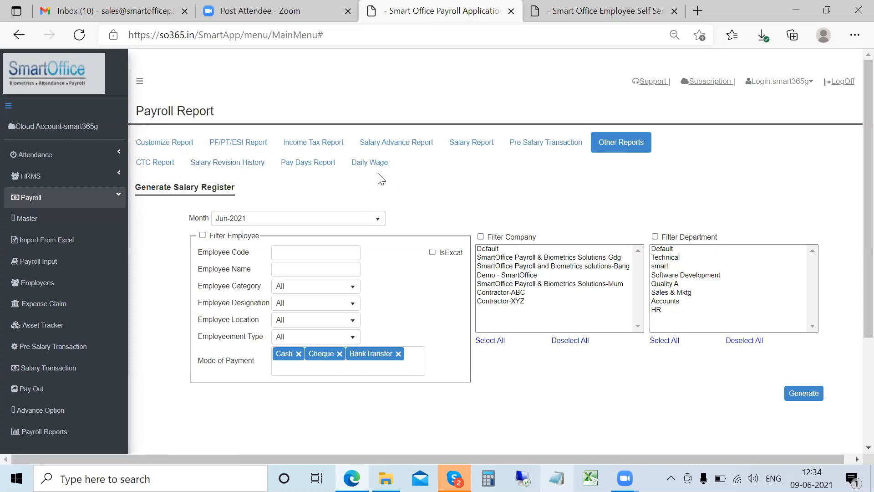
# Step: View the Daily Wage report, and open the LFW Gratuity format from the Customize Payroll Report list
pyautogui.click(367, 162)
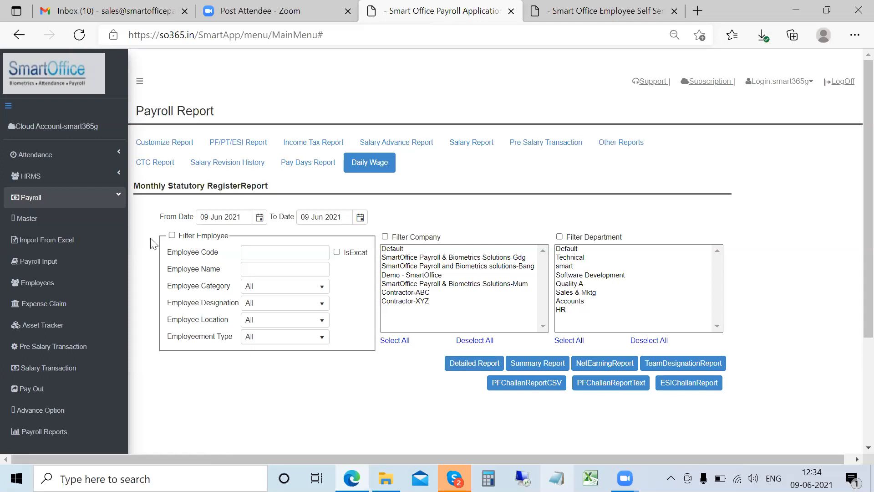
pyautogui.click(163, 141)
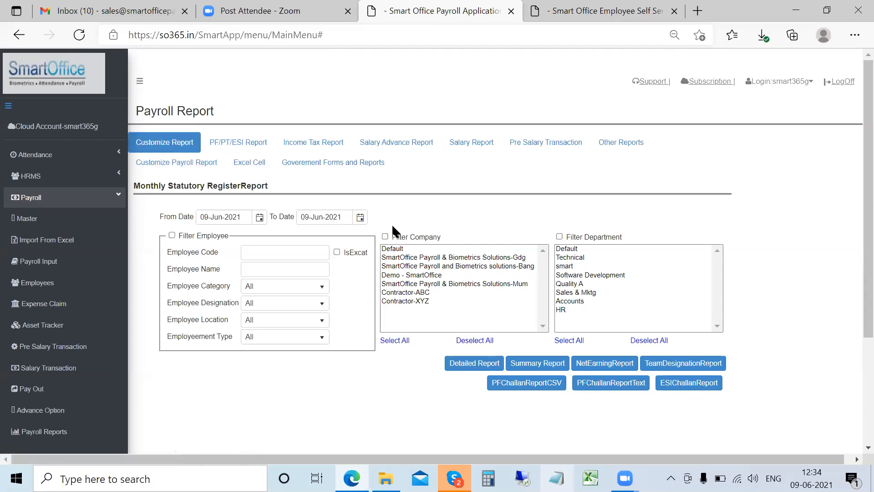
pyautogui.click(213, 163)
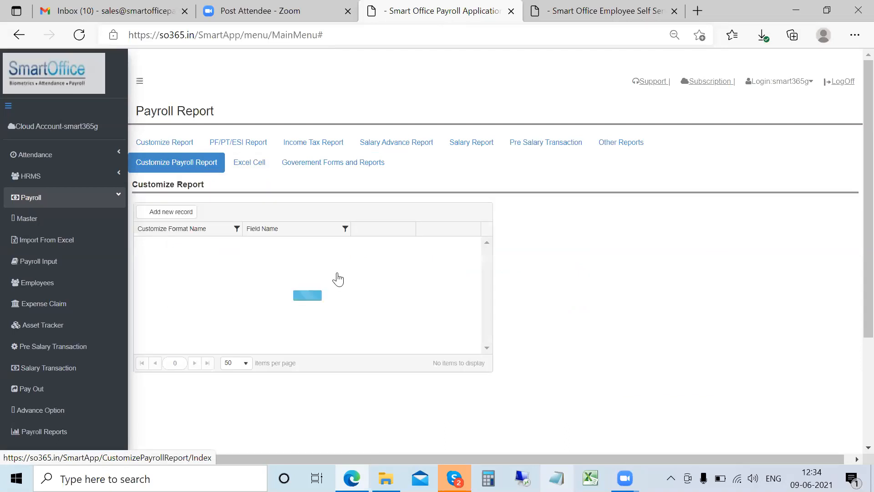
pyautogui.click(376, 272)
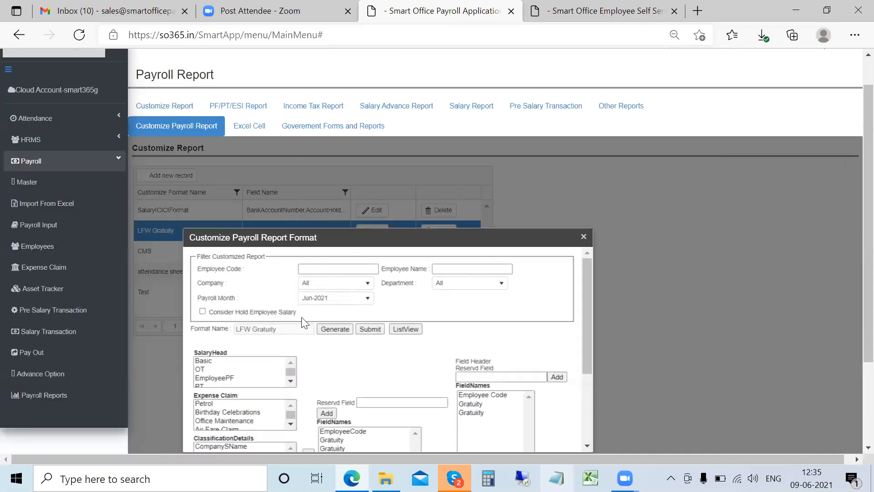
# Step: Examine the fields available for the LFW Gratuity format: SalaryHead, Expense Claim, ClassificationDetails, OtherDetails and Attendance Details
pyautogui.scroll(-1, 302, 324)
pyautogui.scroll(-5, 303, 323)
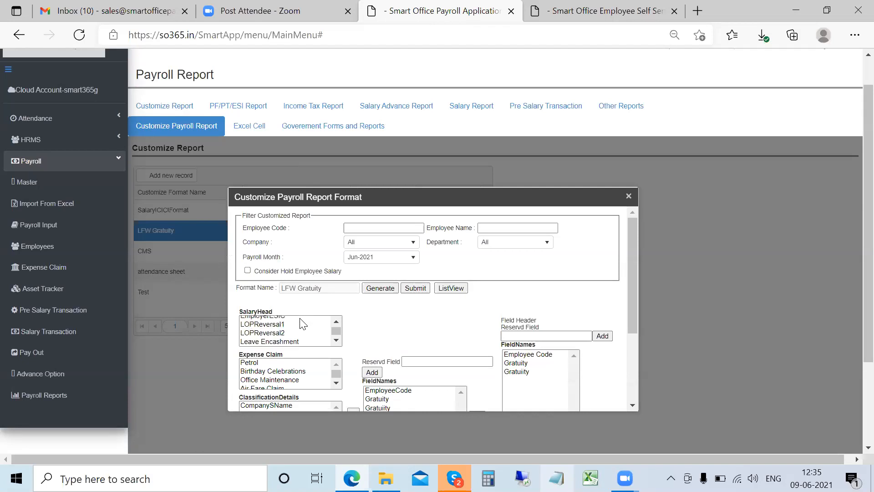
pyautogui.scroll(3, 303, 323)
pyautogui.scroll(-3, 312, 376)
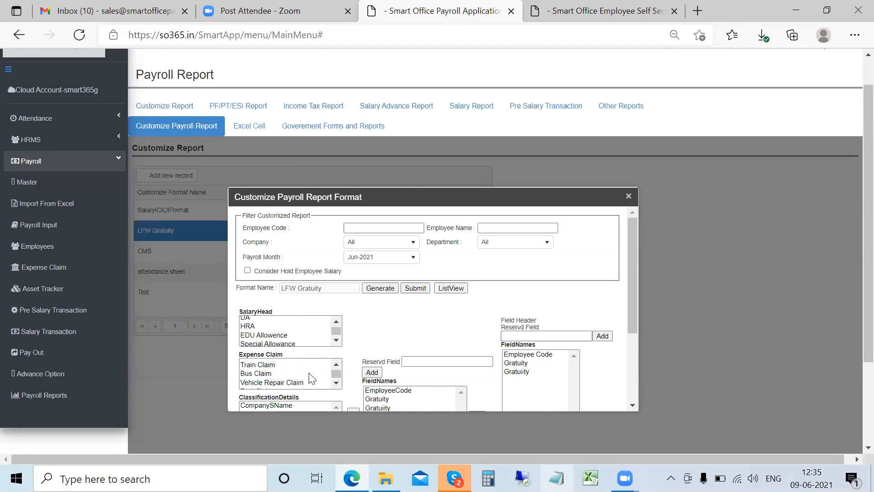
pyautogui.scroll(-1, 387, 328)
pyautogui.scroll(-2, 387, 328)
pyautogui.scroll(-4, 296, 300)
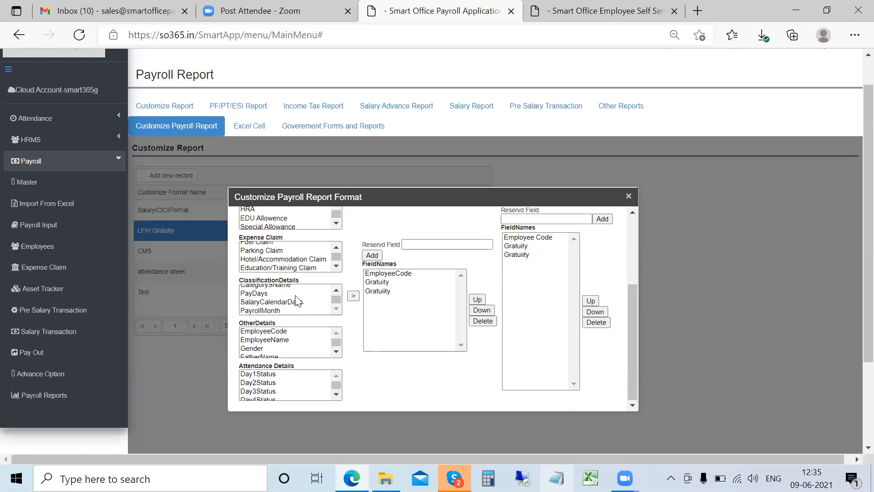
pyautogui.scroll(-1, 294, 335)
pyautogui.scroll(-4, 293, 336)
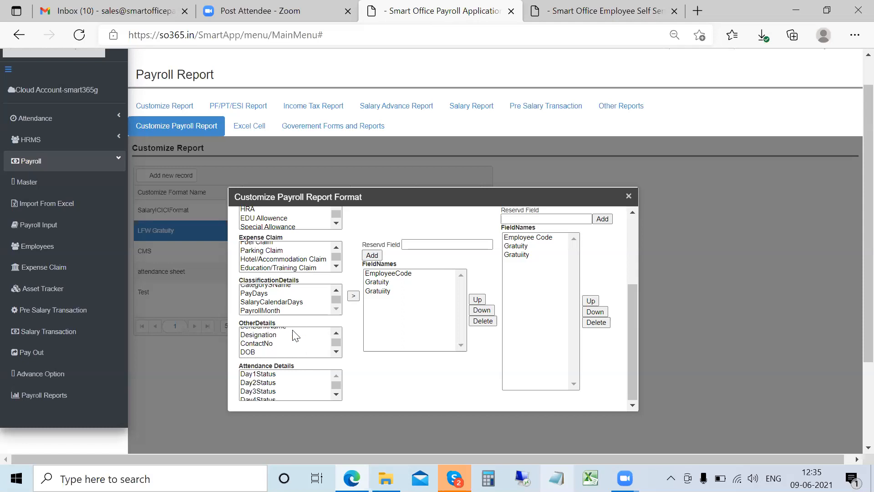
pyautogui.scroll(-1, 295, 336)
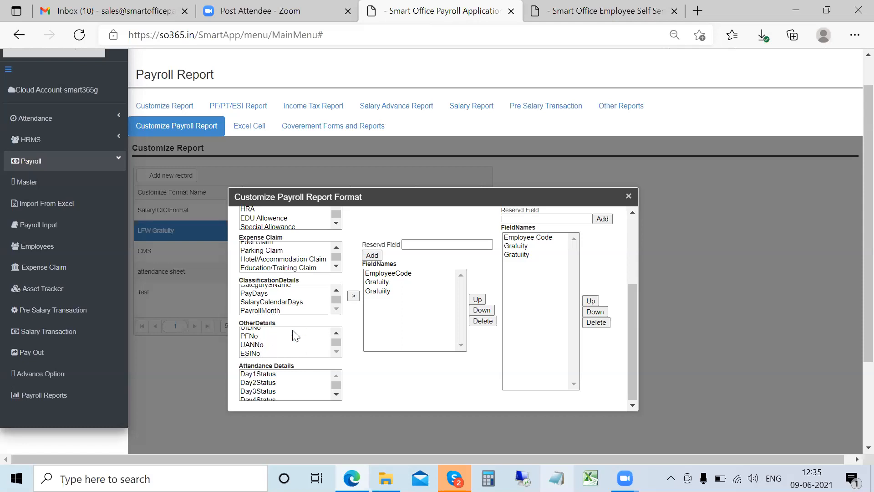
pyautogui.scroll(-4, 293, 387)
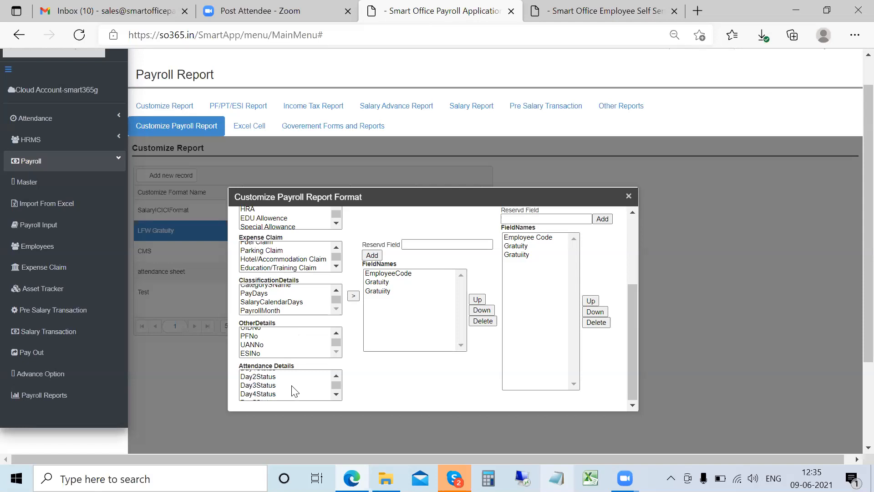
# Step: Review the LFW Gratuity format's filters and selected field names, close it, and view the Goverement Forms and Reports
pyautogui.scroll(3, 397, 353)
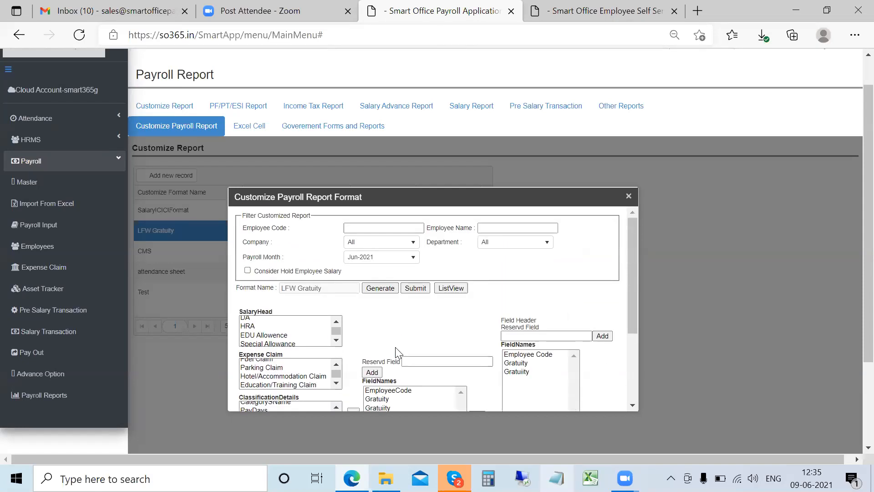
pyautogui.scroll(-3, 396, 353)
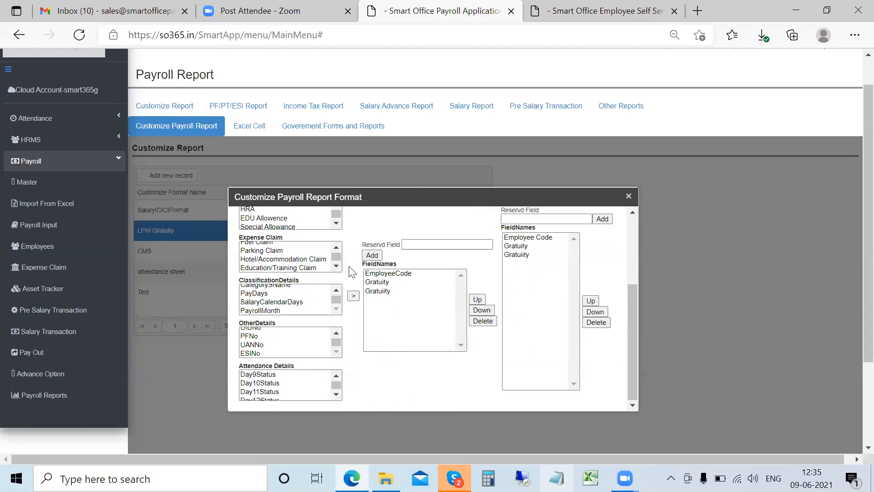
pyautogui.scroll(3, 430, 269)
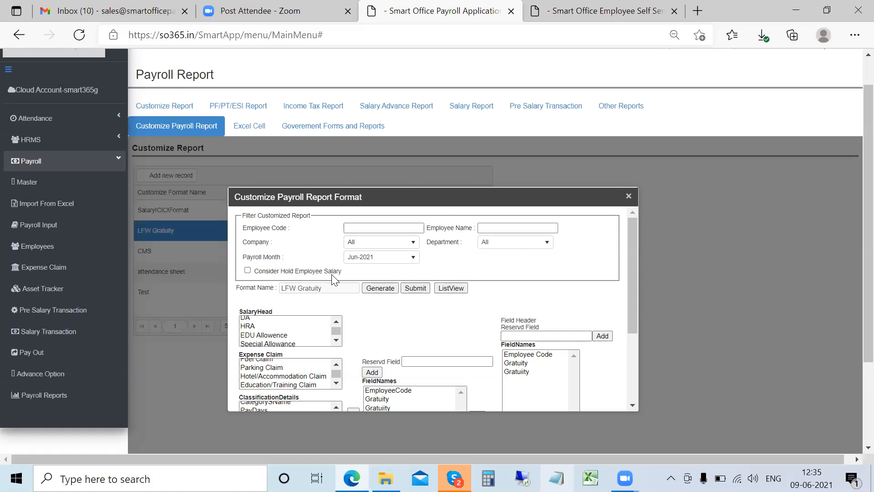
pyautogui.scroll(-1, 550, 332)
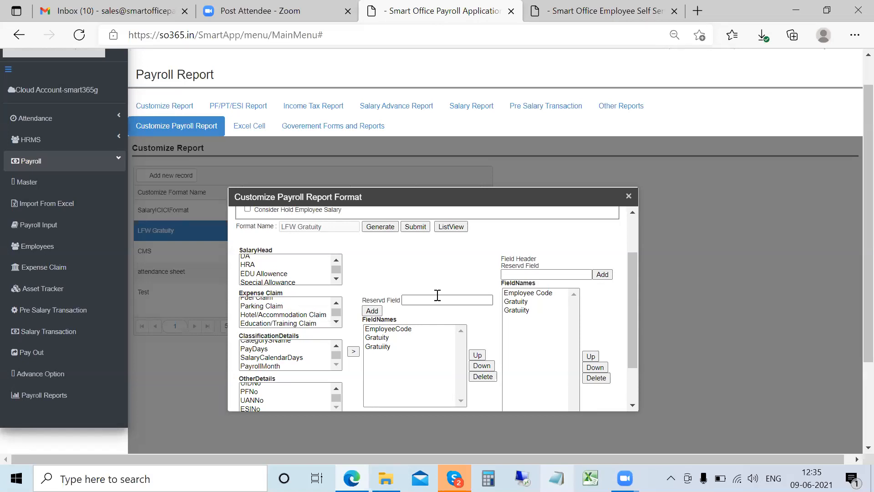
pyautogui.scroll(-1, 436, 295)
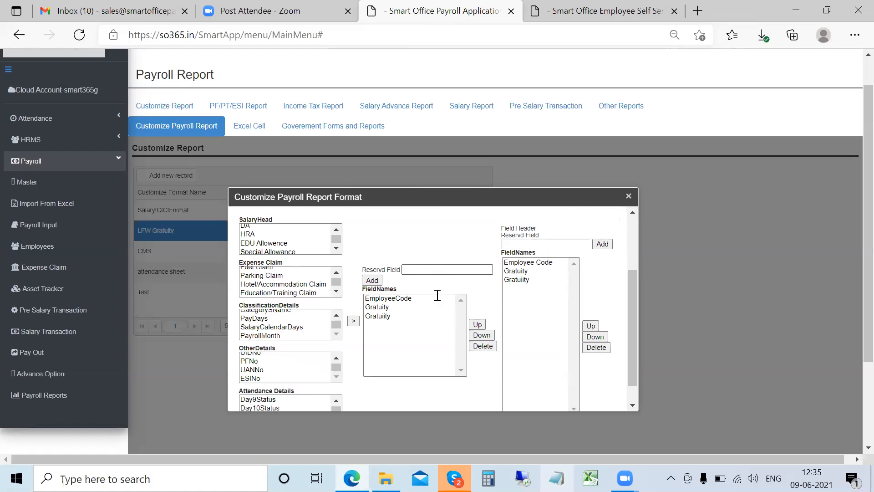
pyautogui.scroll(3, 437, 296)
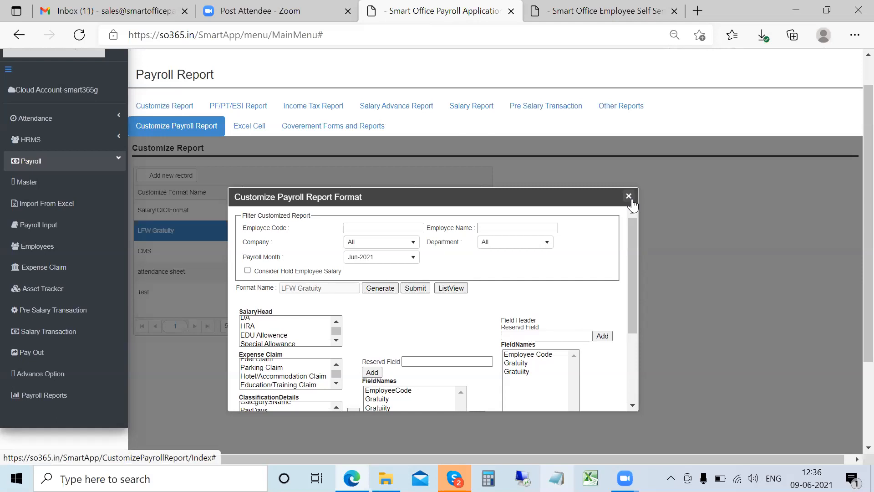
pyautogui.click(335, 126)
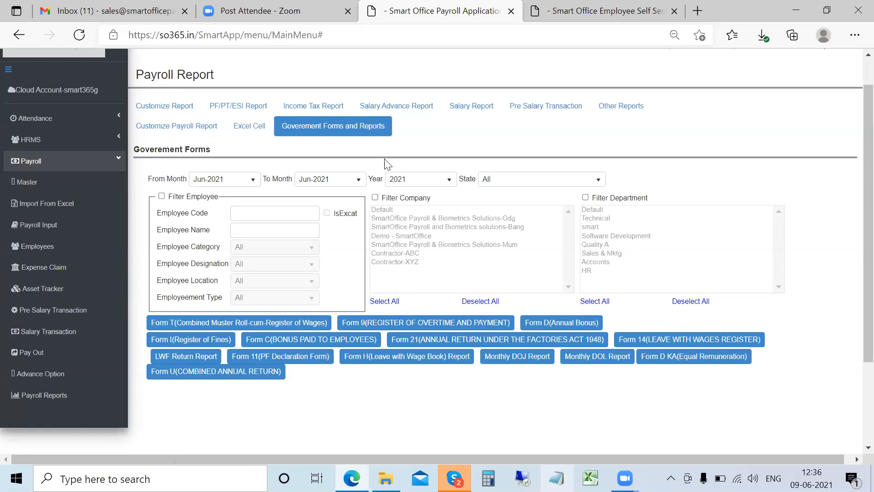
# Step: Open Expense Claim, view the expense categories and subcategories, and show the HR Related category's details
pyautogui.click(52, 265)
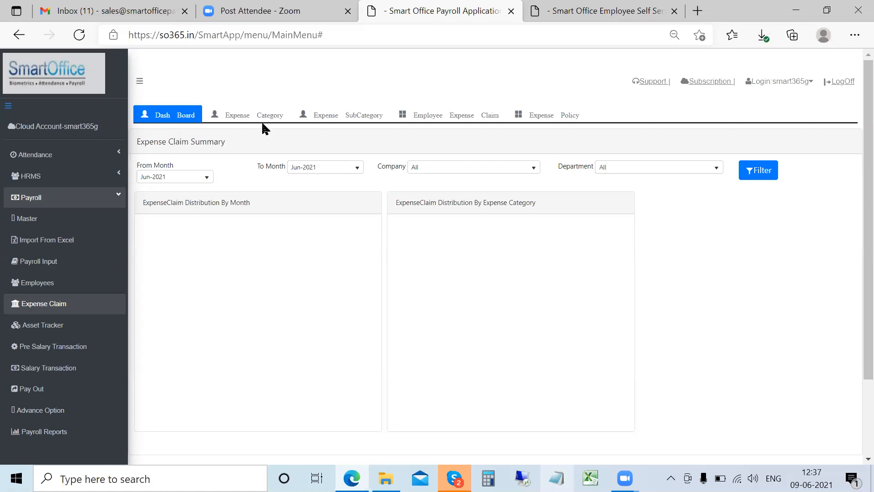
pyautogui.click(236, 119)
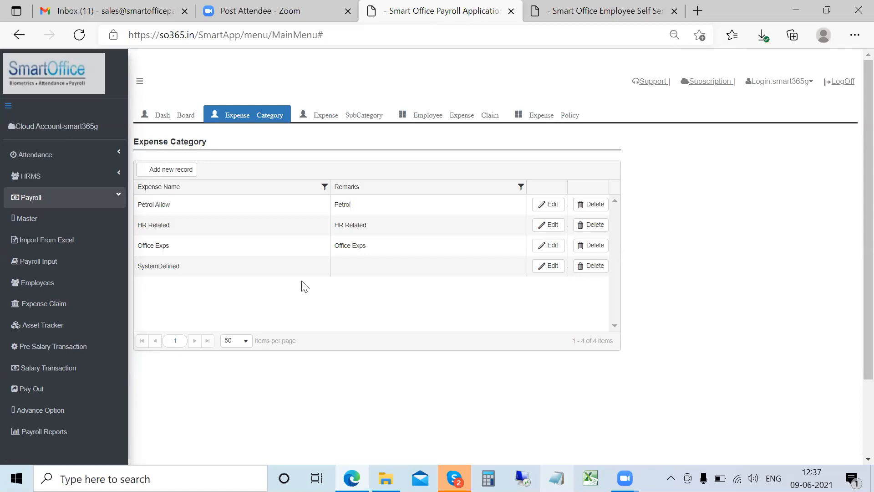
pyautogui.click(347, 117)
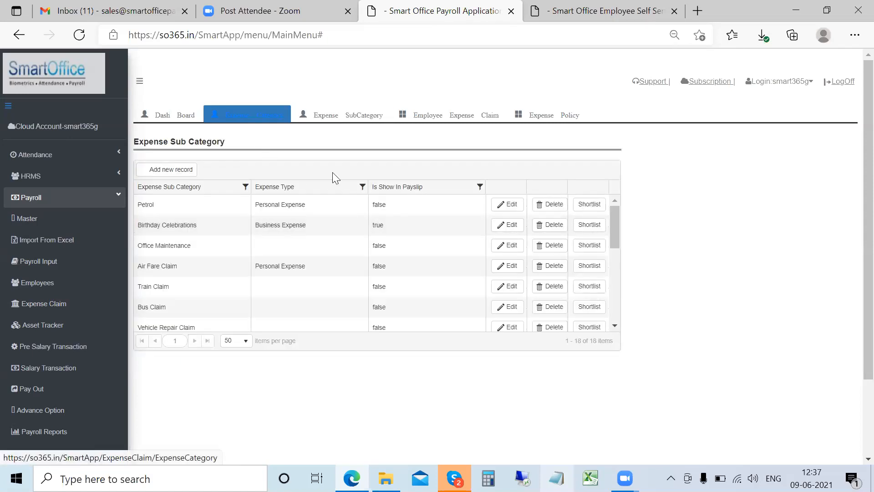
pyautogui.click(545, 227)
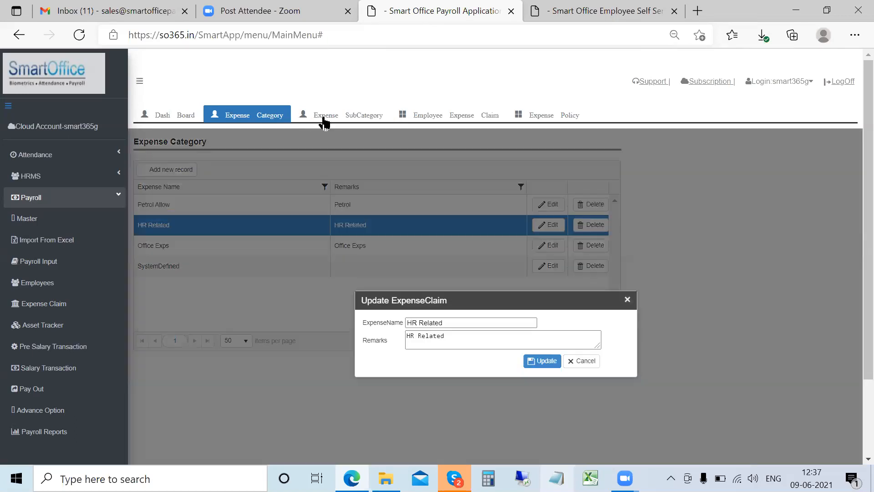
# Step: View the Birthday Celebrations expense subcategory's details and its expense type choices, and close it without changes
pyautogui.click(323, 119)
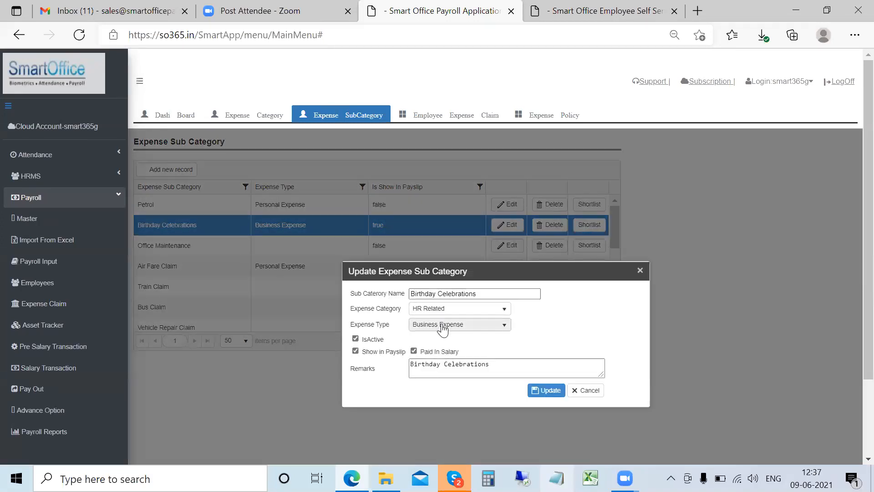
pyautogui.click(442, 326)
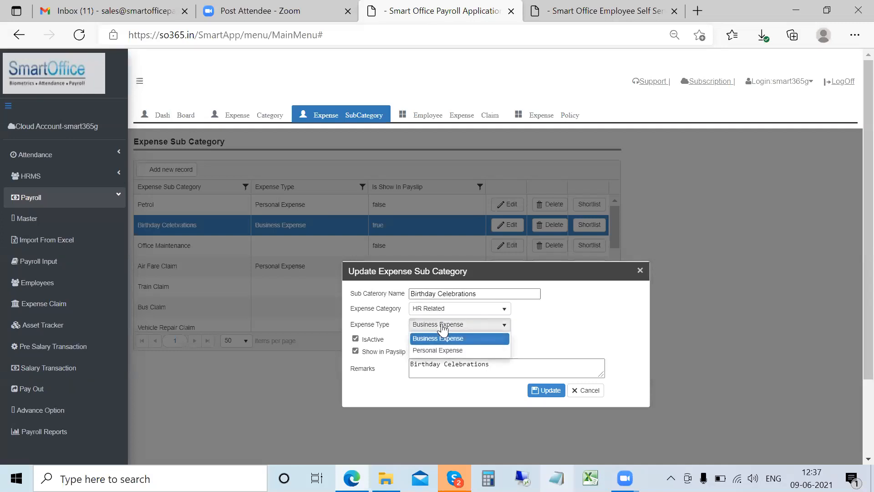
pyautogui.click(604, 324)
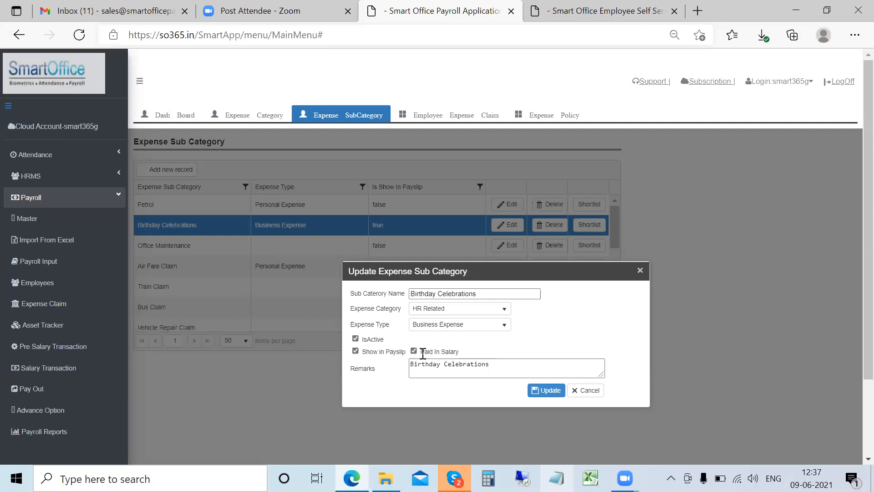
pyautogui.click(640, 271)
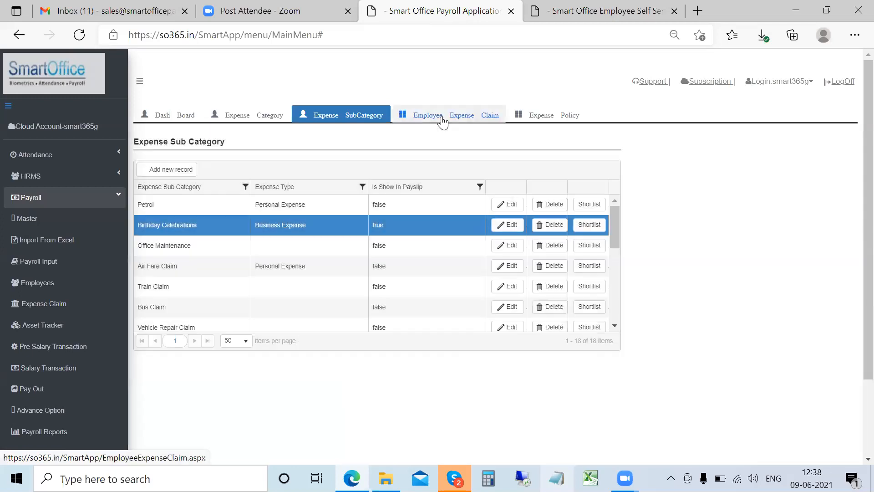
# Step: View the employee expense claims, and examine the L1 expense policy's name and its per-instance and per-month limits without changing them
pyautogui.click(441, 119)
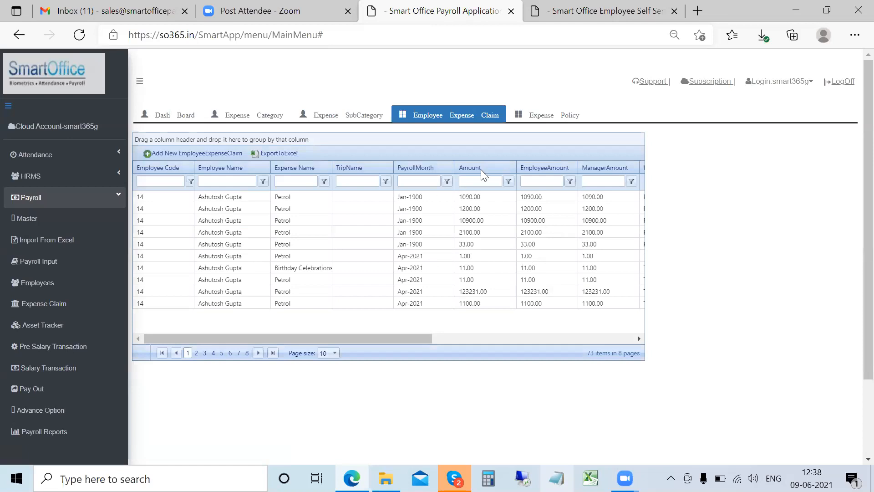
pyautogui.click(554, 121)
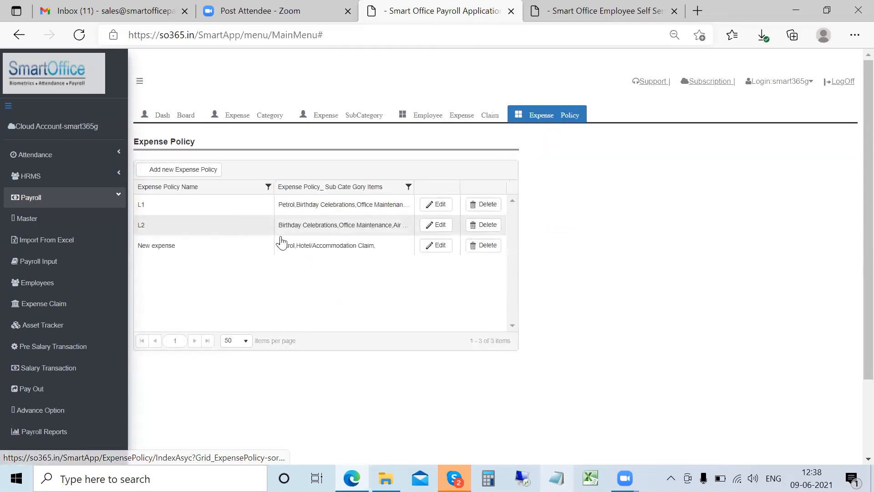
pyautogui.click(444, 208)
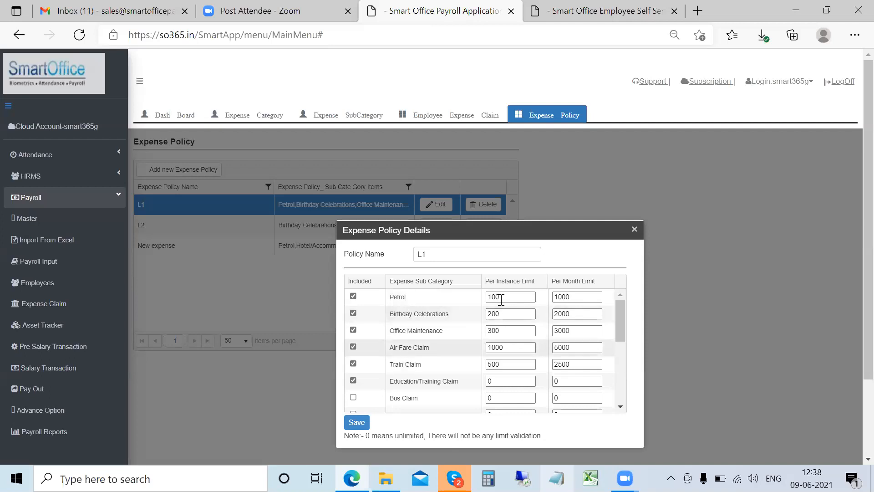
pyautogui.click(483, 300)
pyautogui.click(589, 257)
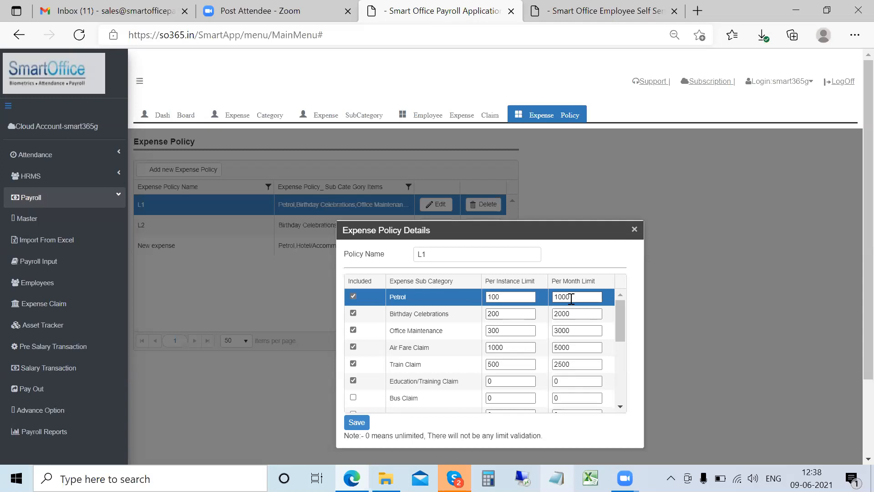
pyautogui.click(453, 250)
pyautogui.doubleClick(416, 251)
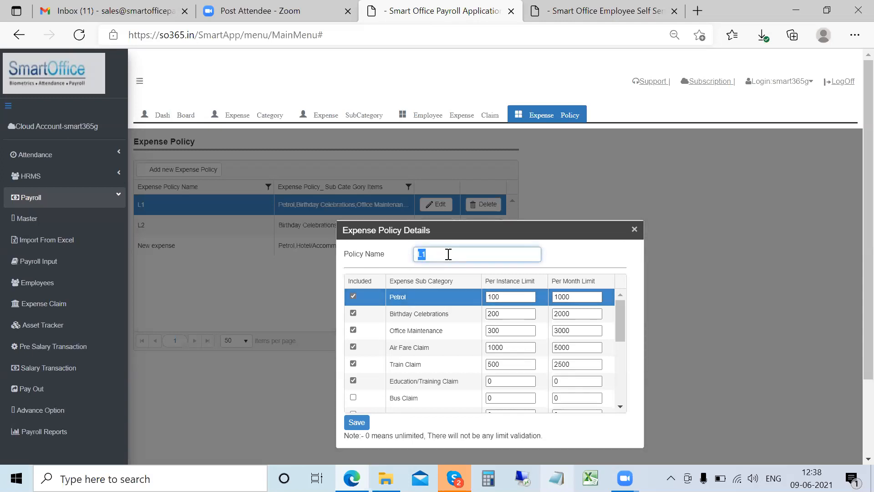
pyautogui.click(634, 229)
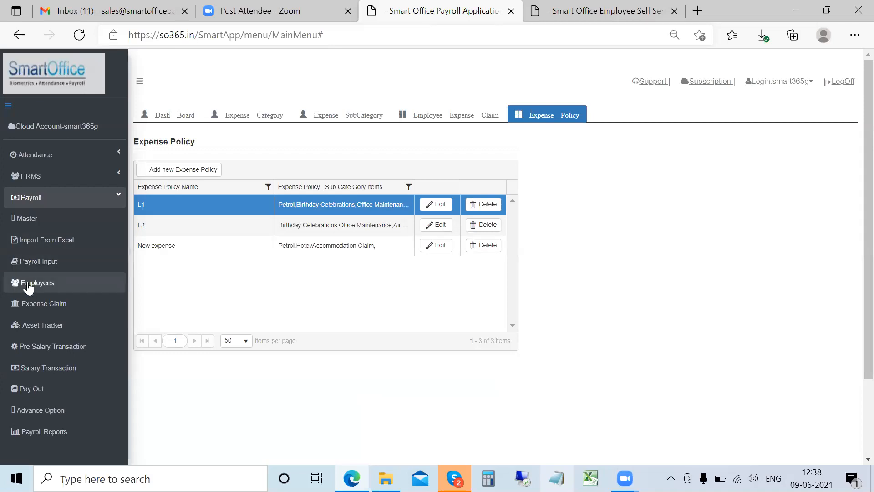
# Step: Return to the employee expense claims list and look over its columns
pyautogui.click(463, 117)
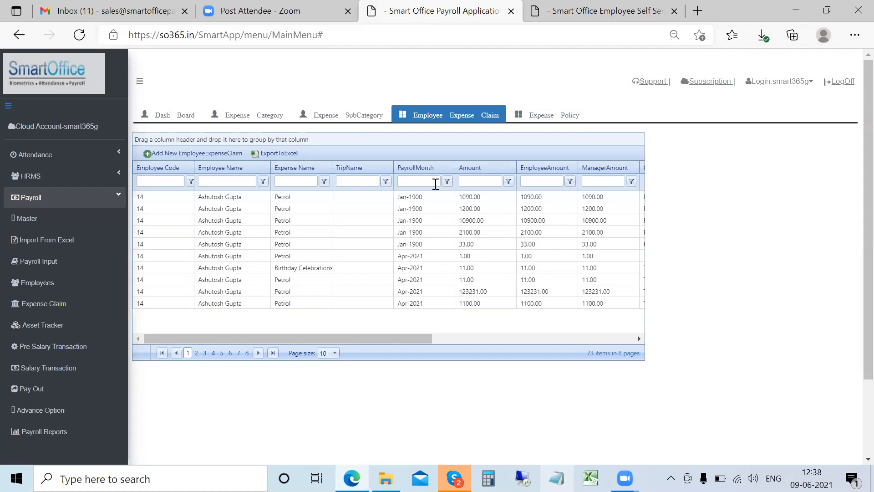
pyautogui.moveTo(374, 337); pyautogui.dragTo(307, 336)
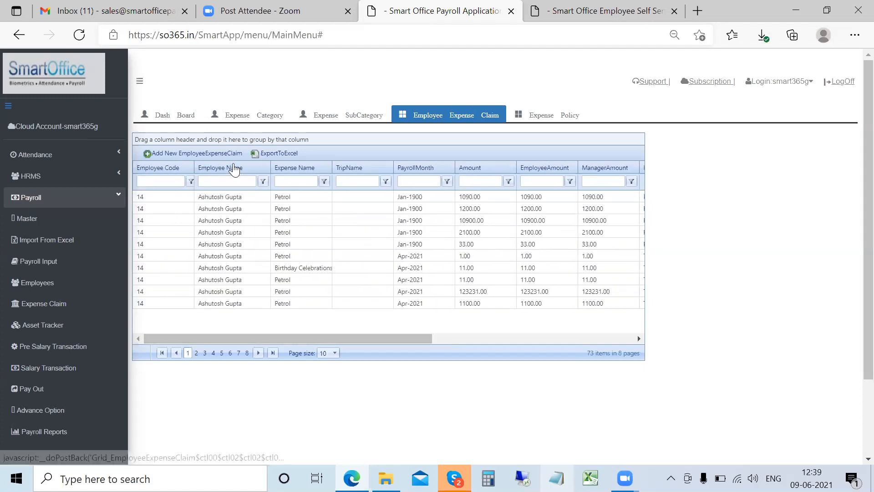